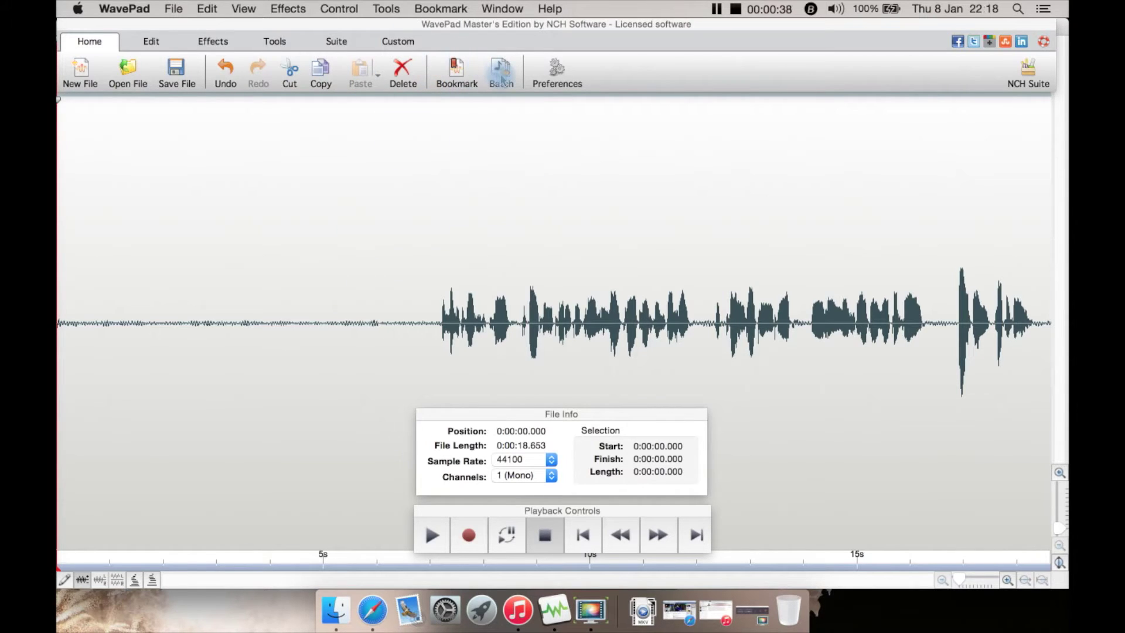
Step: In the preferences, review the playback and recording device settings, keeping Default as the recording input
left_click(555, 81)
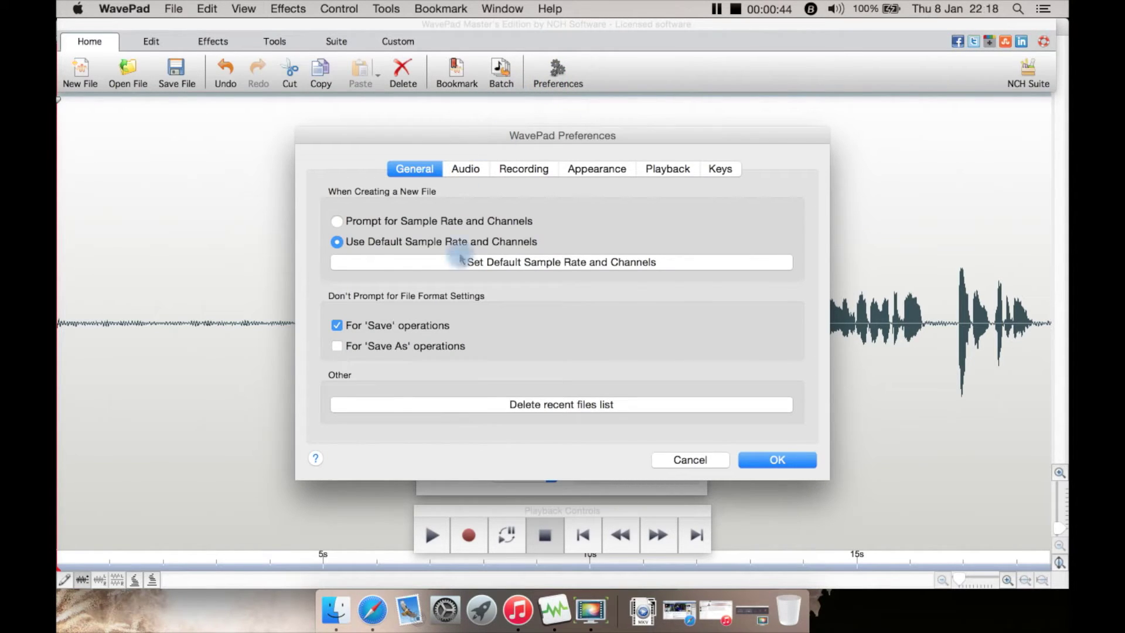
left_click(465, 170)
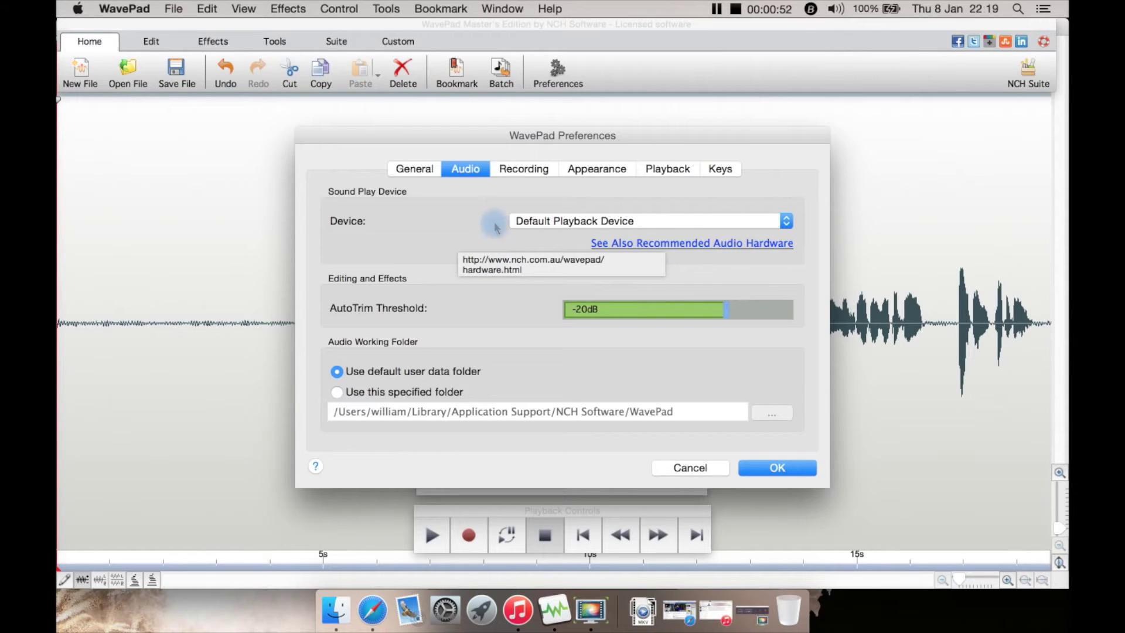
left_click(508, 174)
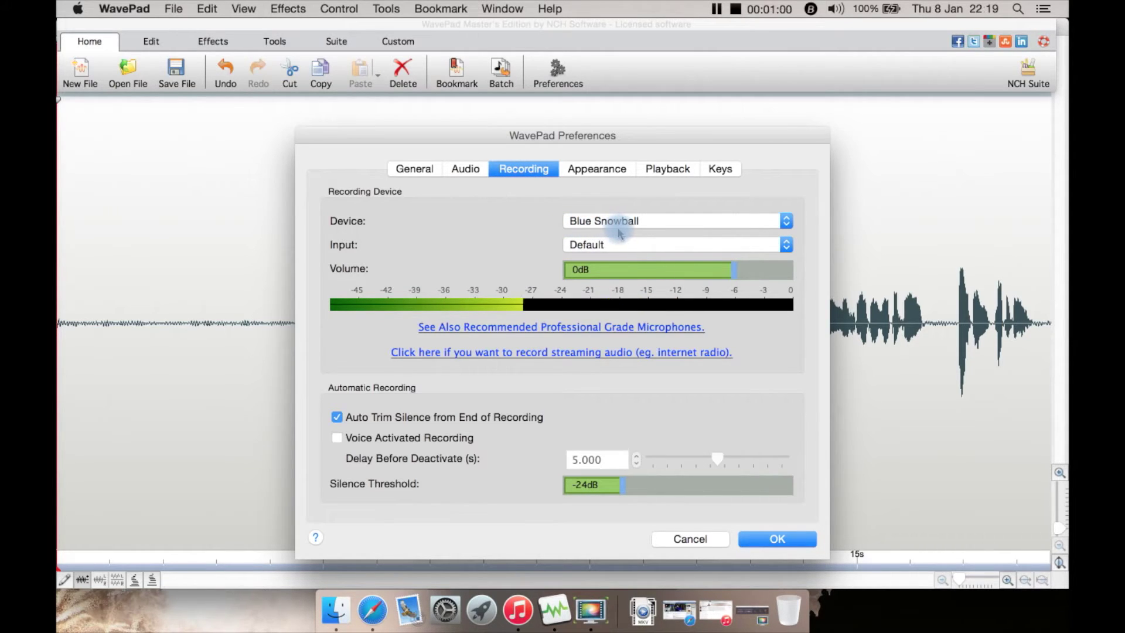
left_click(605, 246)
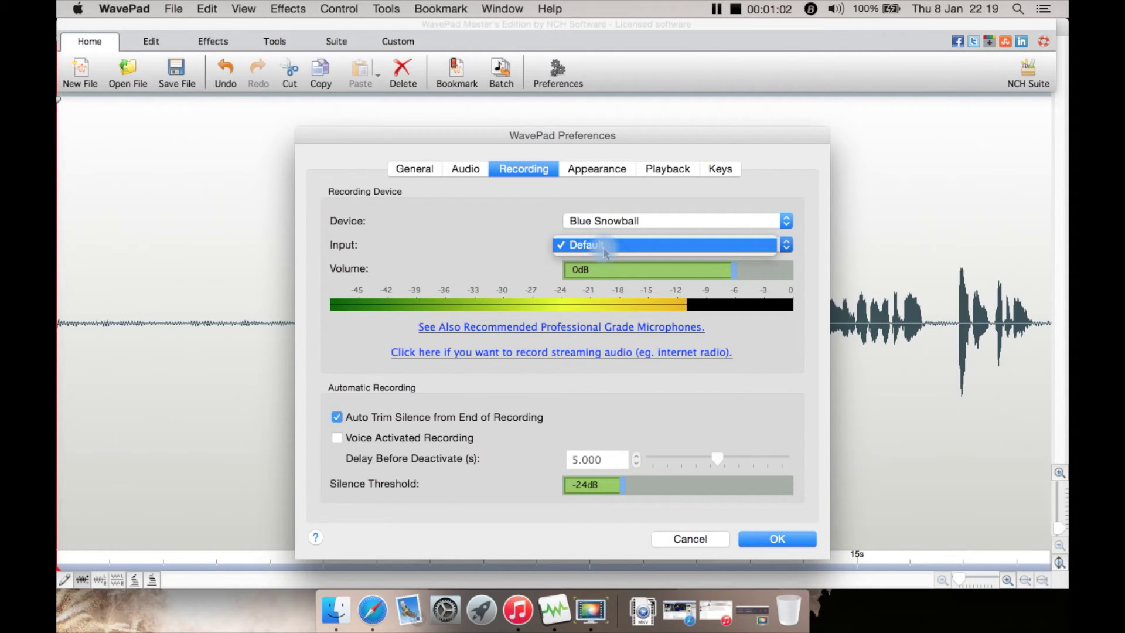
left_click(596, 251)
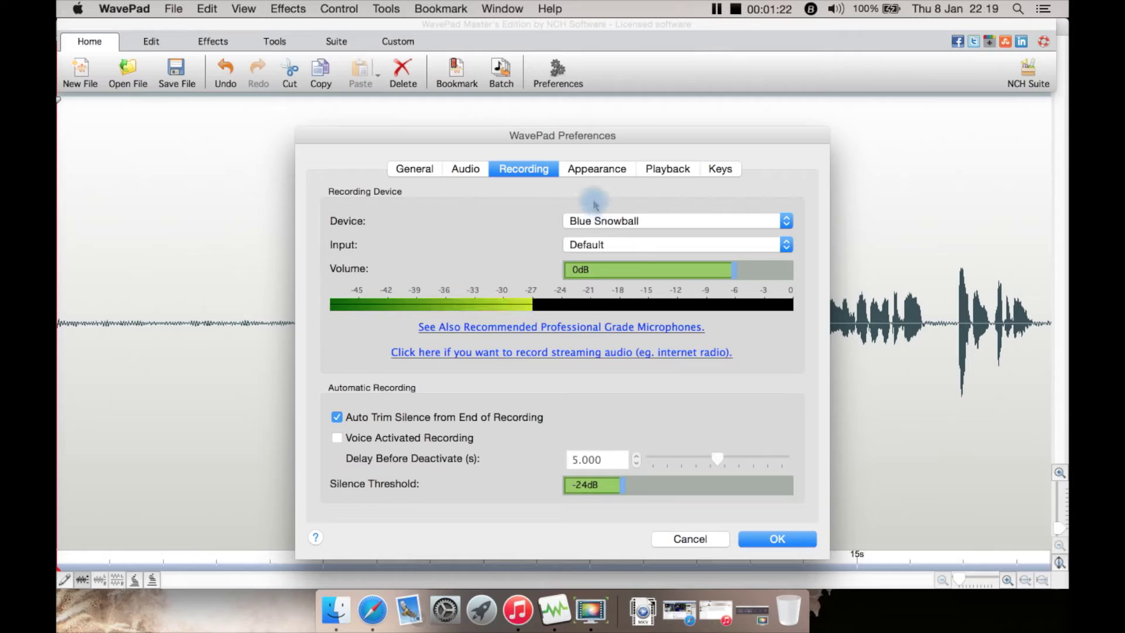
Step: Look over the appearance, playback and key/macro settings, then accept and close the preferences
left_click(595, 171)
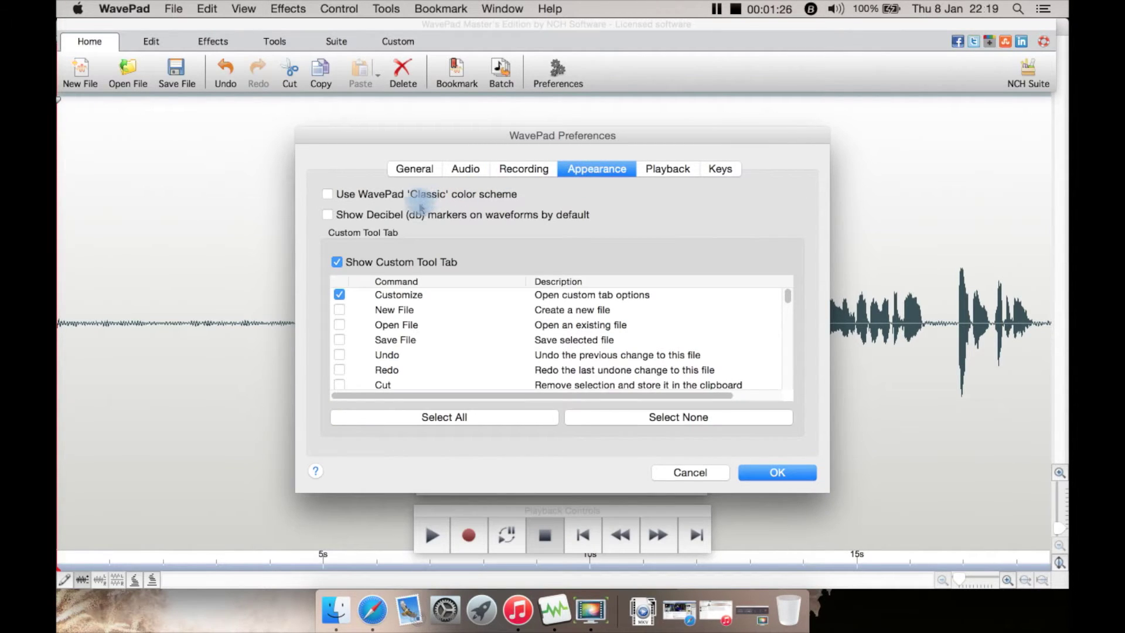
left_click(665, 172)
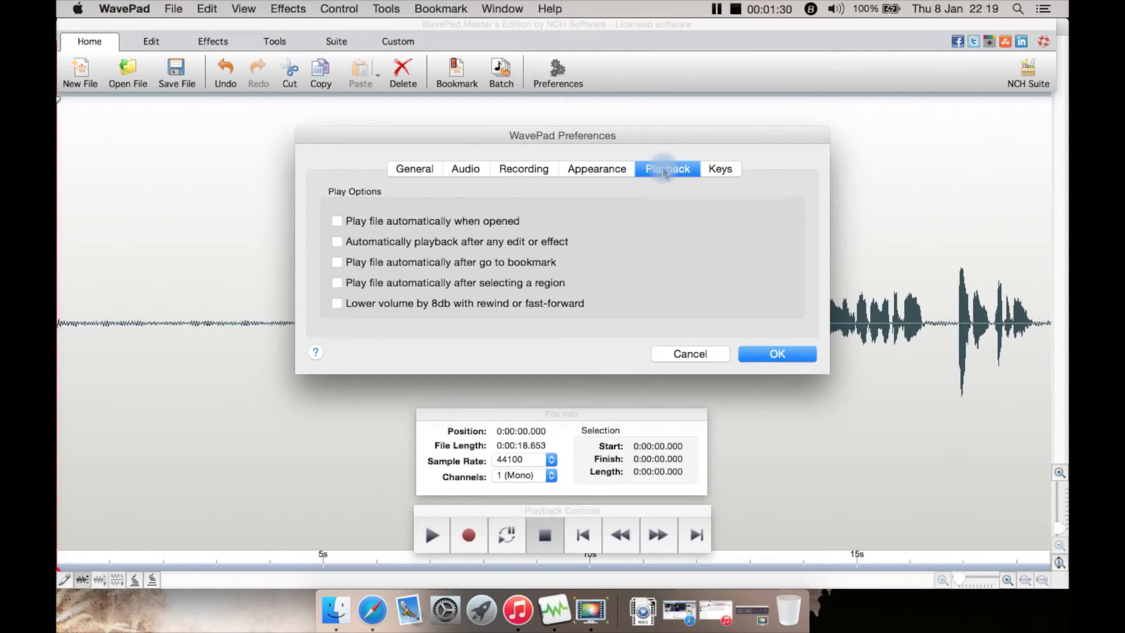
left_click(710, 177)
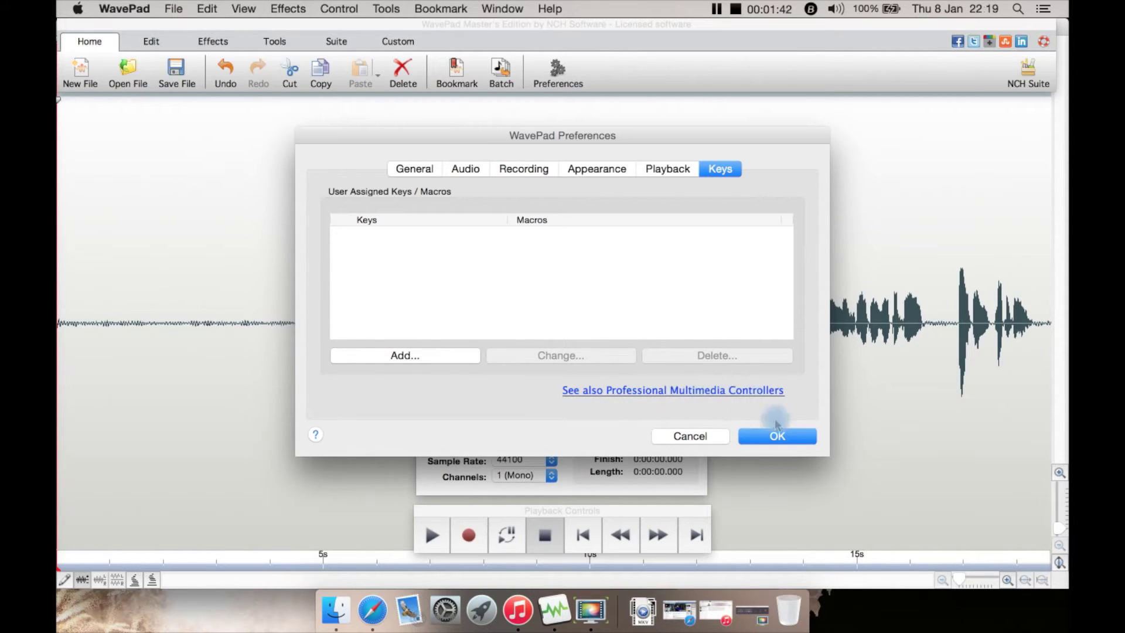
left_click(777, 439)
left_click(691, 380)
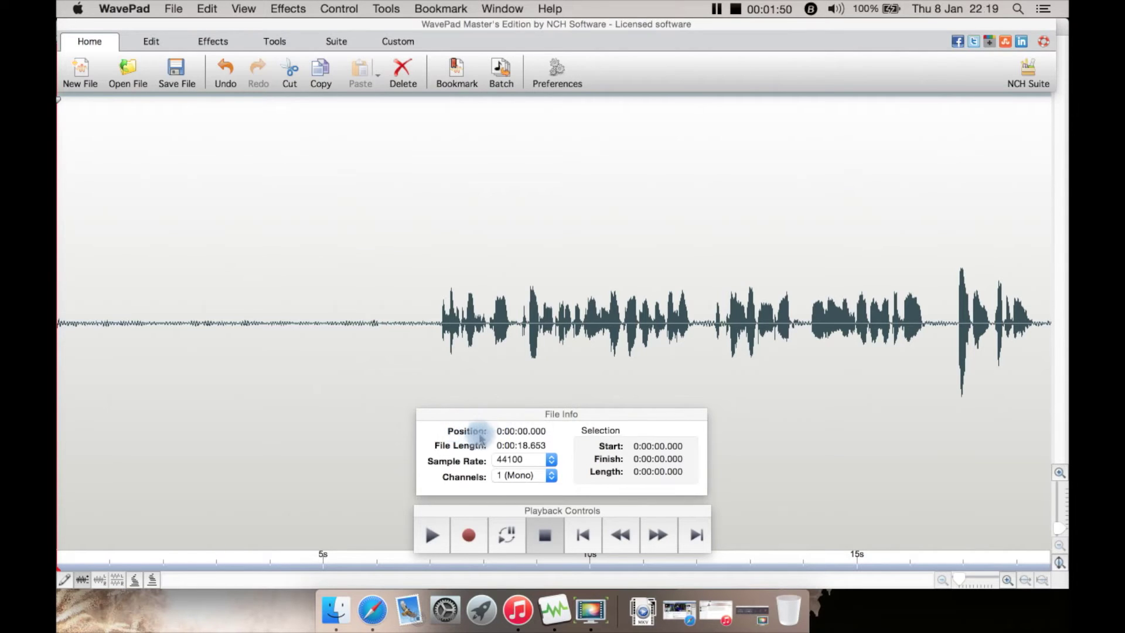
Step: Keep the recording at a 44100 Hz sample rate and 1 (Mono) channel
left_click(497, 266)
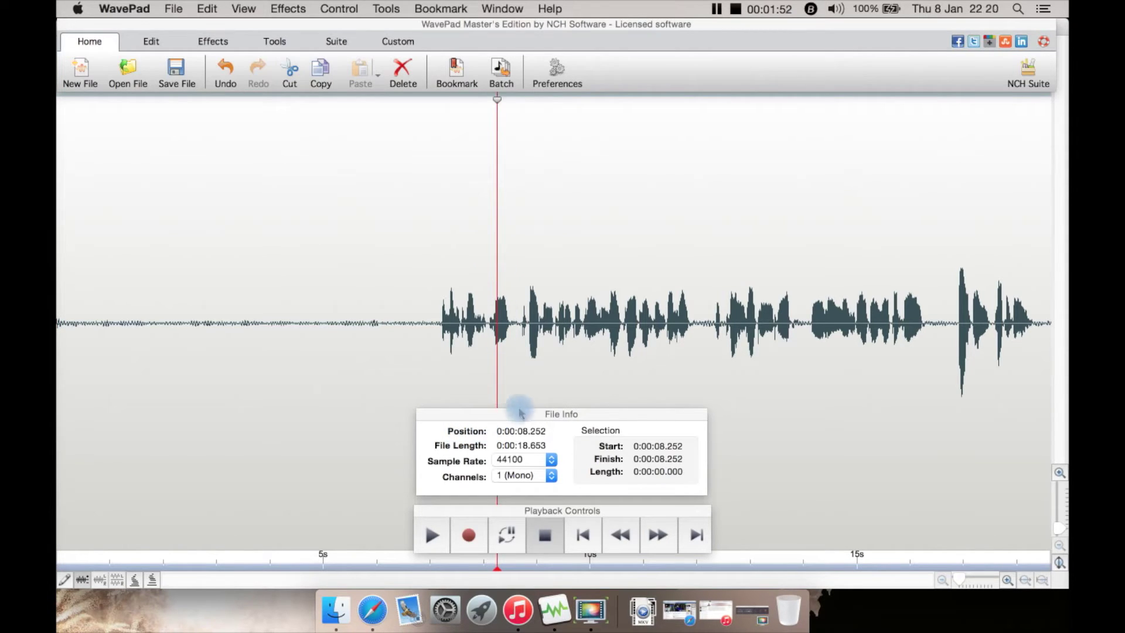
left_click_drag(545, 467, 509, 467)
left_click(552, 460)
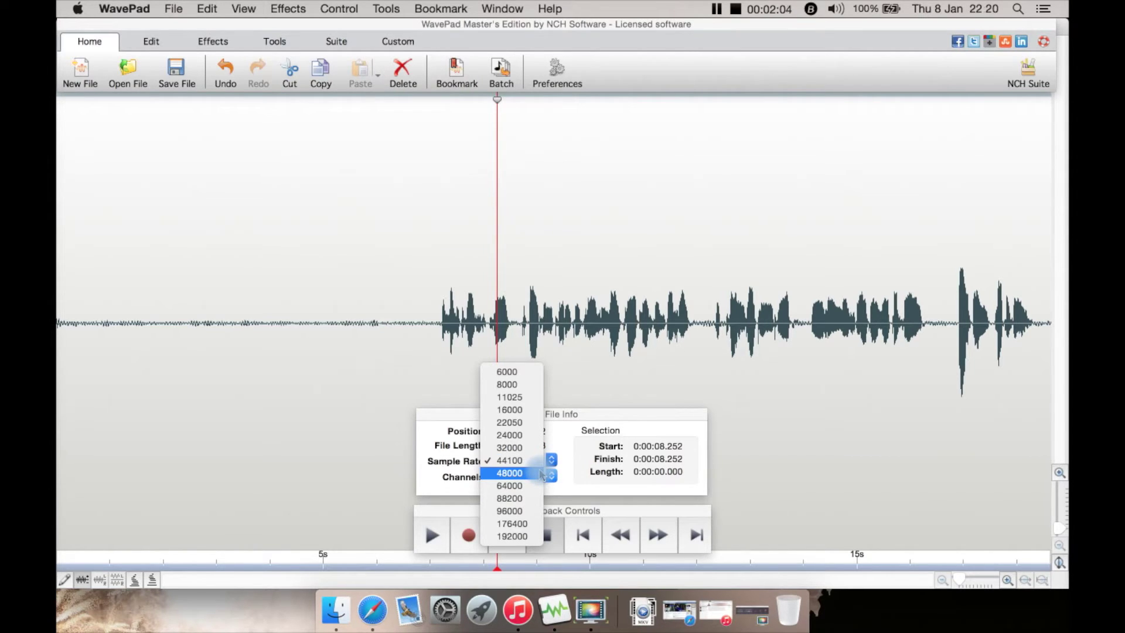
left_click(534, 460)
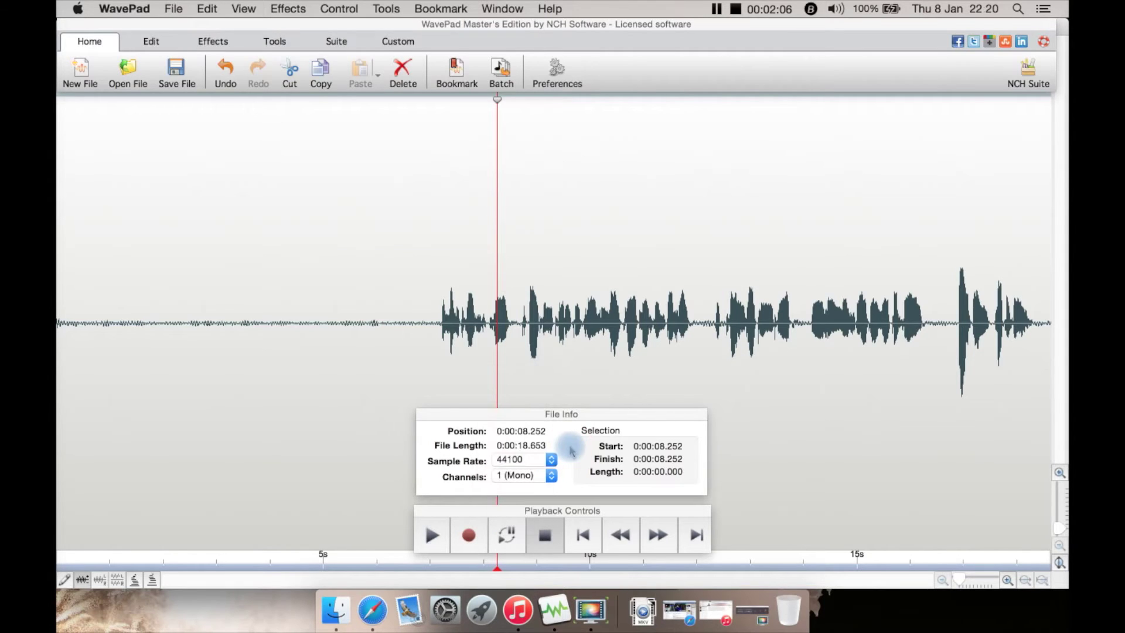
left_click(542, 477)
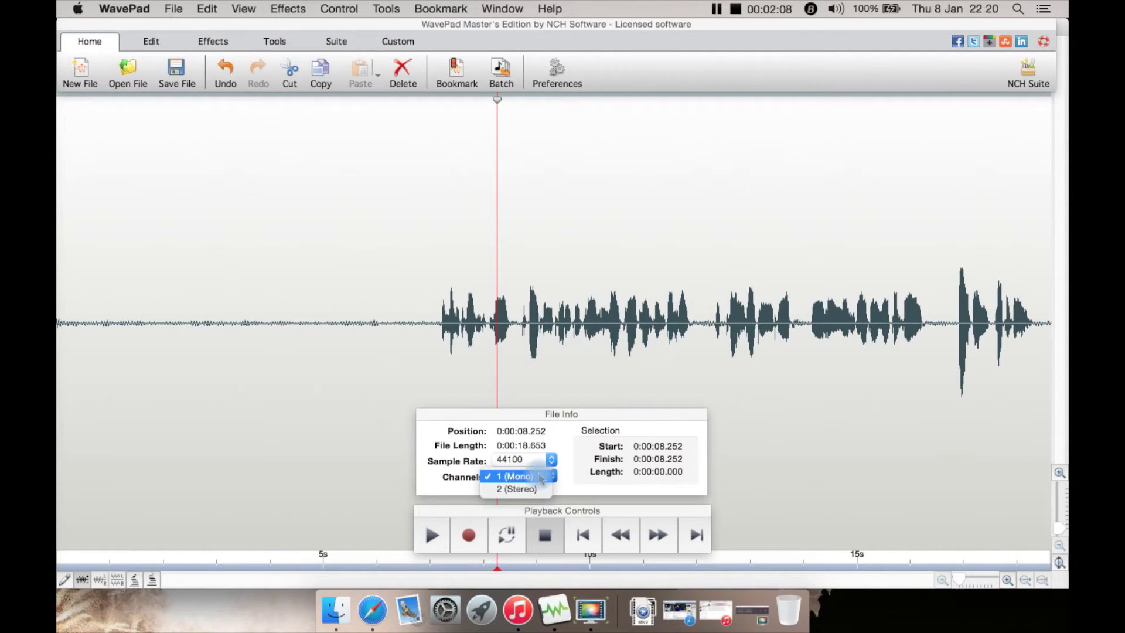
left_click(560, 443)
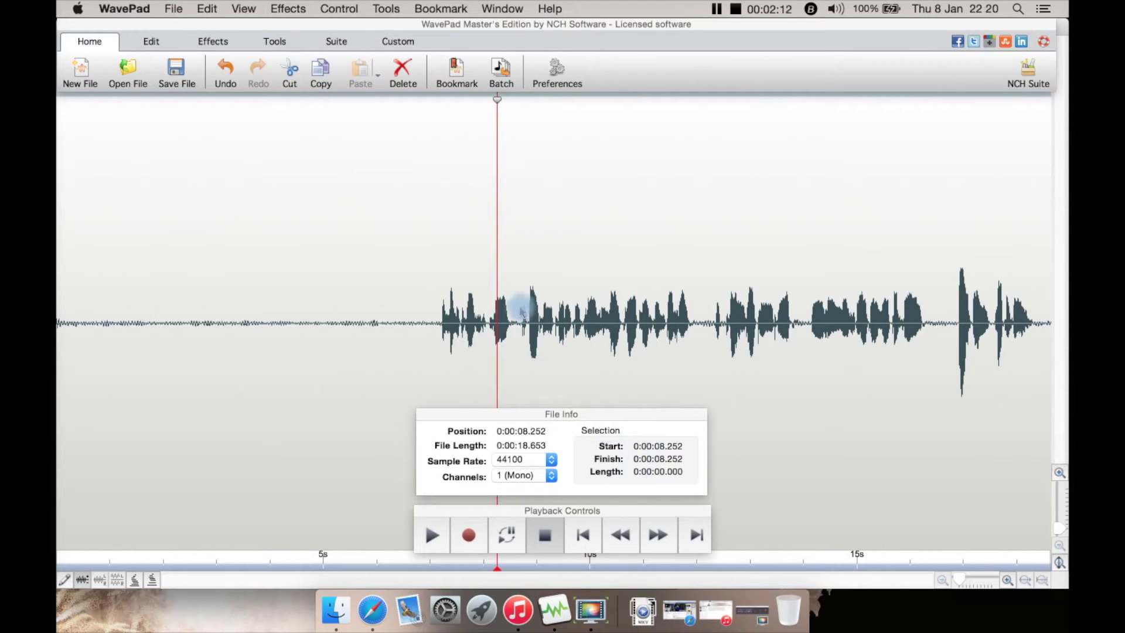
Step: Select the audio from 7.999 to 9.082 s, then clear it, leaving playback at 5.456 s
left_click(484, 310)
left_click_drag(484, 310, 542, 313)
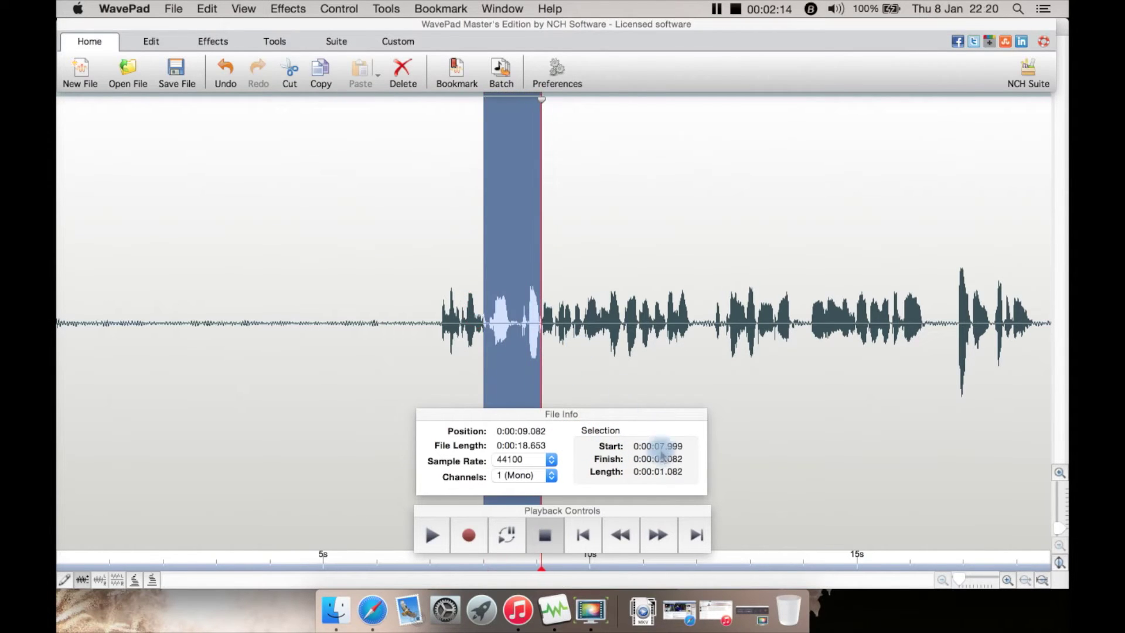
left_click(347, 221)
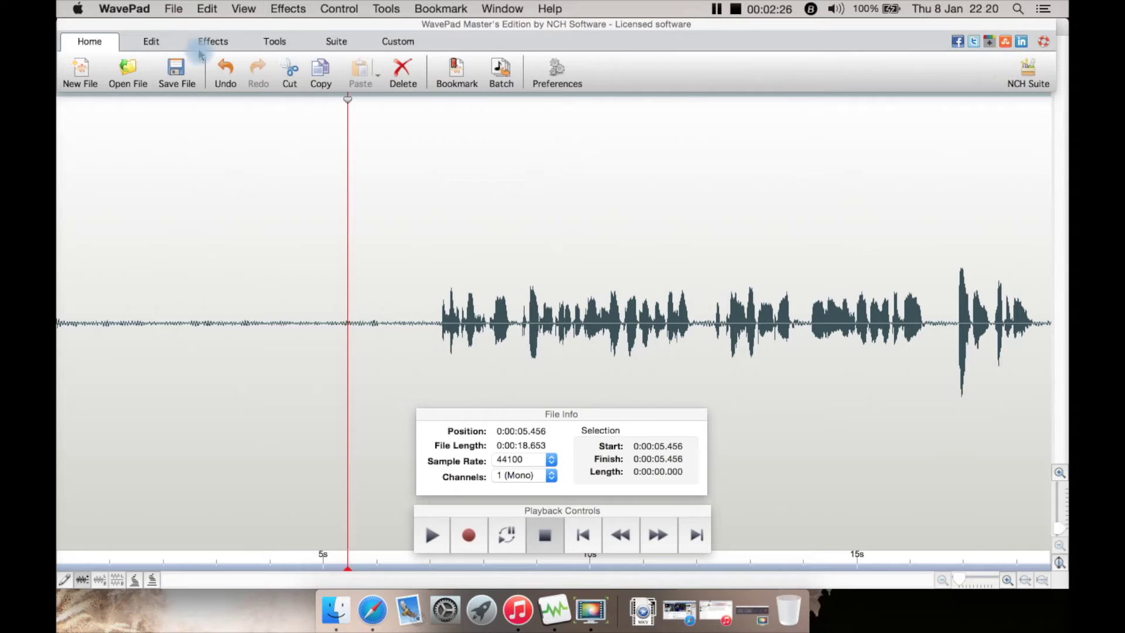
Step: On the Edit tab, split the file at 12.166 s, then undo the split
left_click(141, 46)
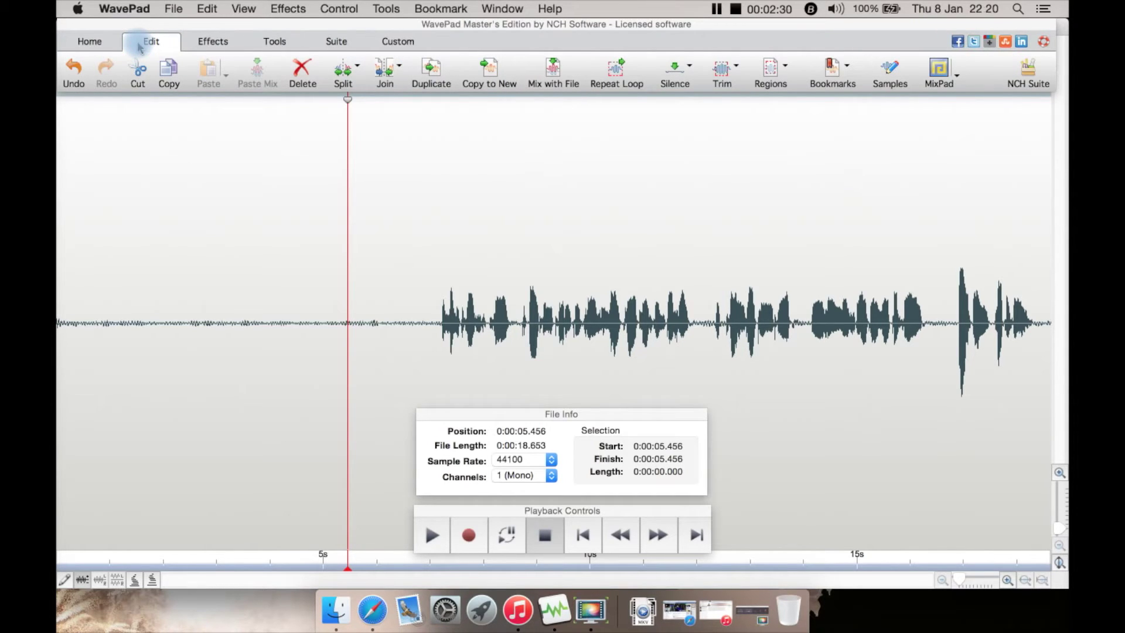
left_click(706, 260)
left_click(344, 76)
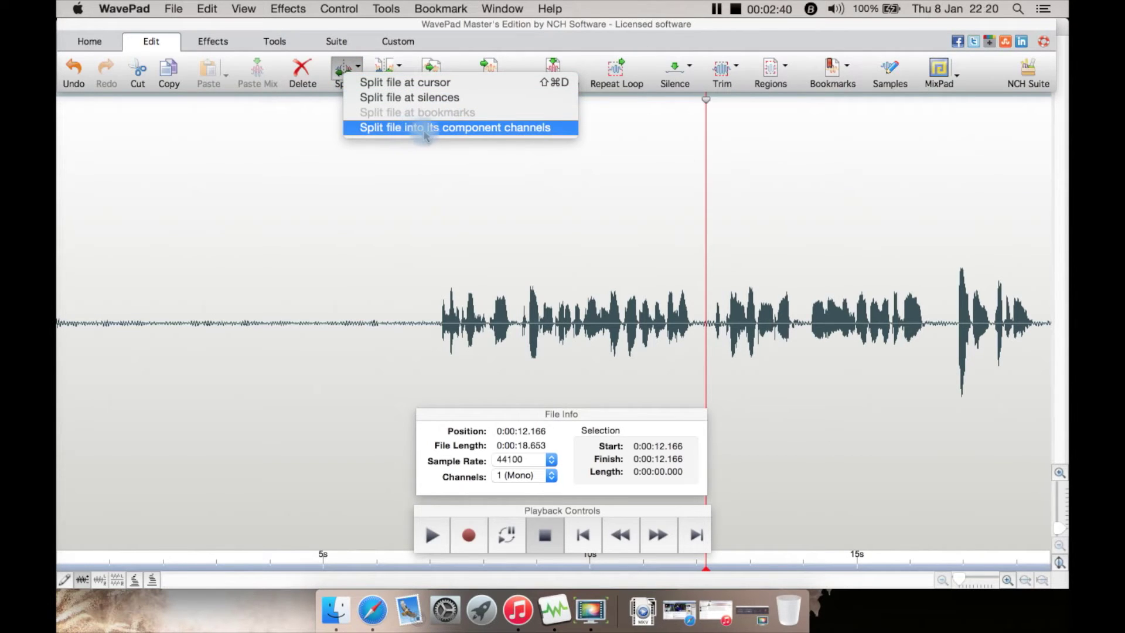
left_click(391, 85)
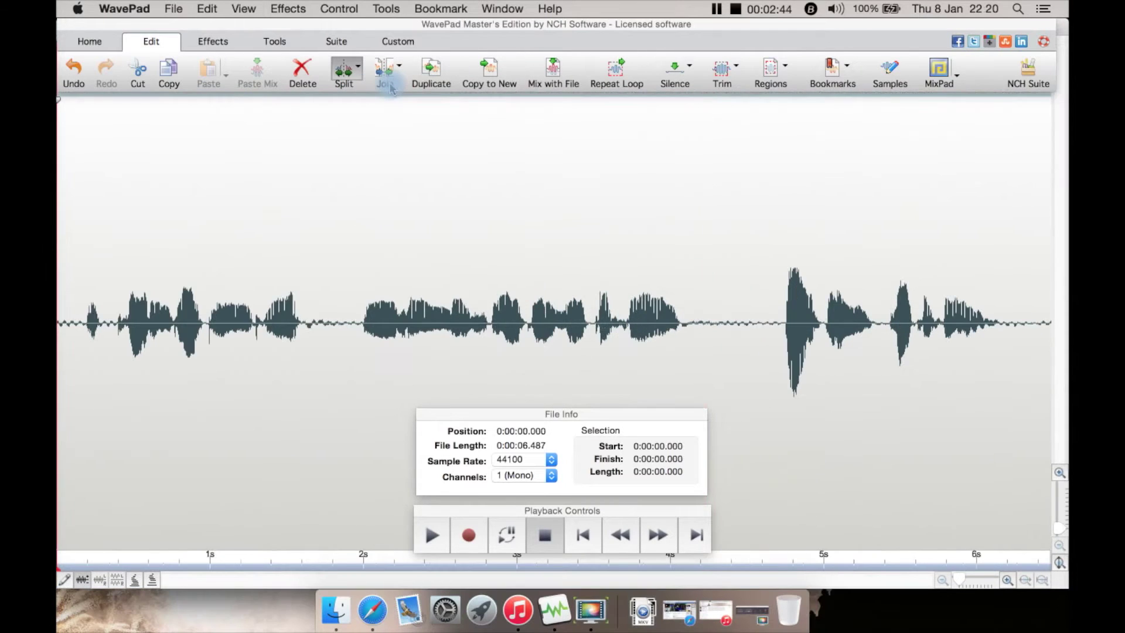
left_click(207, 8)
left_click(217, 28)
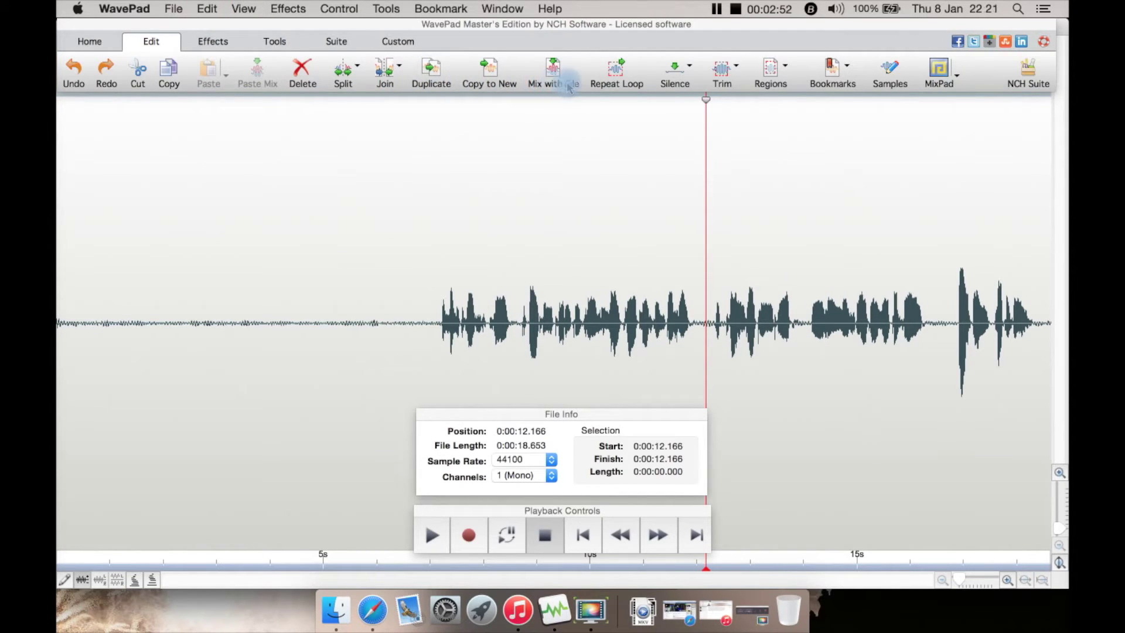
Step: Browse the Silence, Trim and Regions dropdowns without applying anything
left_click(691, 70)
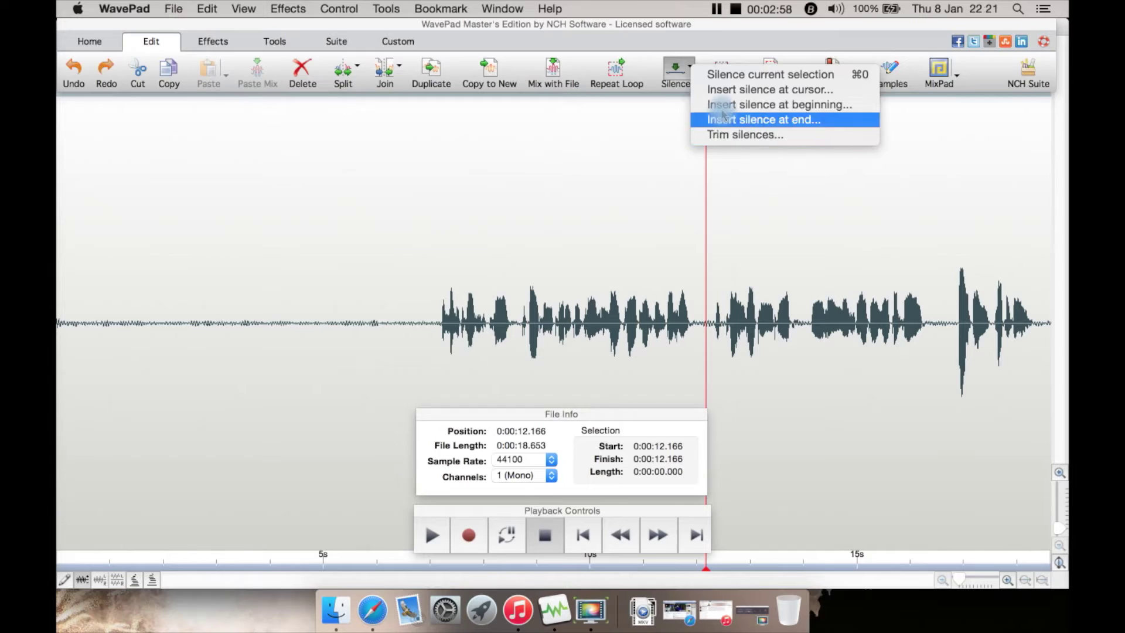
left_click(688, 47)
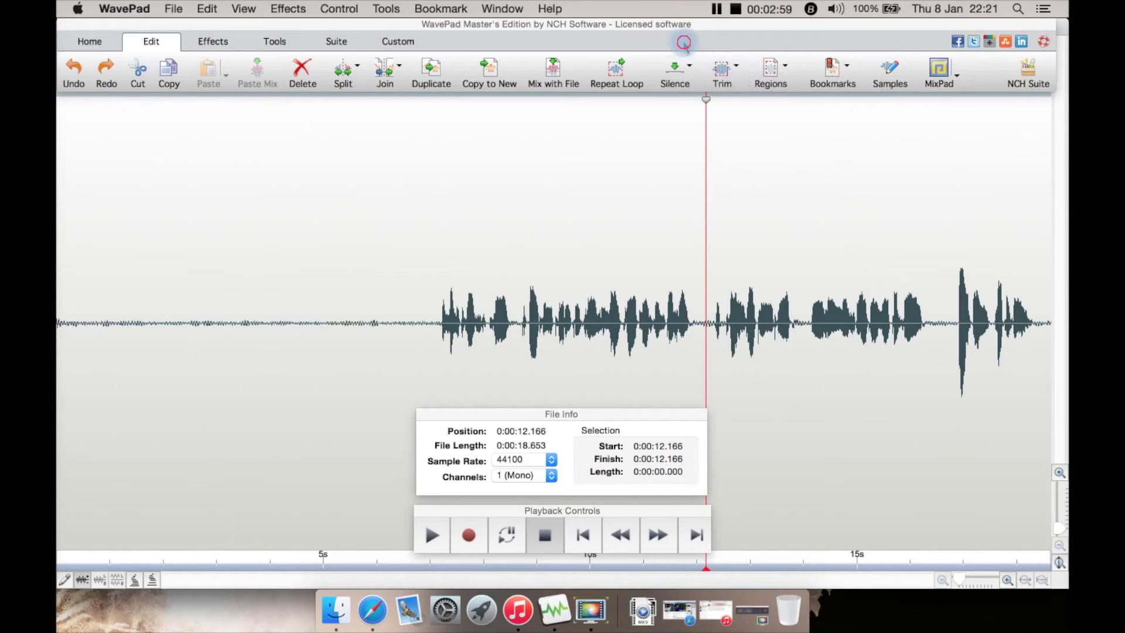
left_click(734, 67)
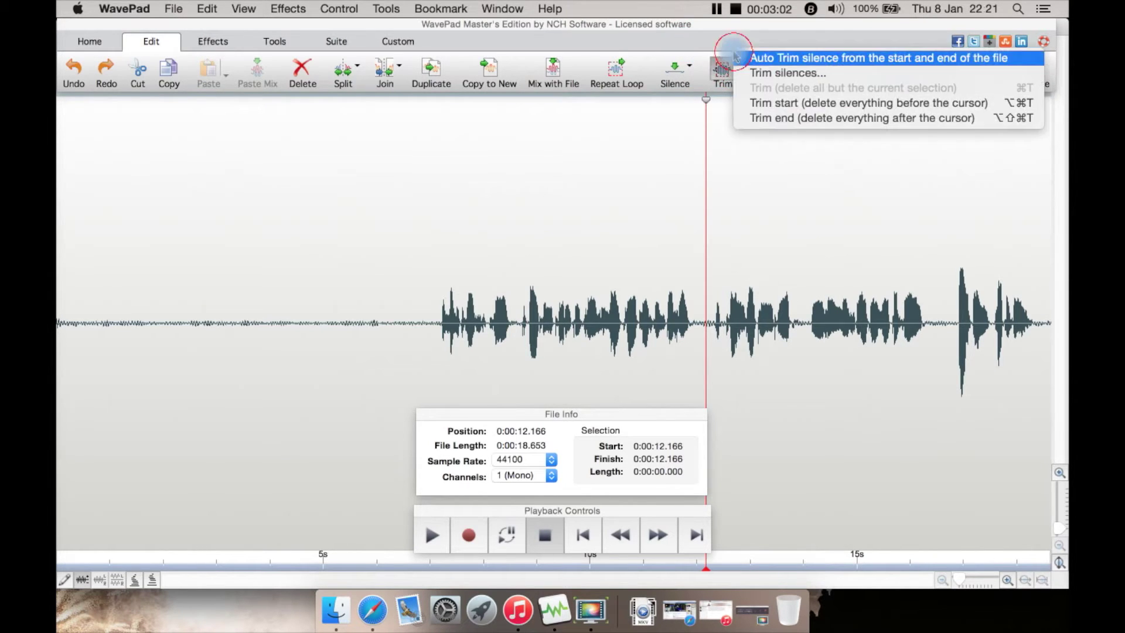
left_click(762, 33)
left_click(786, 69)
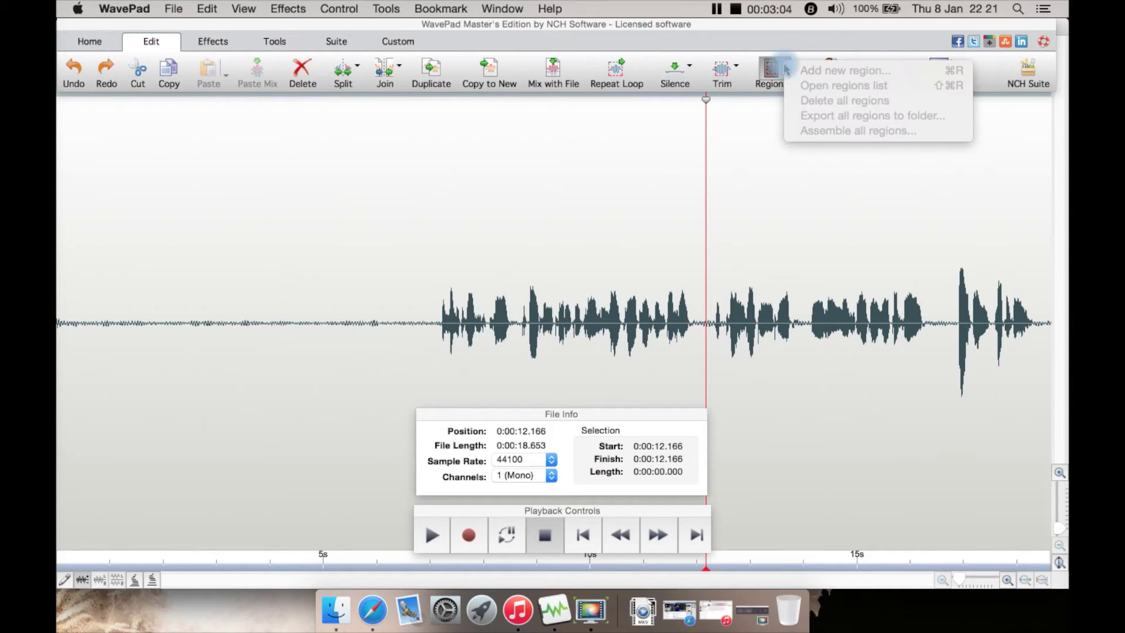
left_click(788, 70)
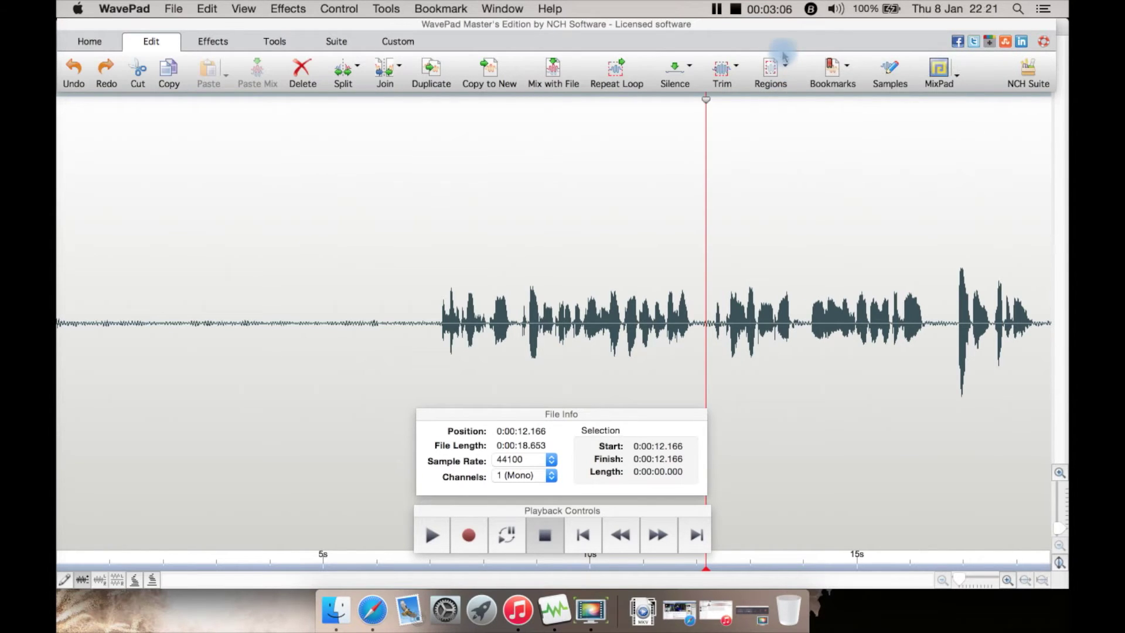
left_click(785, 66)
Step: Close the region options, start sample editing and dismiss the zoom notice
left_click(844, 69)
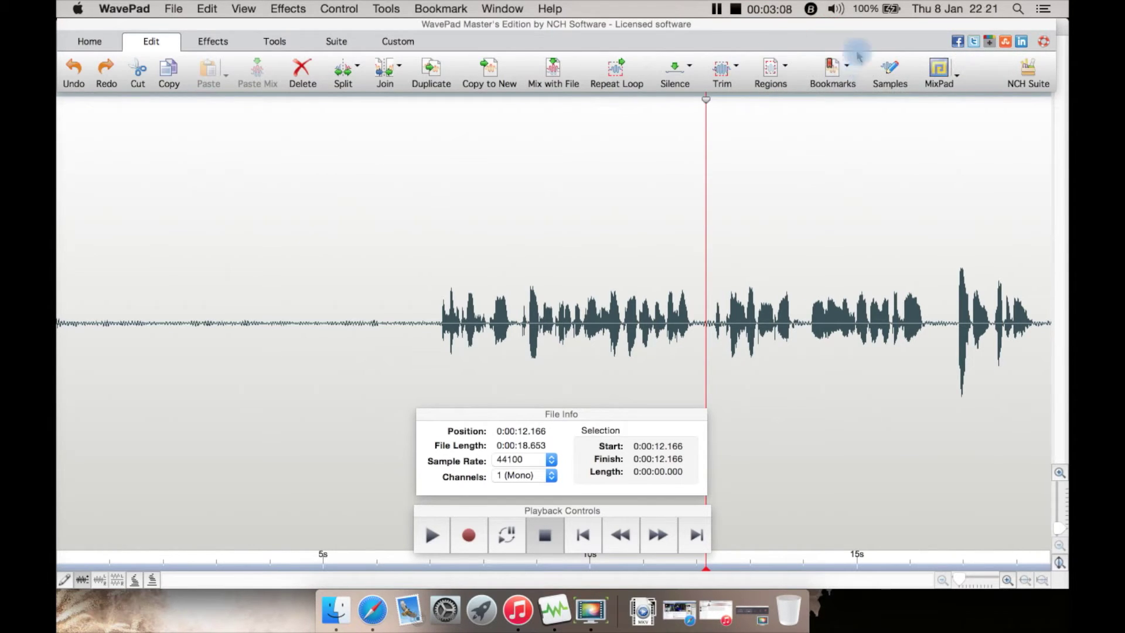
left_click(892, 75)
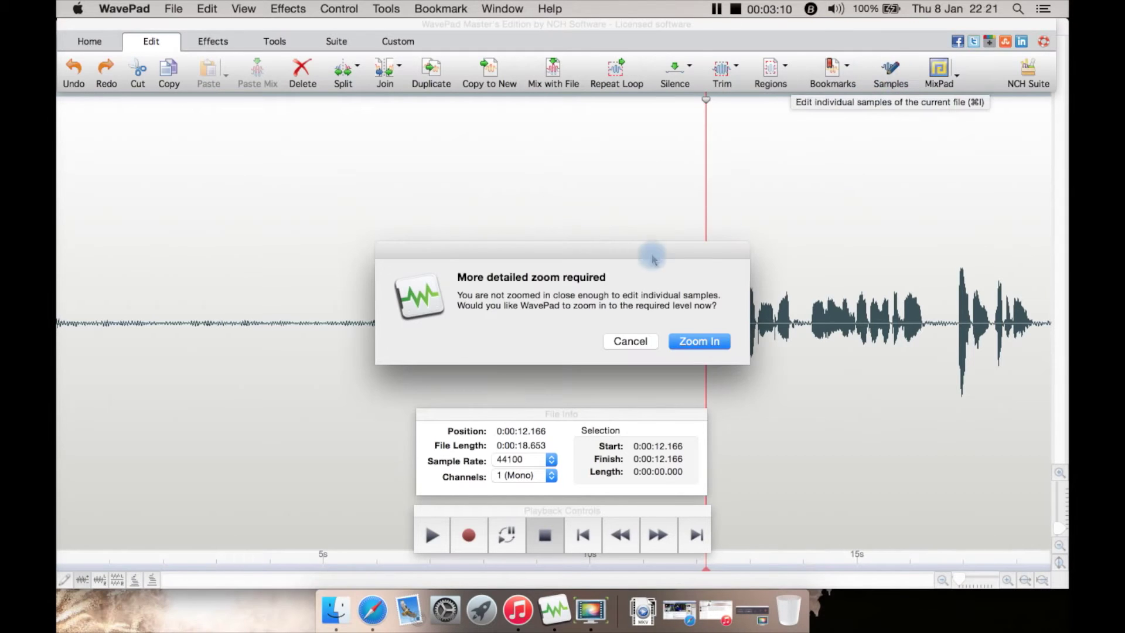
left_click(692, 341)
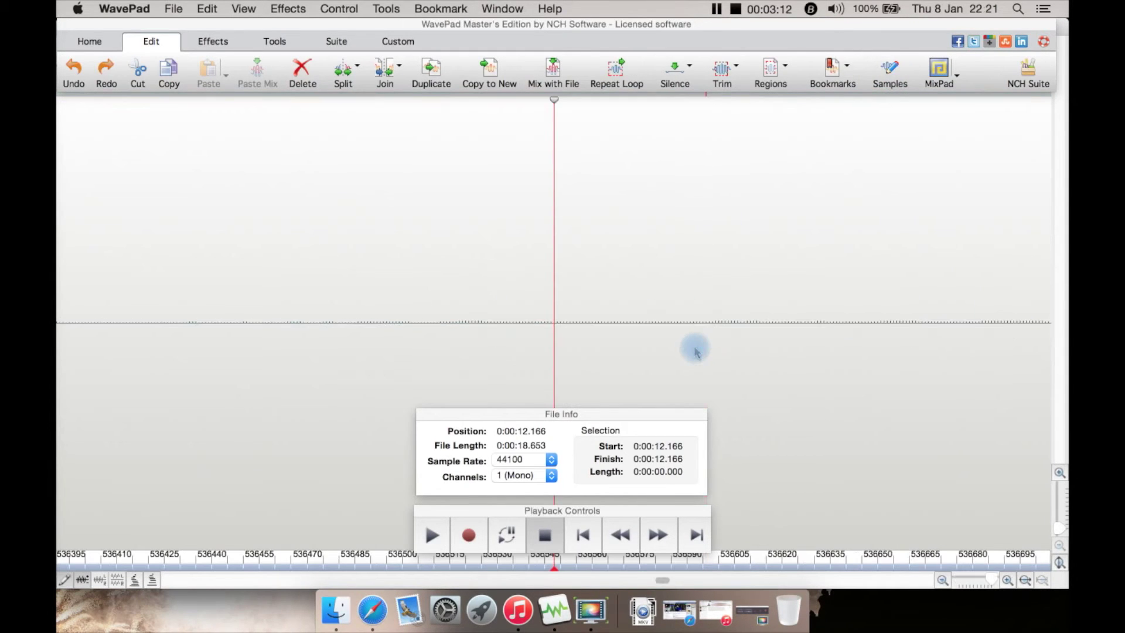
left_click(206, 8)
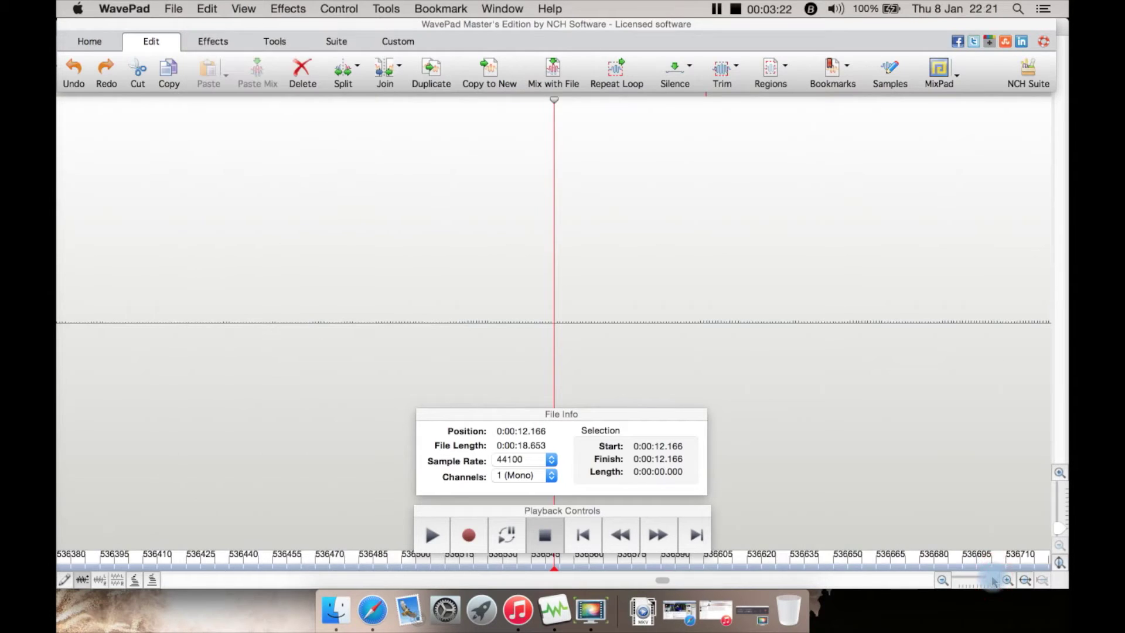
Step: Zoom out to the whole recording, zoom back in, and select 8.533–8.726 s
left_click_drag(990, 580, 958, 580)
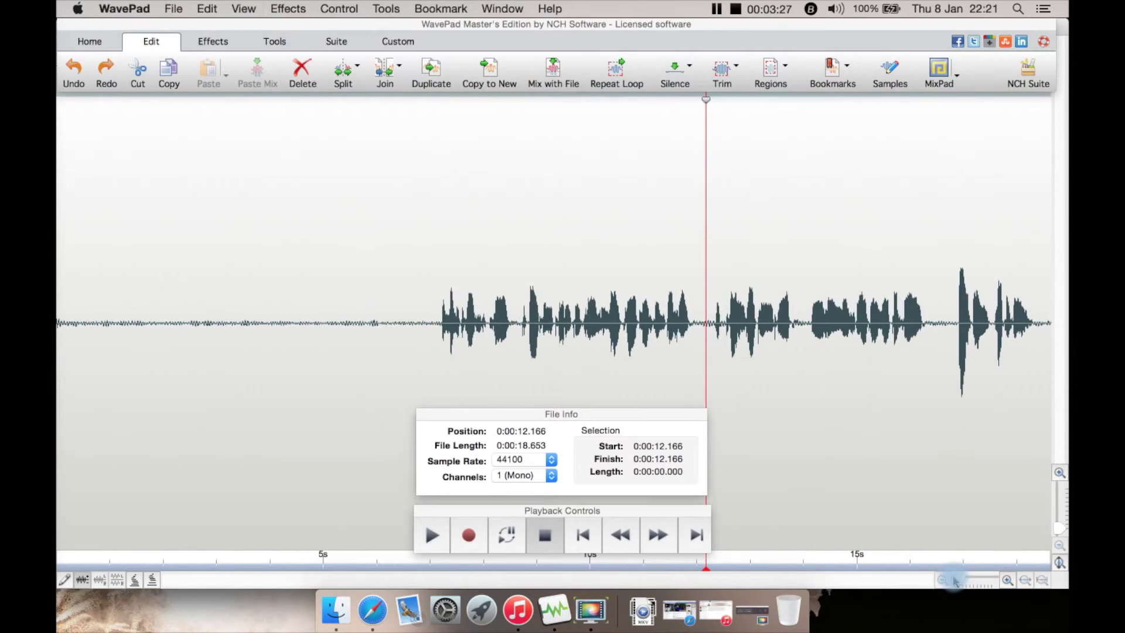
scroll(943, 236, "up", 2)
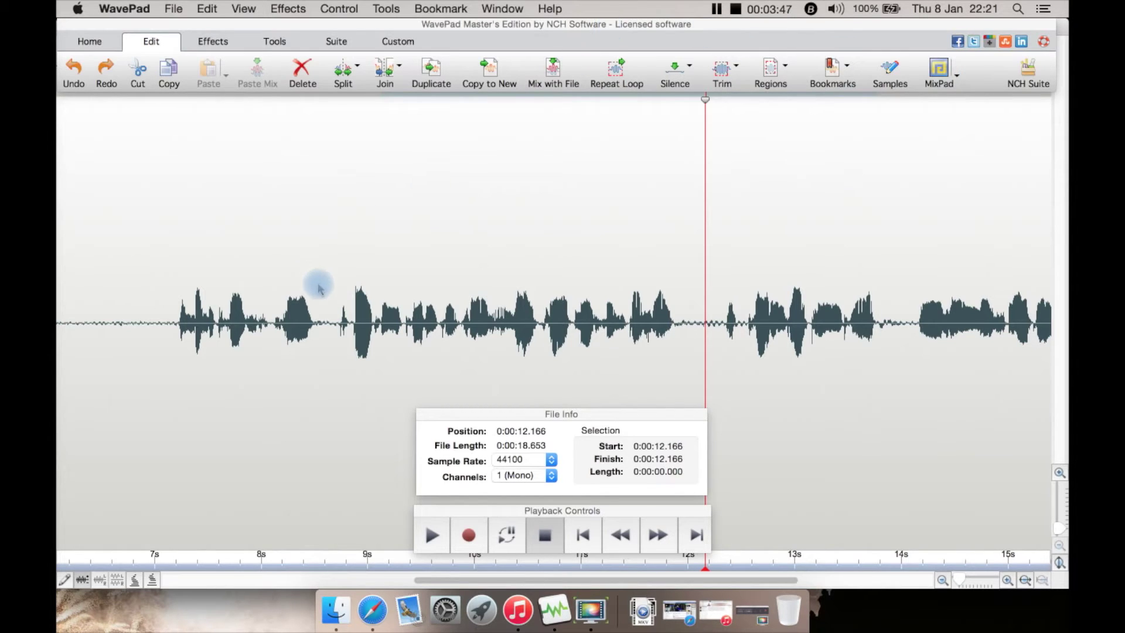
left_click_drag(318, 287, 340, 289)
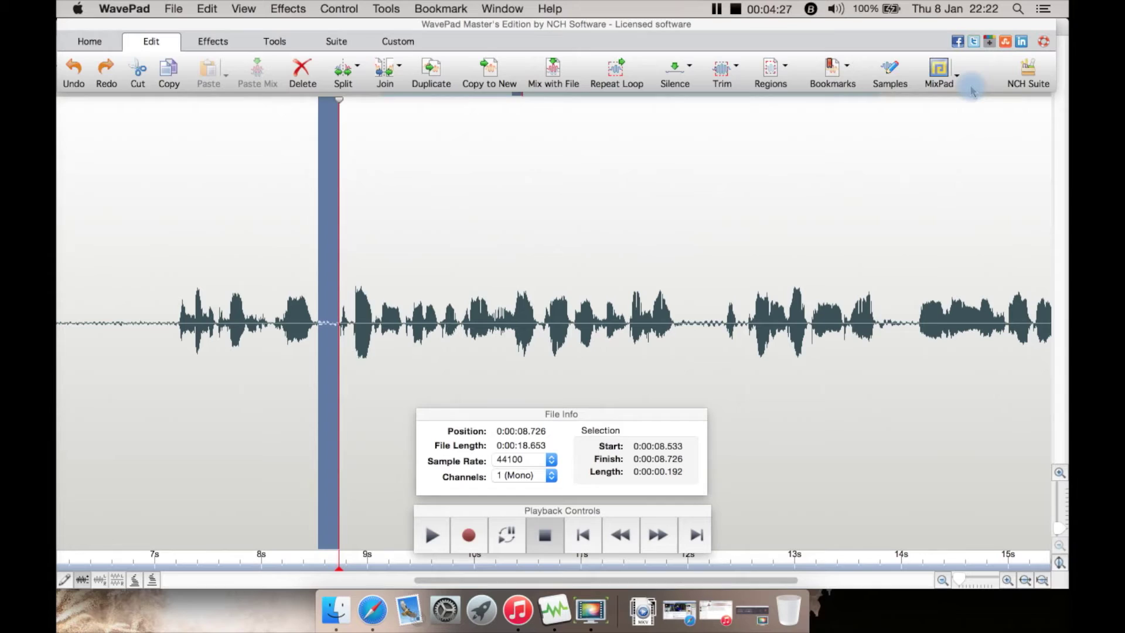
Step: On the Effects tab, browse the Special FX, Fade and Cleanup lists without applying anything
left_click(221, 52)
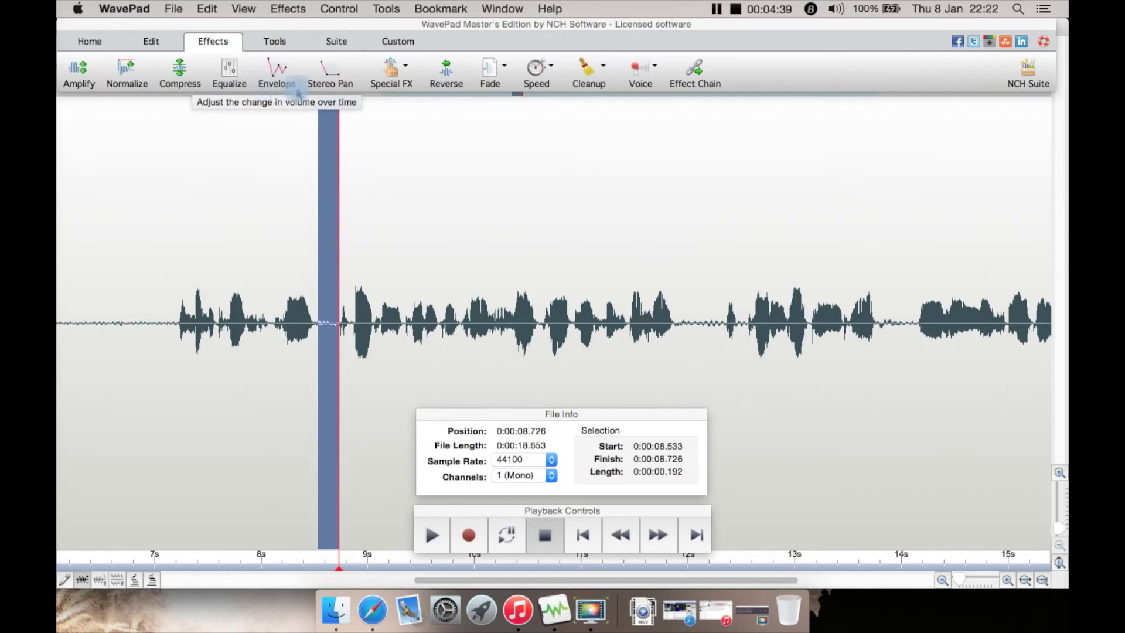
left_click(406, 73)
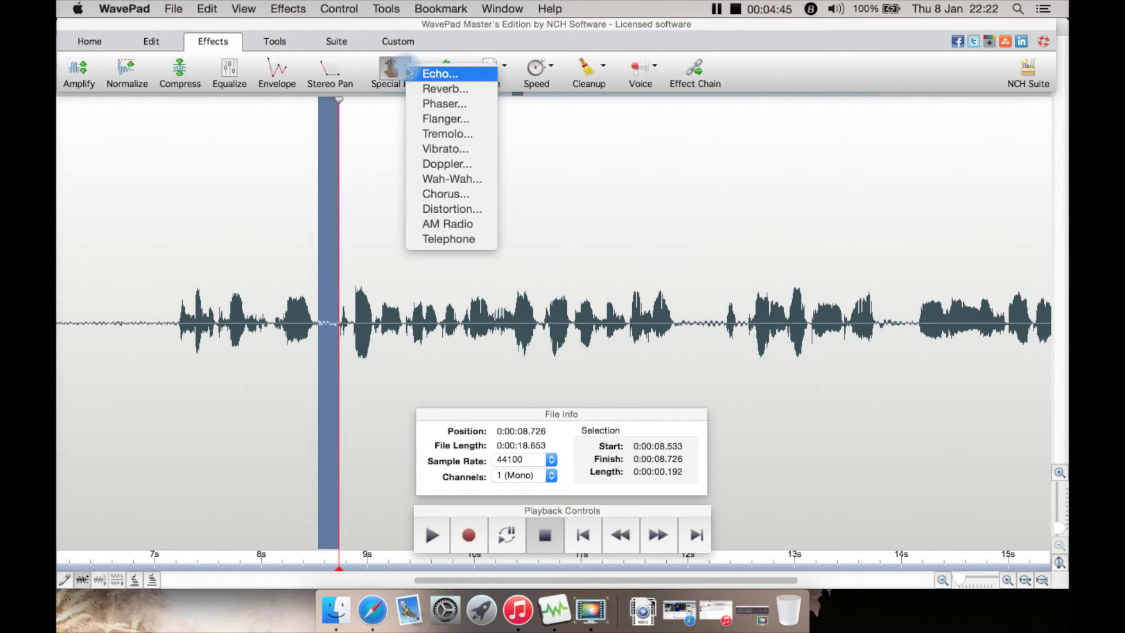
left_click(404, 70)
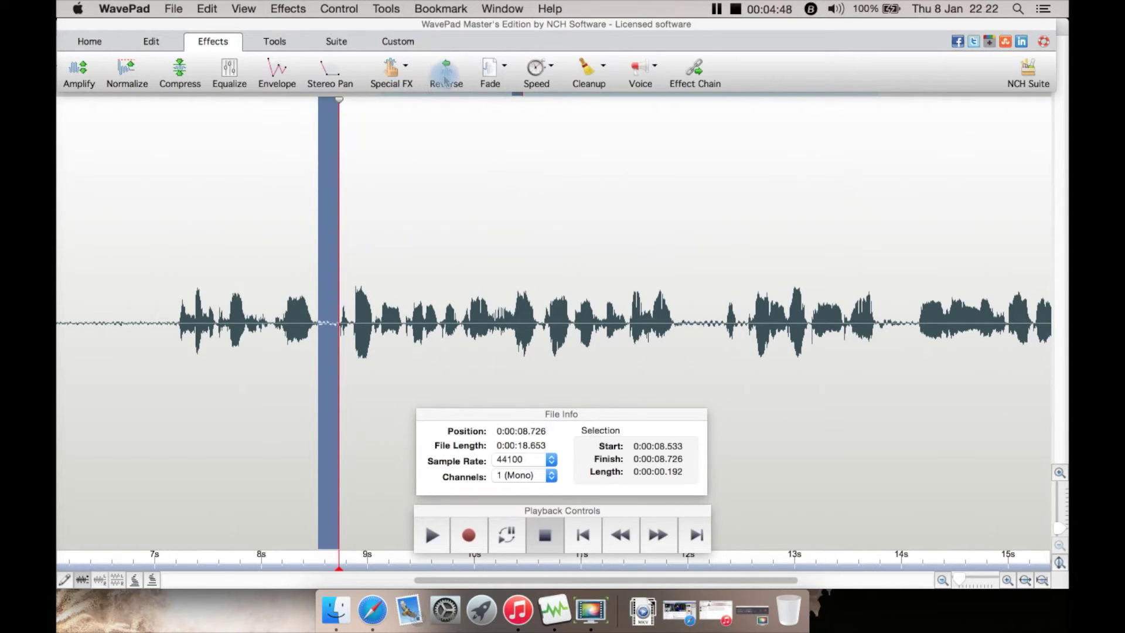
left_click(505, 71)
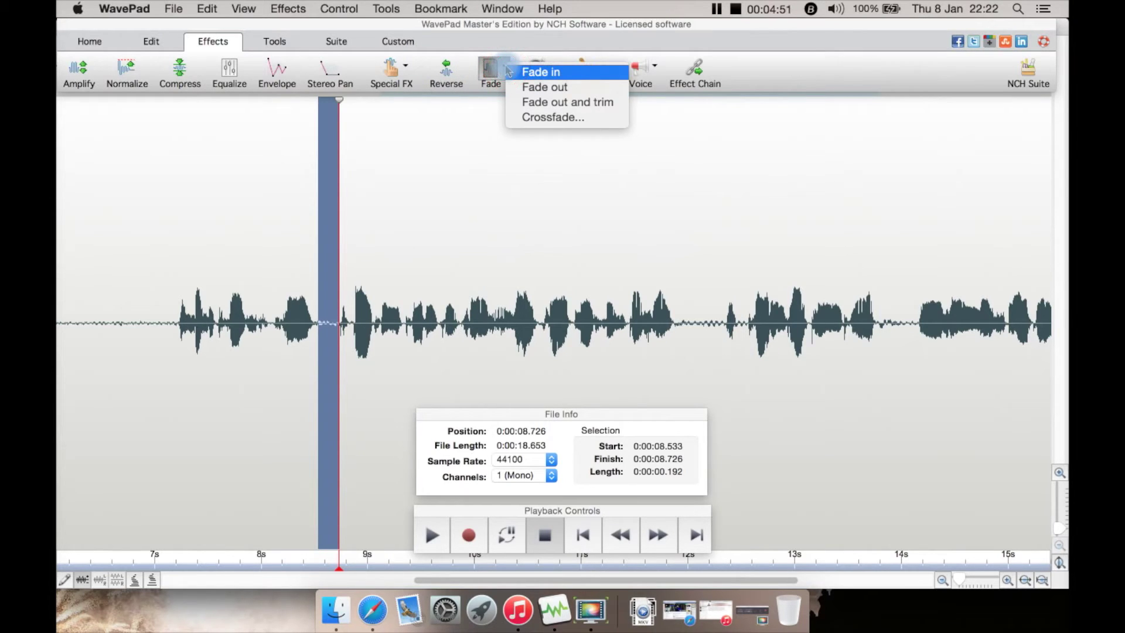
left_click(511, 71)
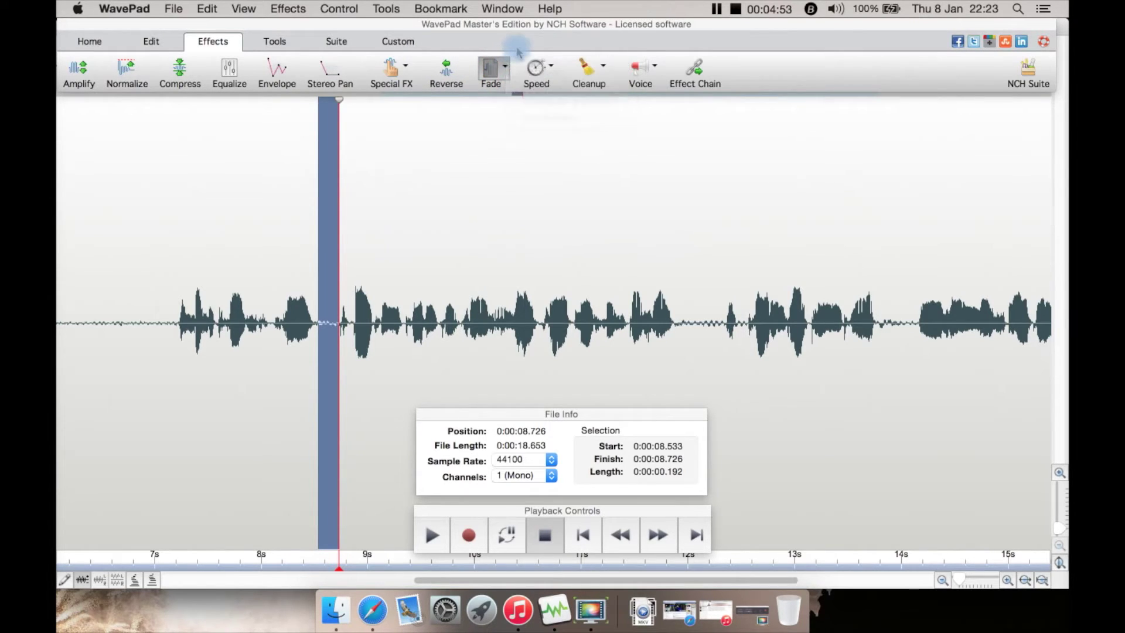
left_click(604, 69)
mouse_move(607, 71)
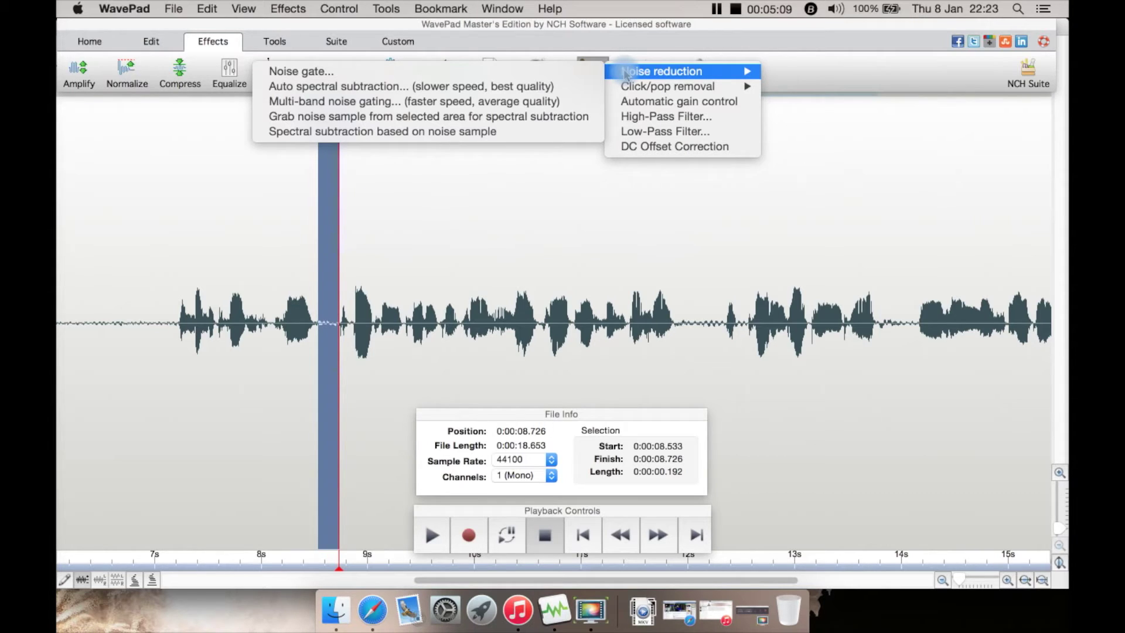
mouse_move(632, 91)
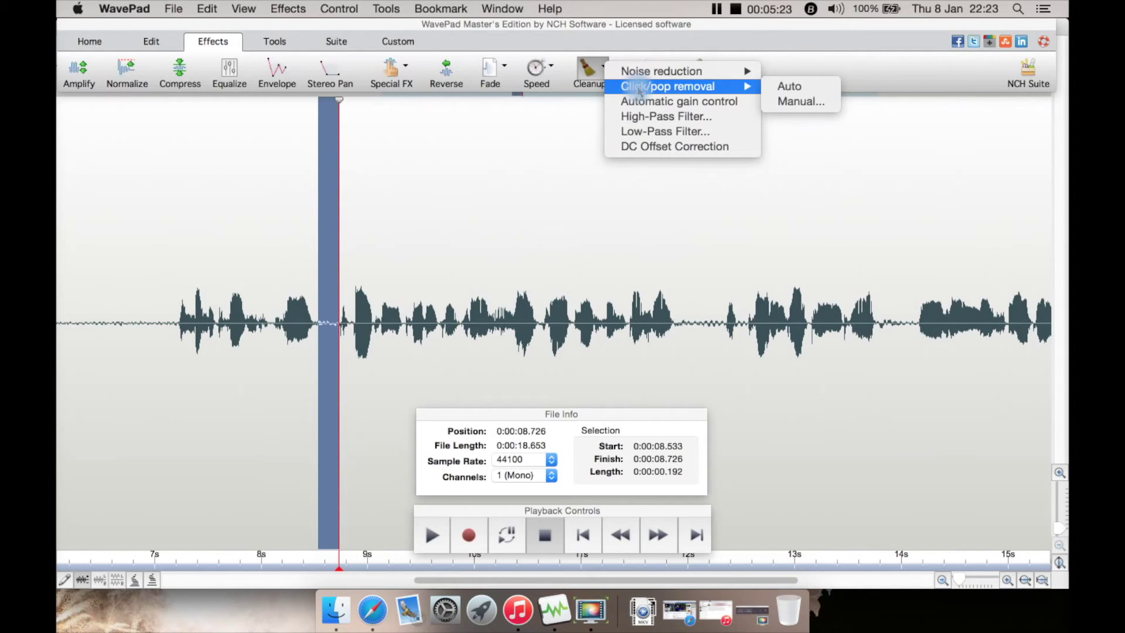
left_click(627, 46)
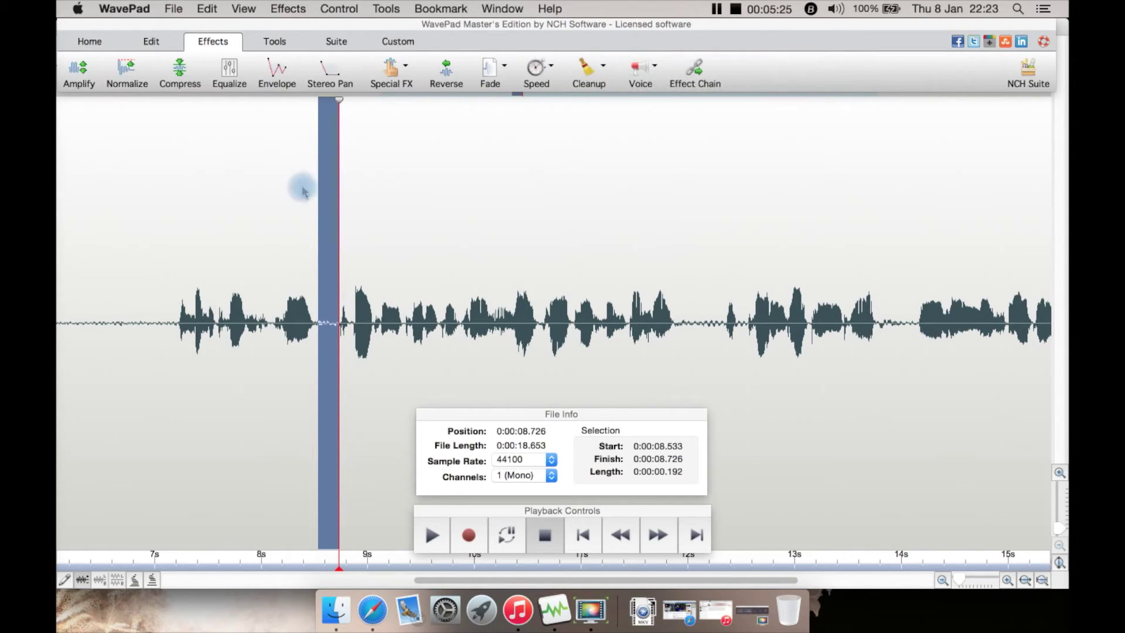
Step: Move playback to 7.043 s and reopen the Cleanup options
left_click(183, 261)
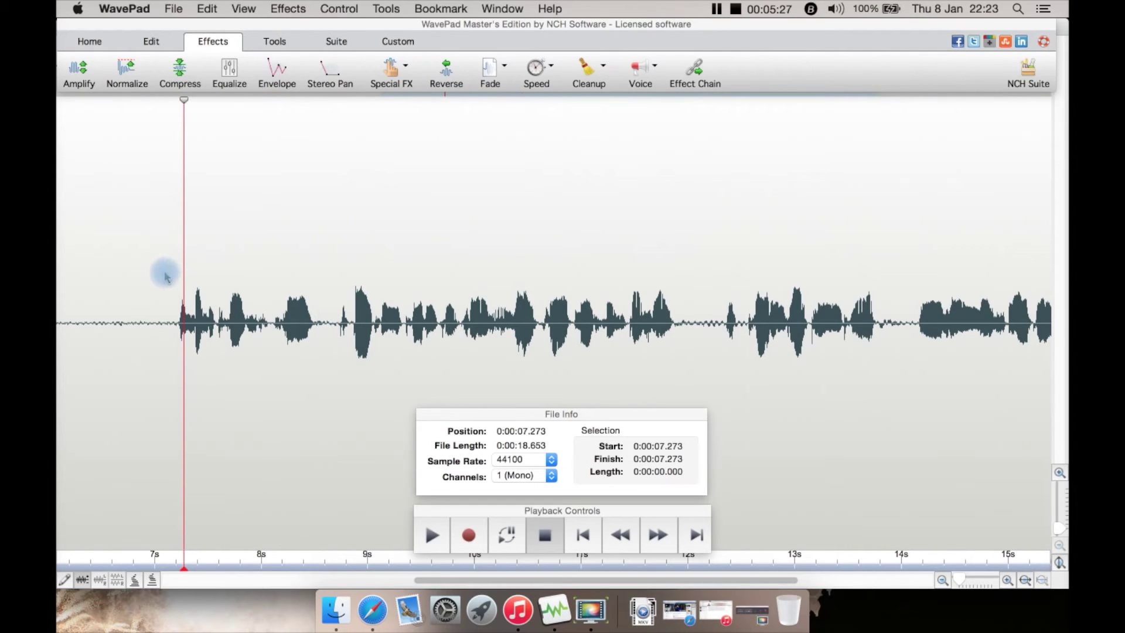
left_click(160, 271)
left_click(604, 67)
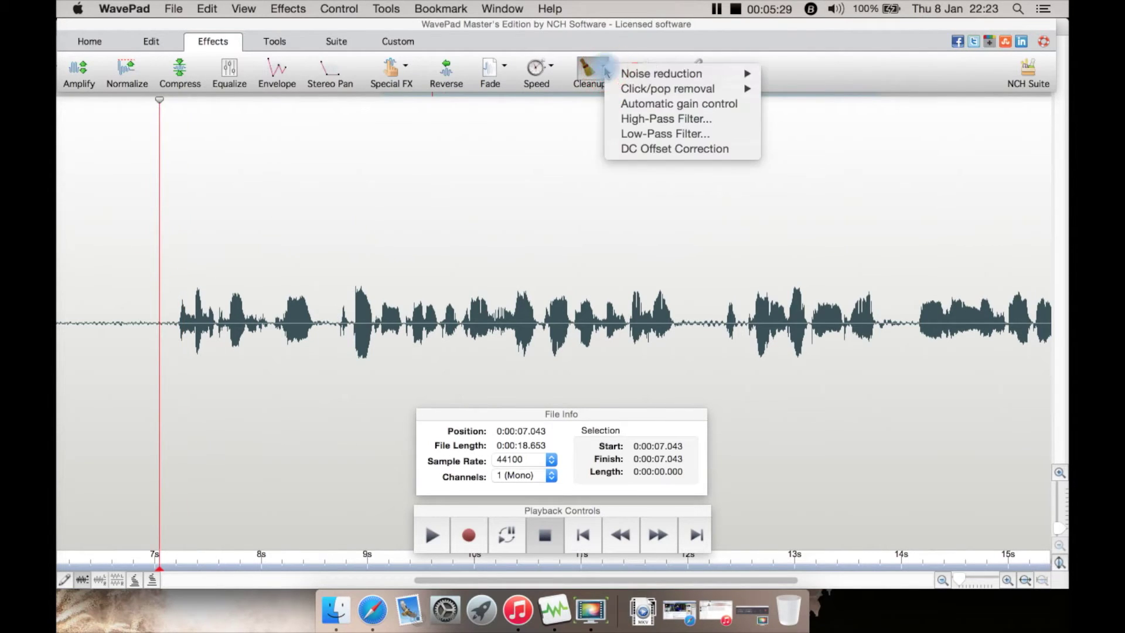
mouse_move(624, 73)
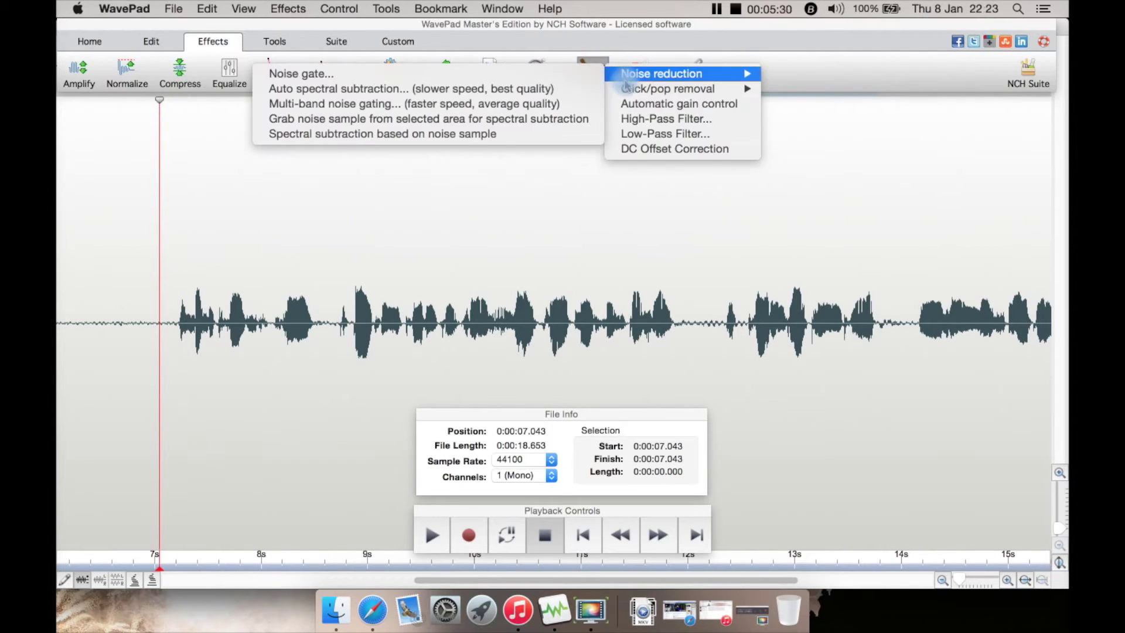
Step: Run Auto Spectral Noise Reduction on the whole clip with the Apply to Voice preset
left_click(545, 94)
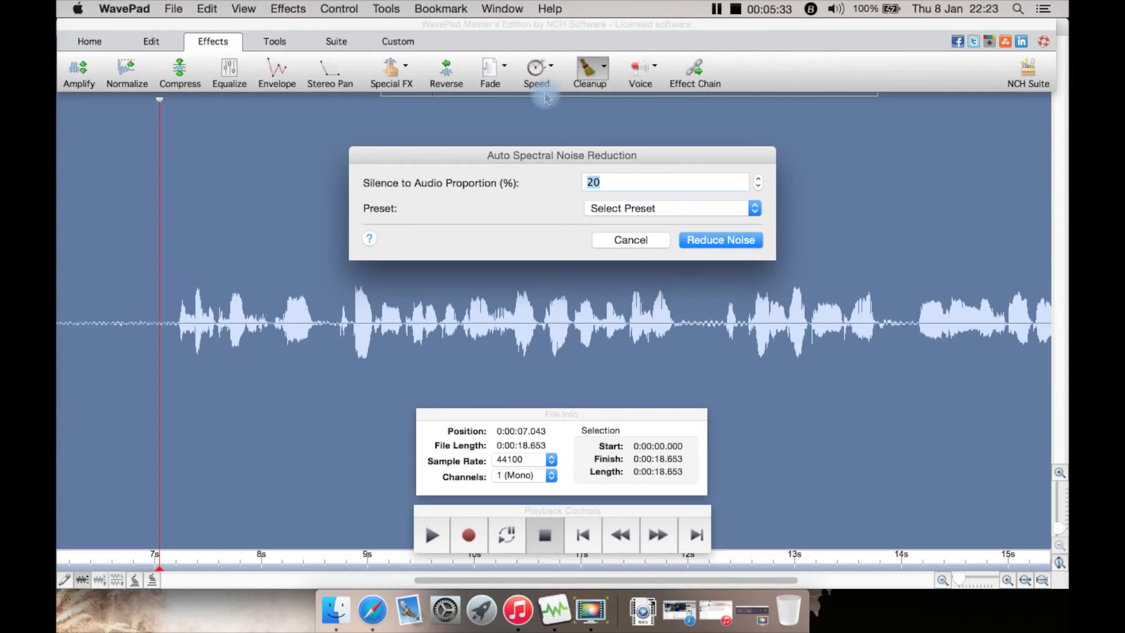
left_click(645, 208)
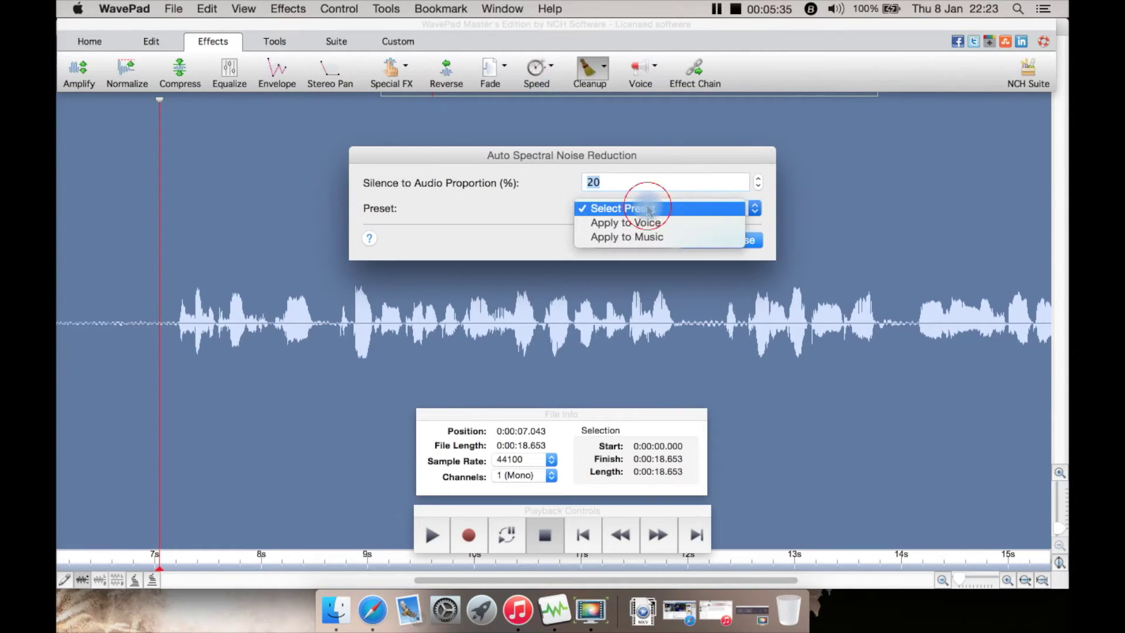
left_click(533, 176)
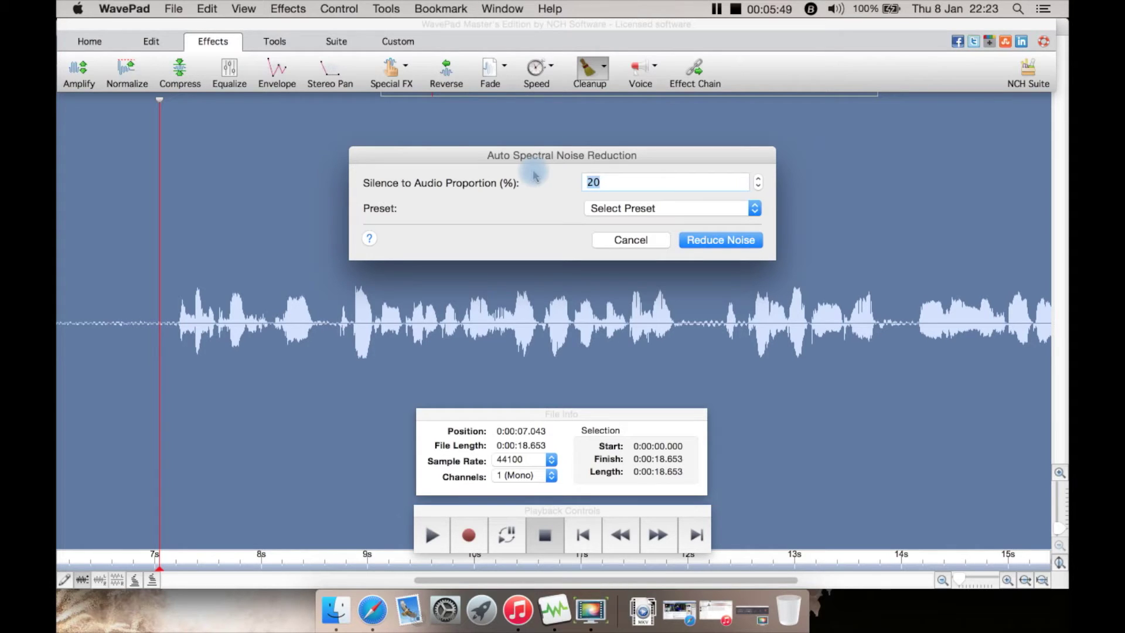
left_click(633, 212)
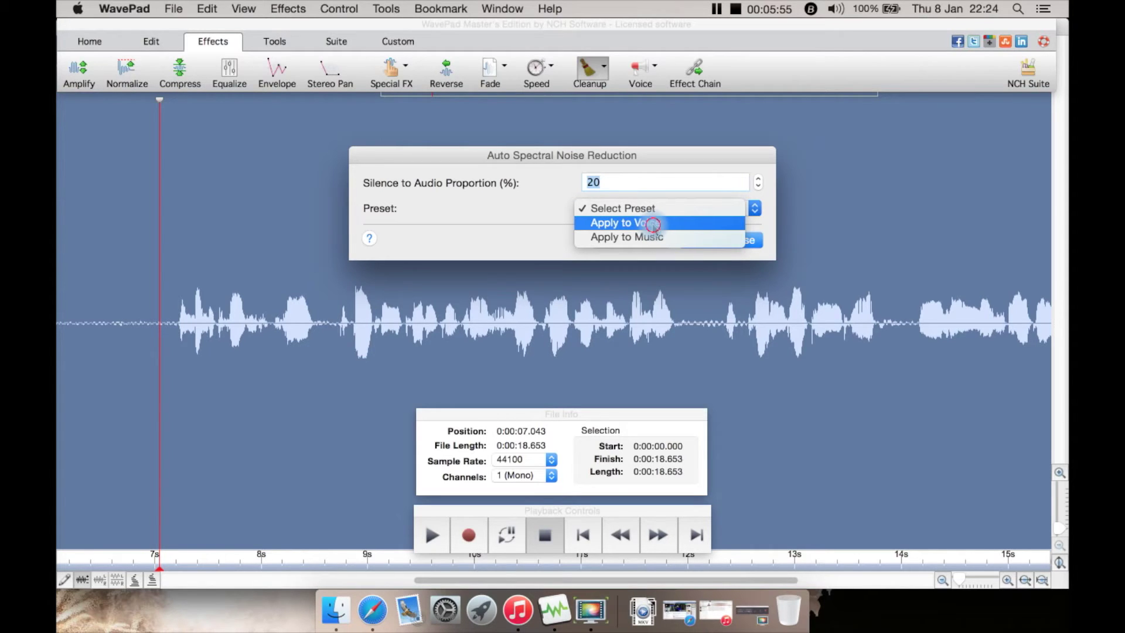
left_click(655, 227)
left_click(534, 189)
left_click(712, 240)
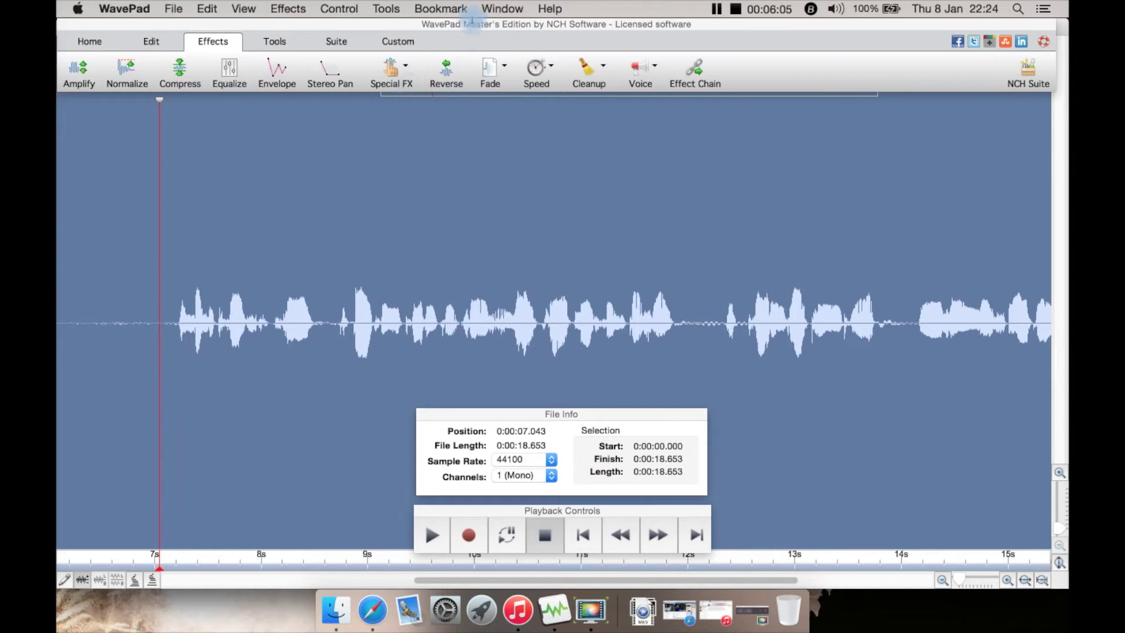
Step: After glancing at the Tools menu, run Cleanup's automatic click/pop removal
left_click(385, 9)
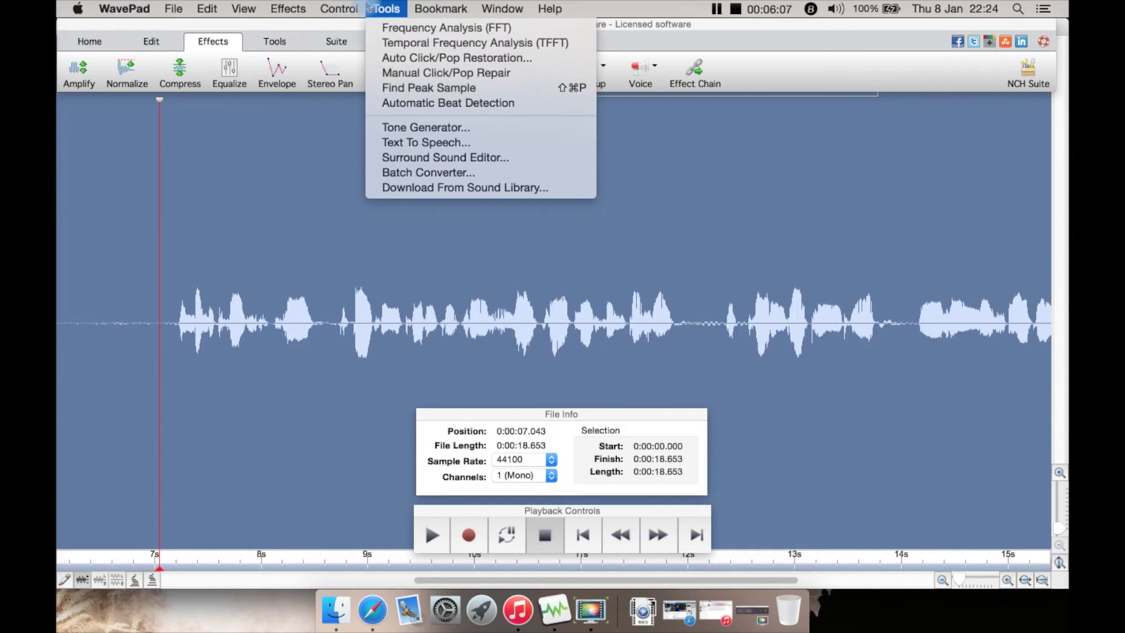
left_click(604, 67)
left_click(604, 68)
mouse_move(668, 87)
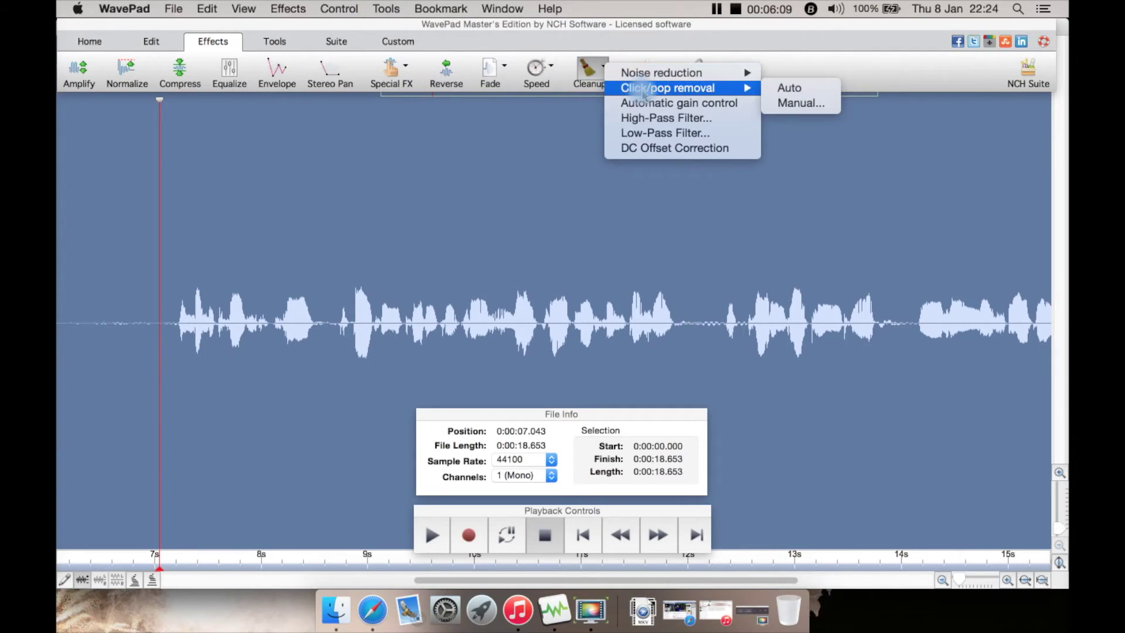
left_click(791, 87)
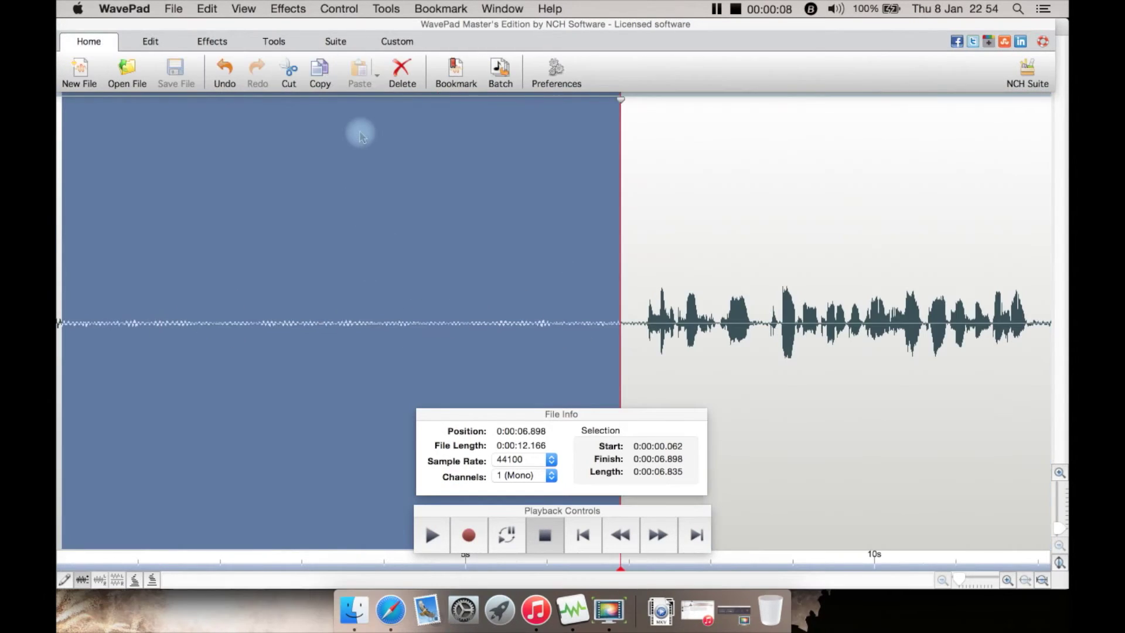
Step: Capture the selected silence as a noise sample
left_click(298, 8)
mouse_move(444, 300)
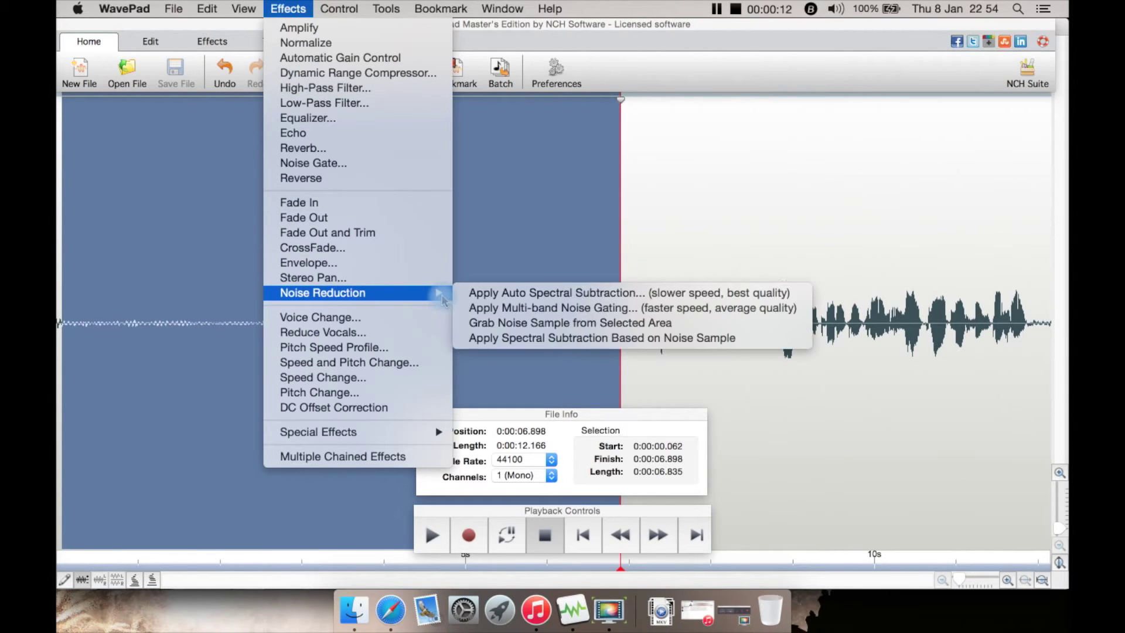
left_click(543, 328)
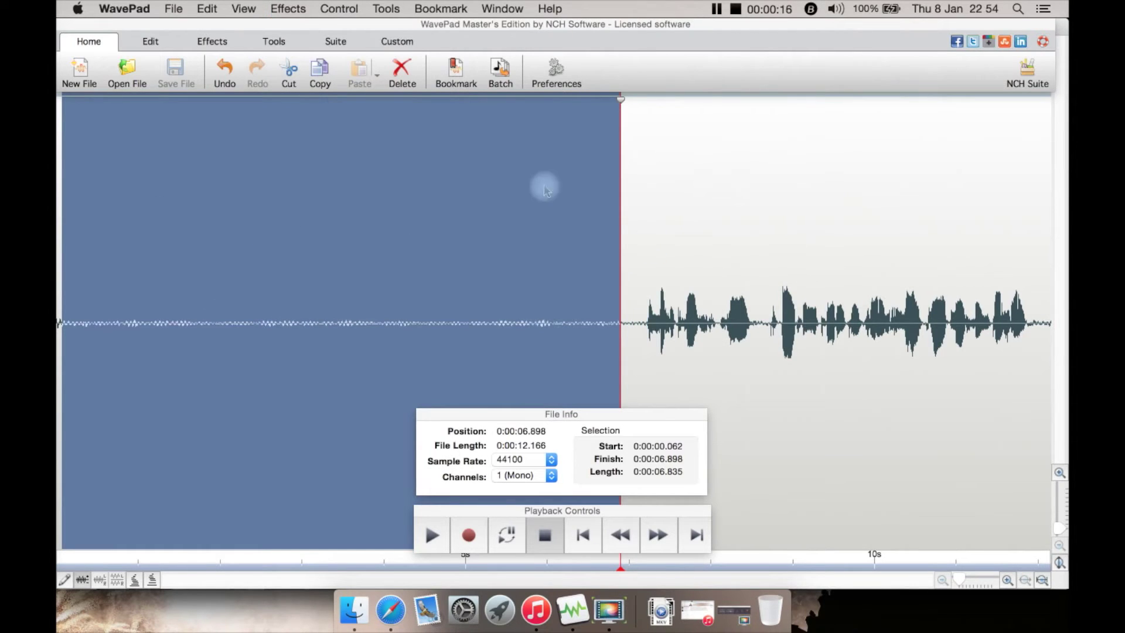
Step: Select the entire waveform and apply spectral subtraction based on the noise sample
left_click(324, 276)
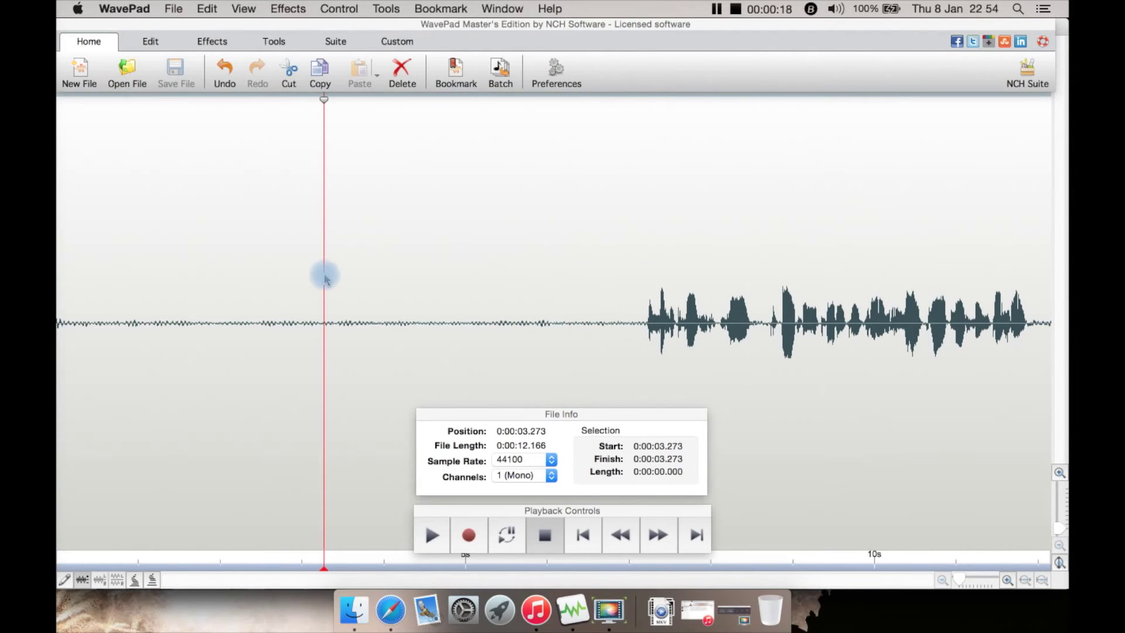
key("super+a")
left_click(288, 8)
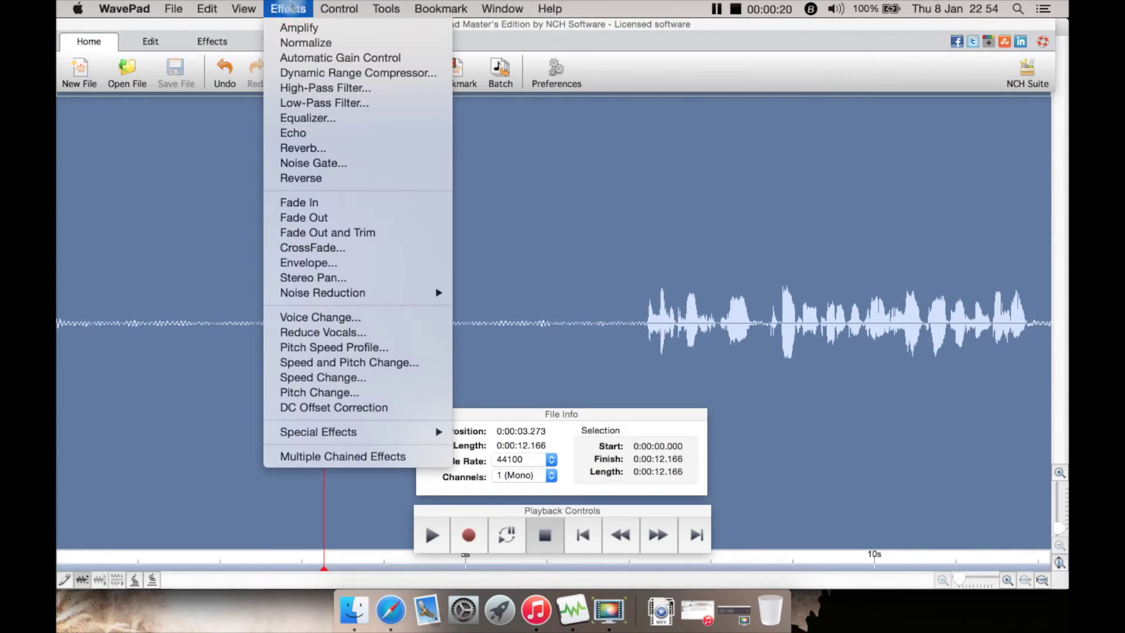
mouse_move(422, 295)
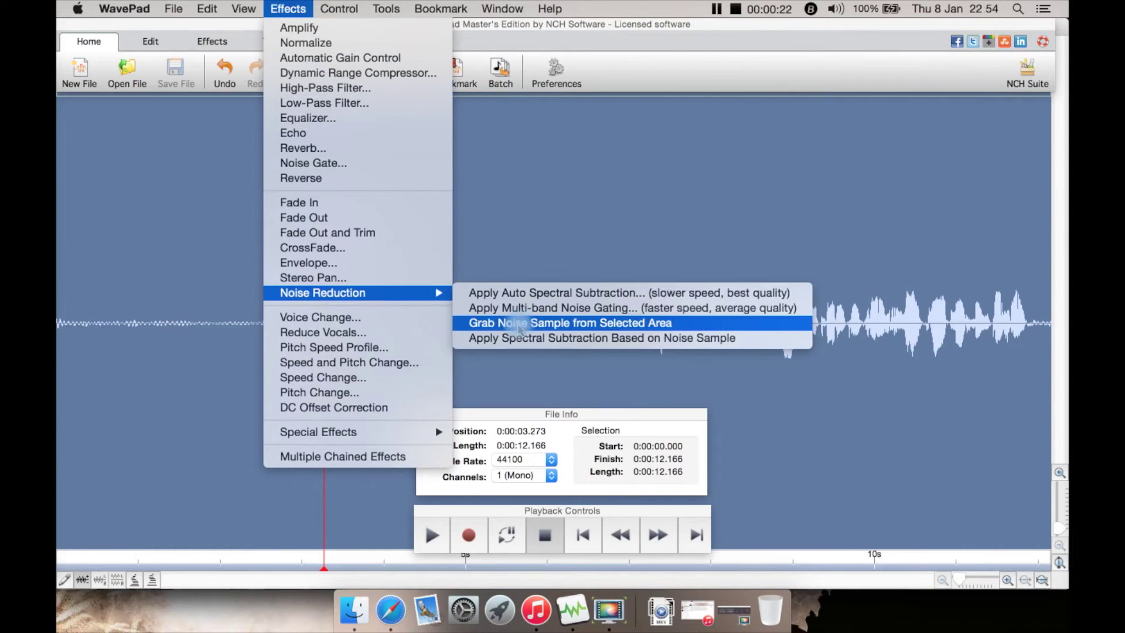
left_click(525, 338)
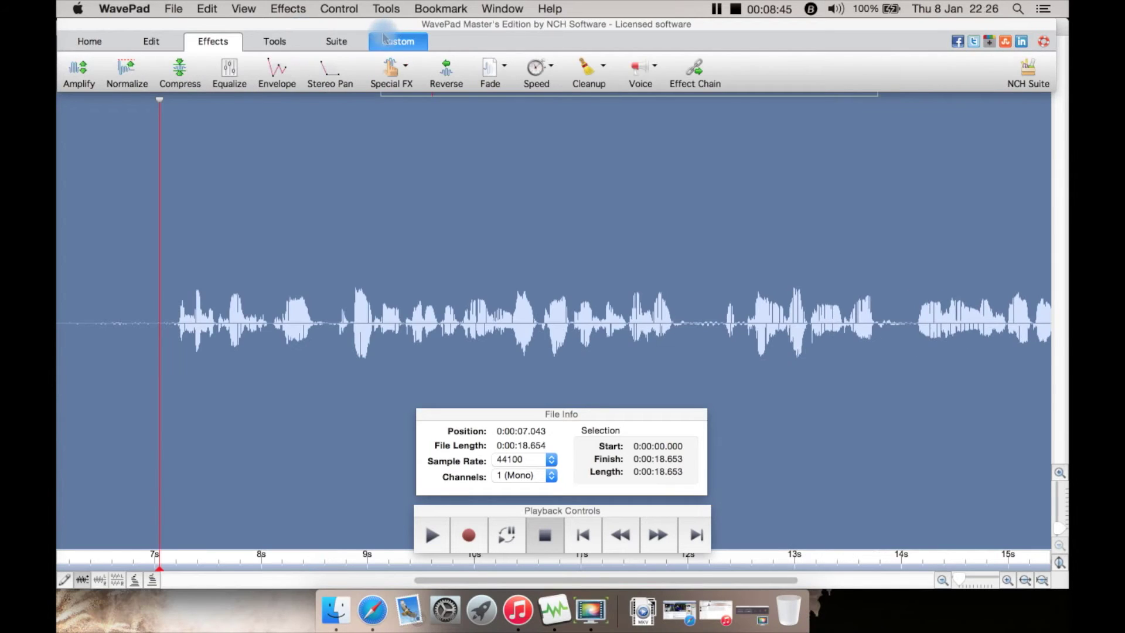
left_click(601, 74)
mouse_move(625, 91)
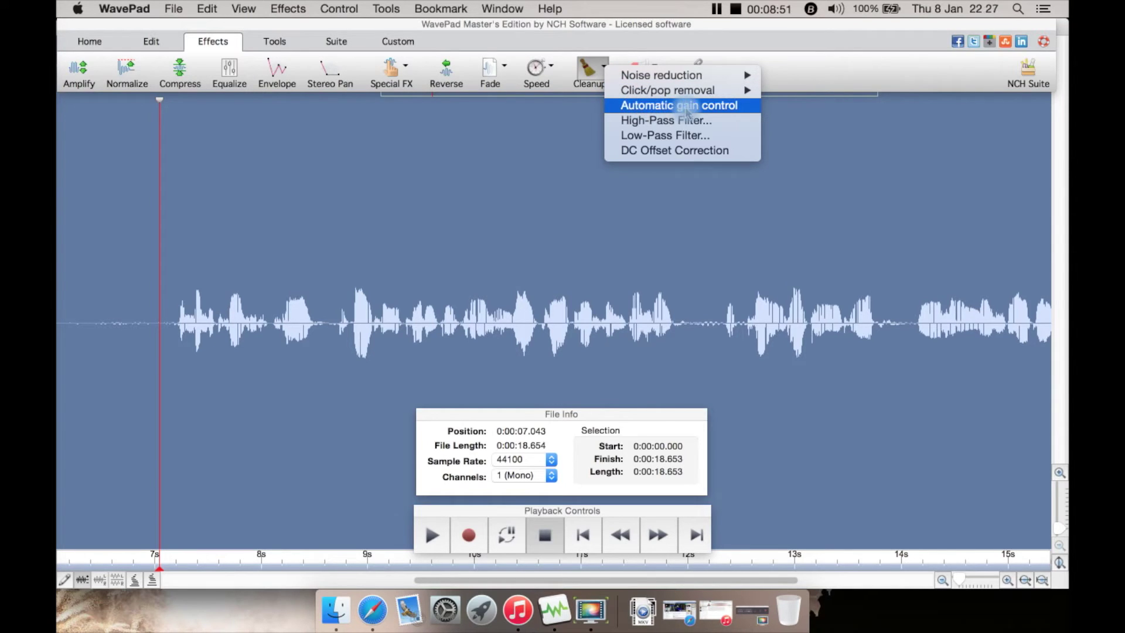
left_click(681, 135)
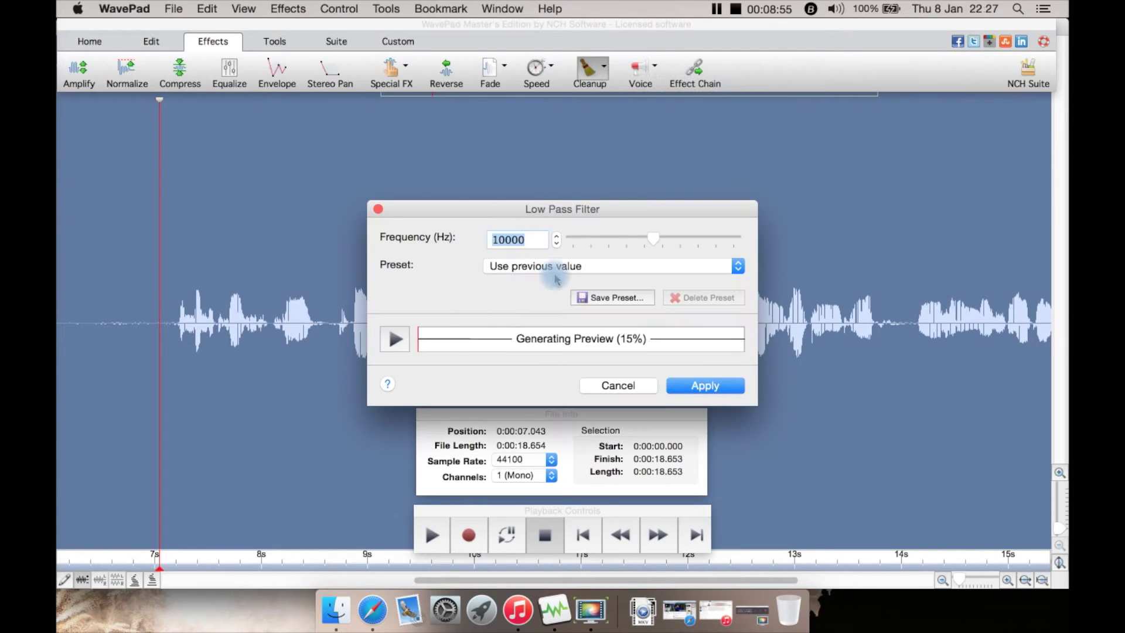
left_click(571, 265)
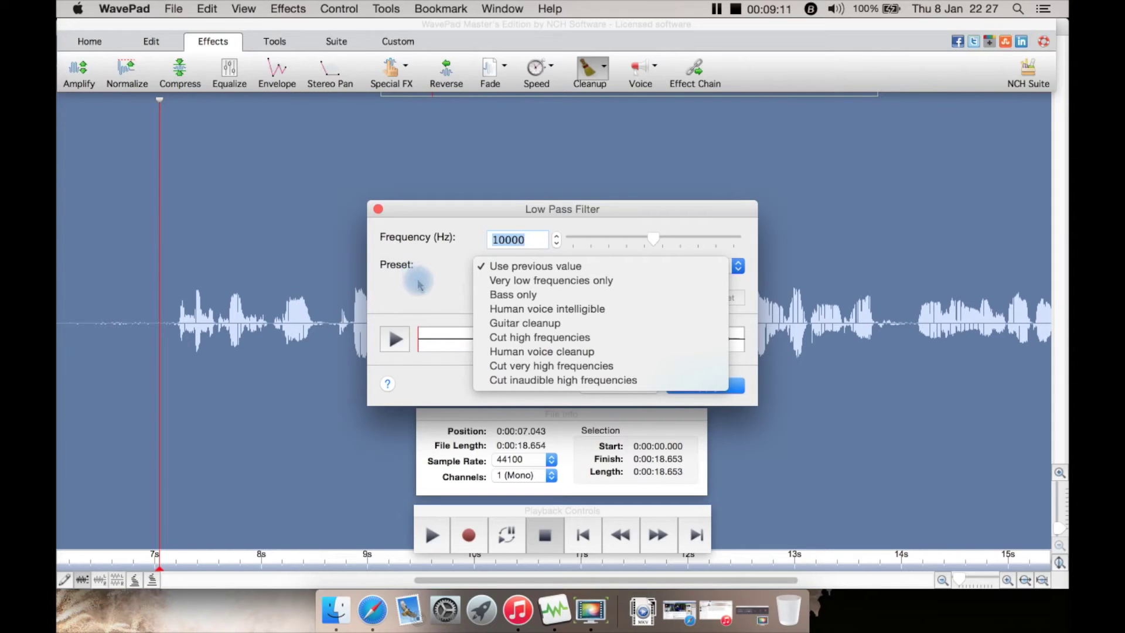
left_click(523, 308)
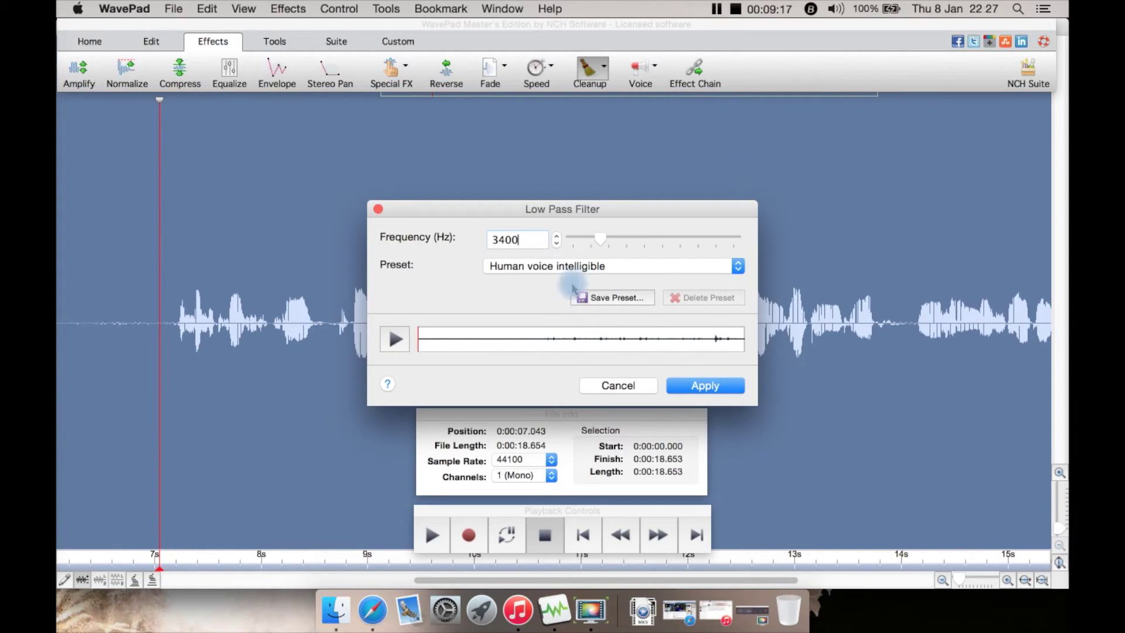
left_click(614, 387)
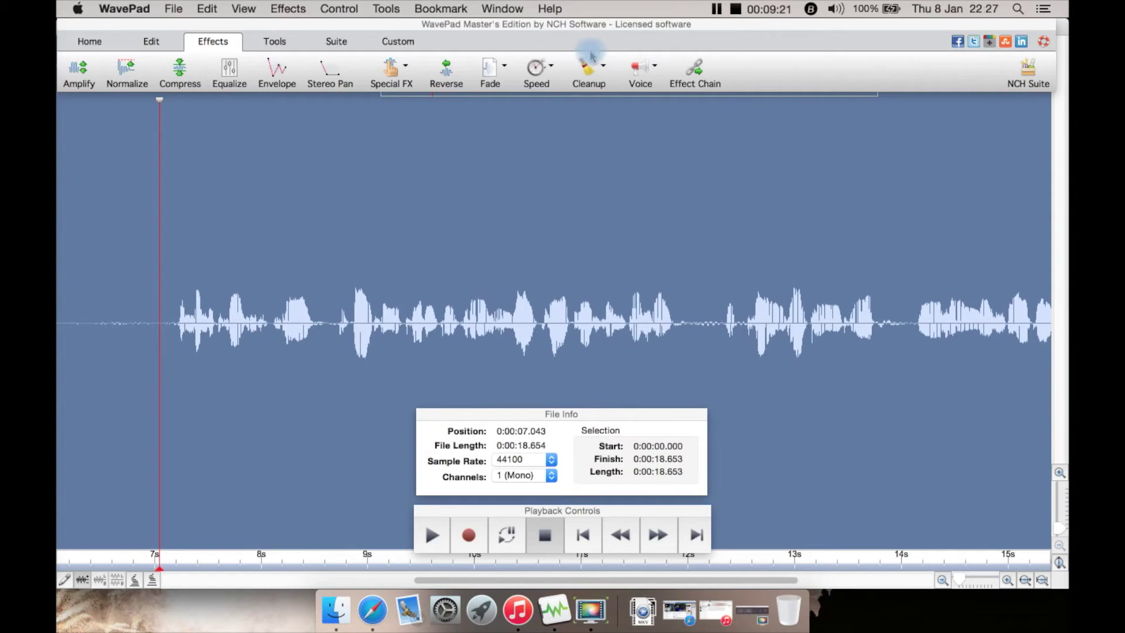
left_click(601, 67)
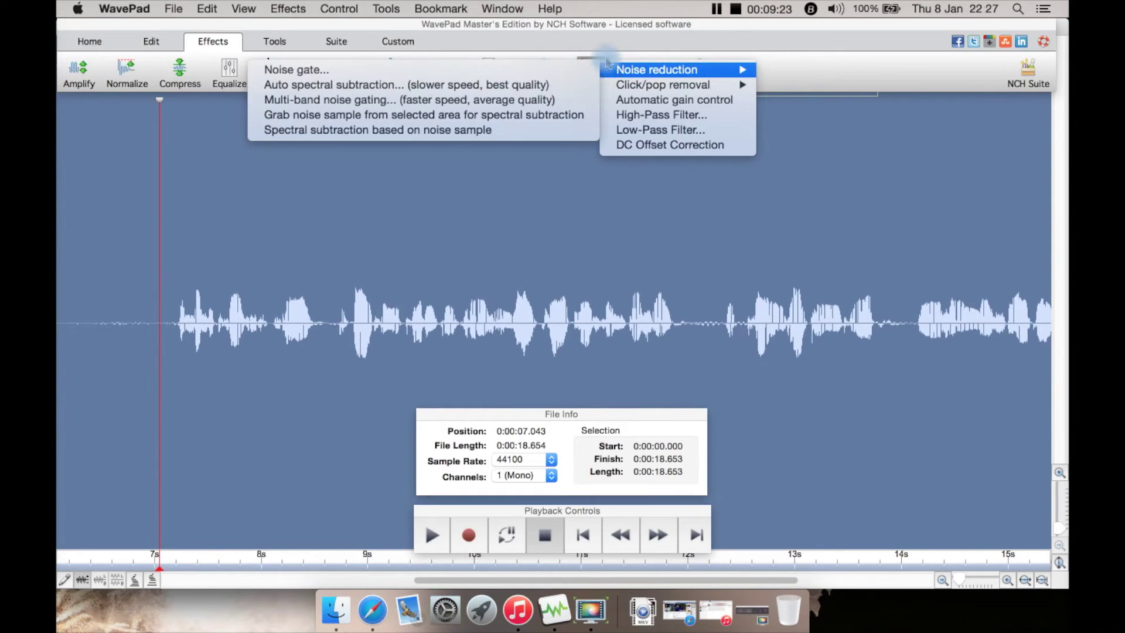
mouse_move(620, 75)
left_click(531, 69)
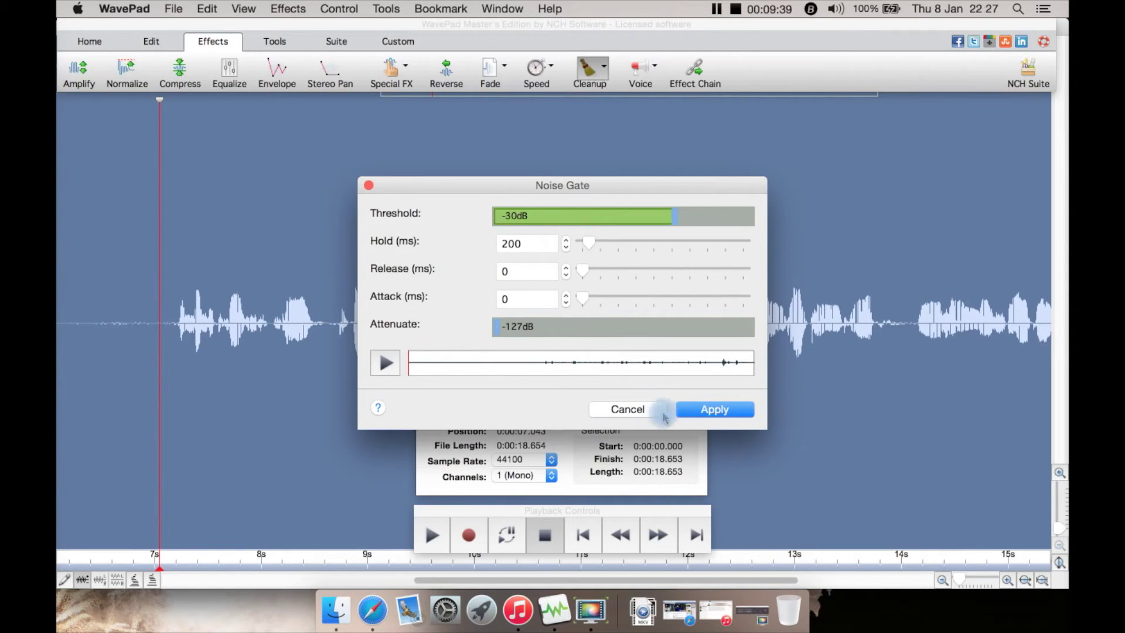
left_click(619, 410)
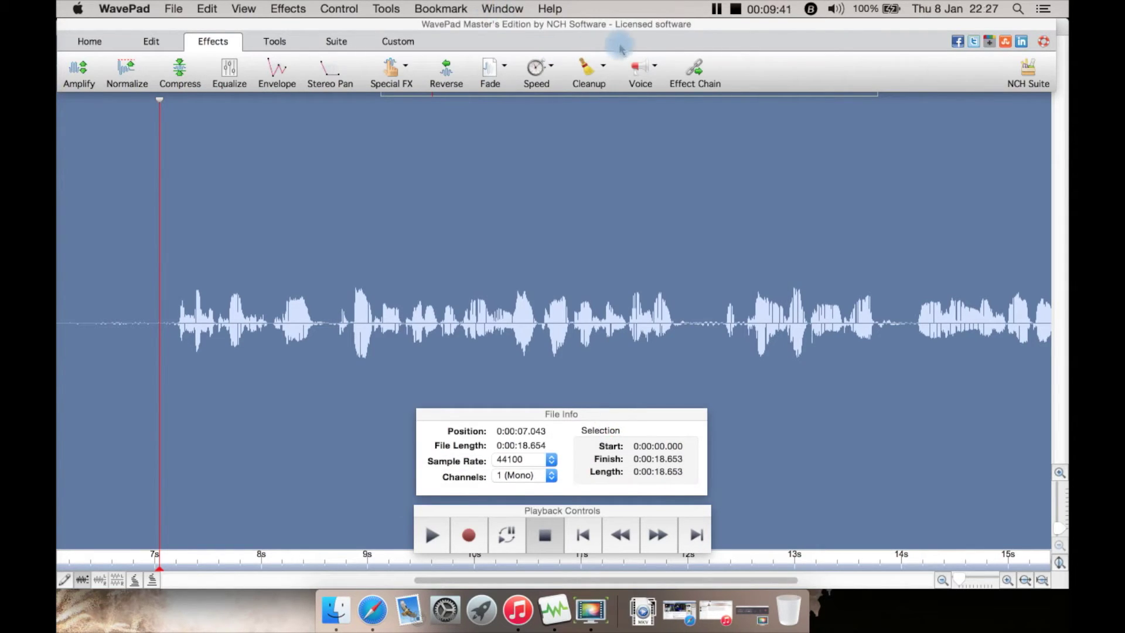
left_click(655, 68)
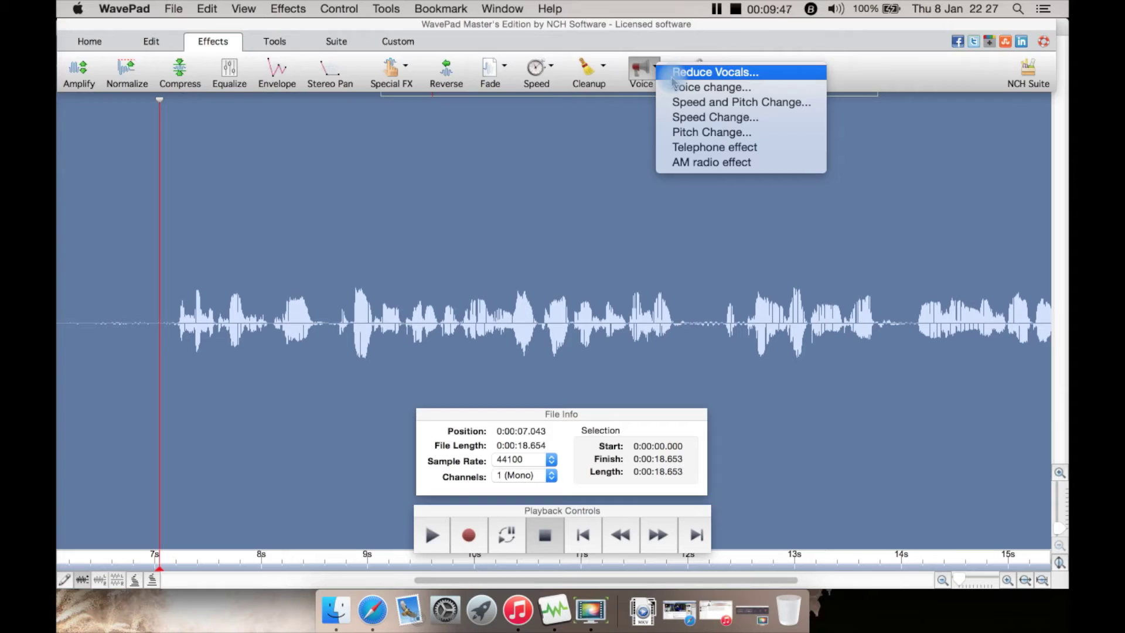
left_click(716, 91)
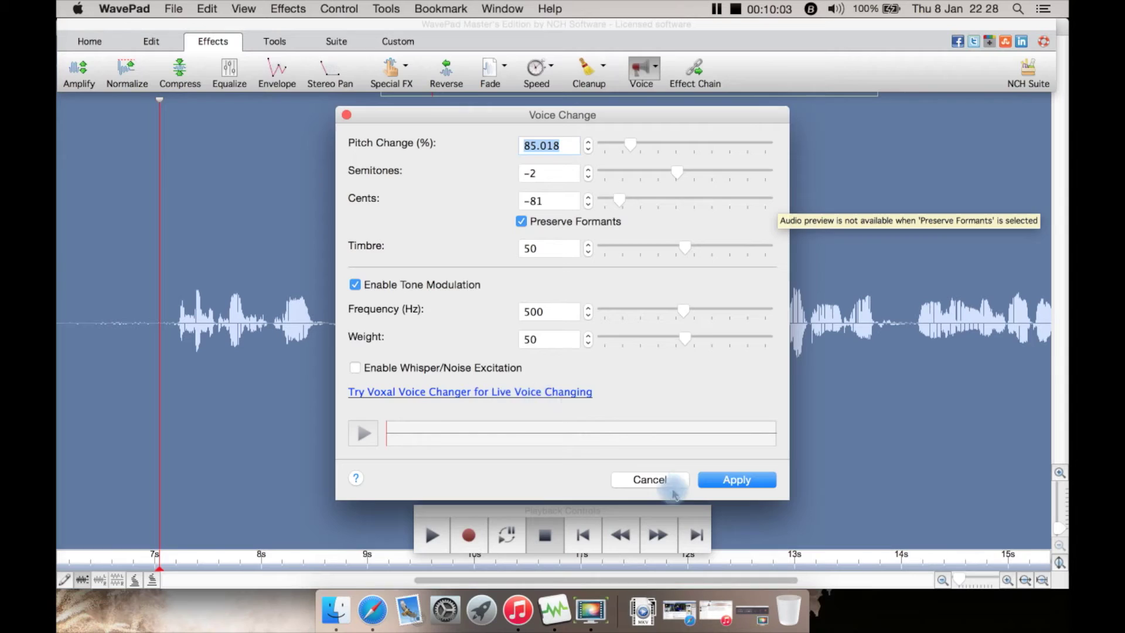
left_click(652, 478)
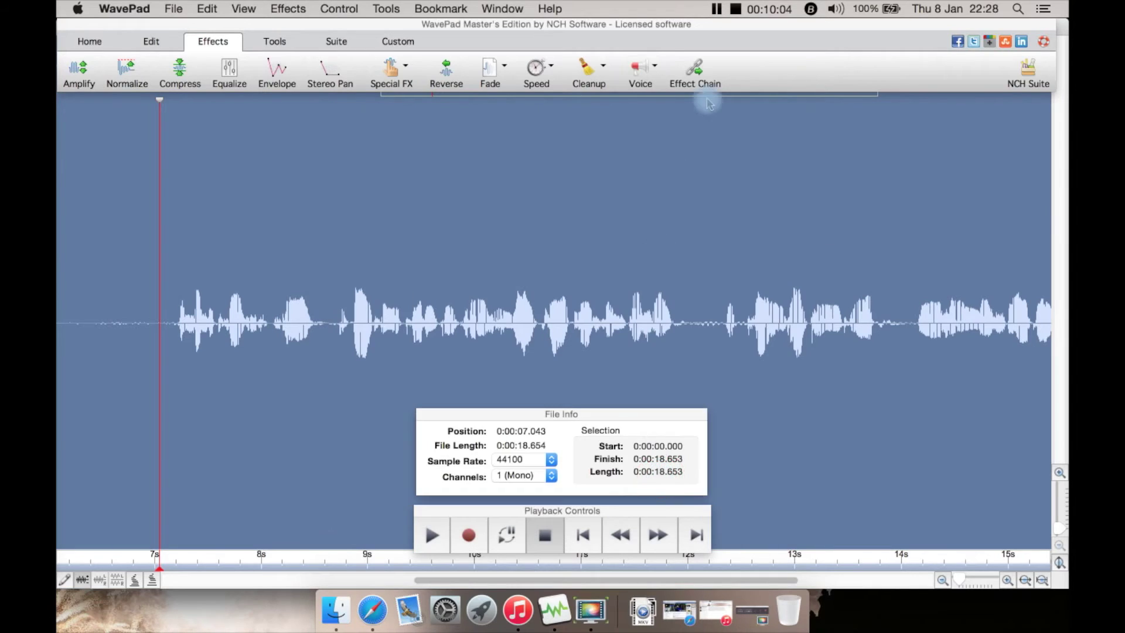
left_click(648, 74)
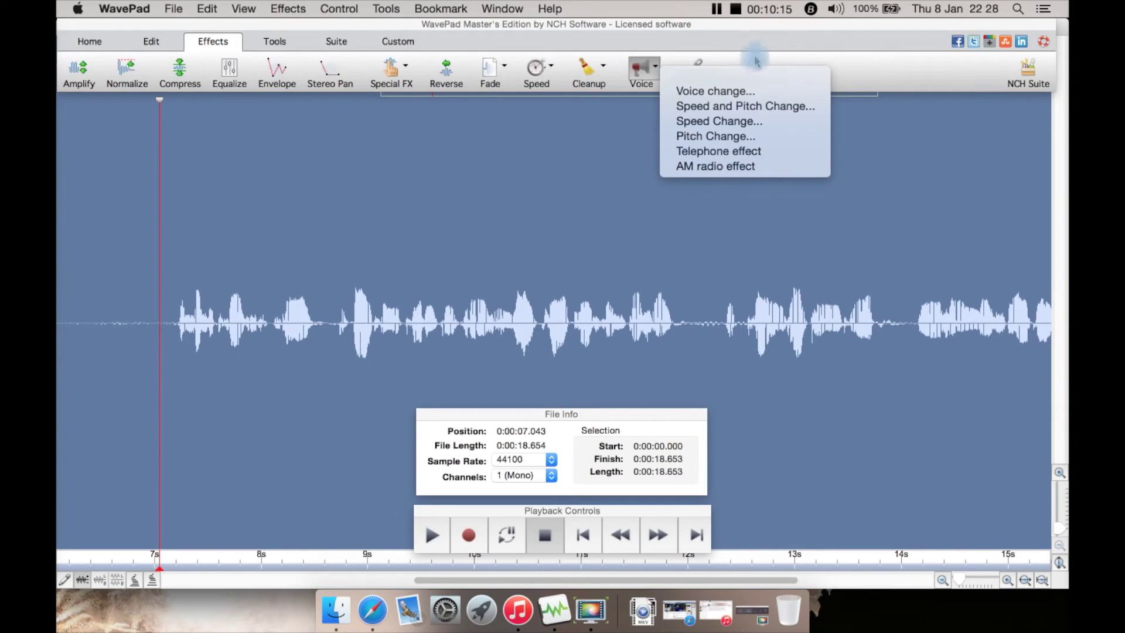
left_click(748, 40)
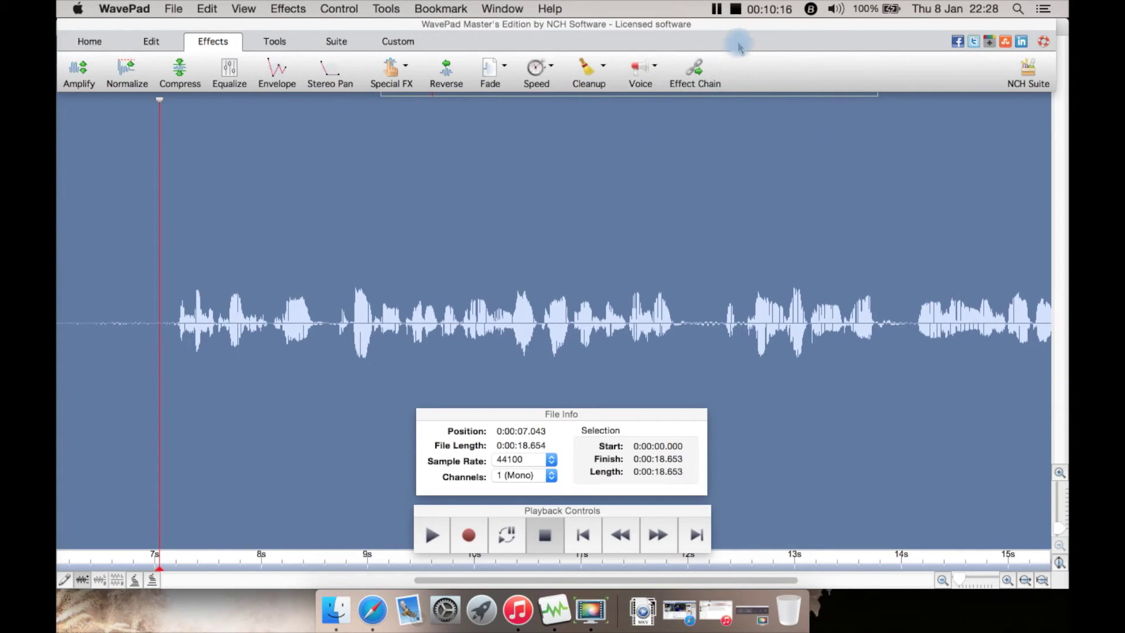
Step: Open Effect Chain's Apply Multiple Effects window and move it higher on screen
left_click(705, 75)
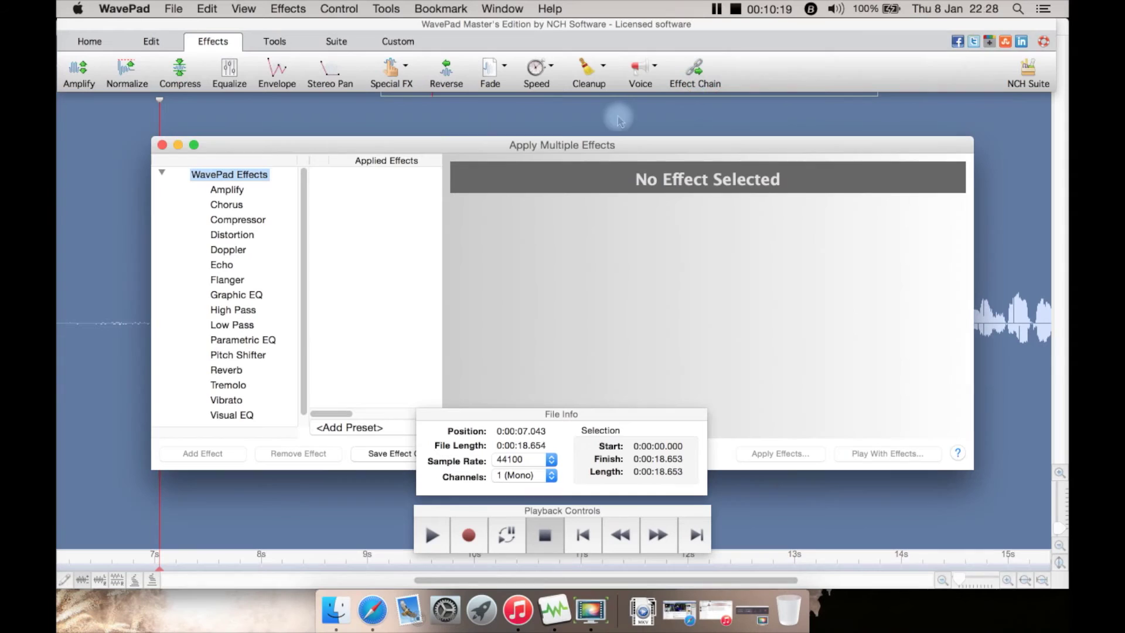
left_click_drag(602, 147, 588, 94)
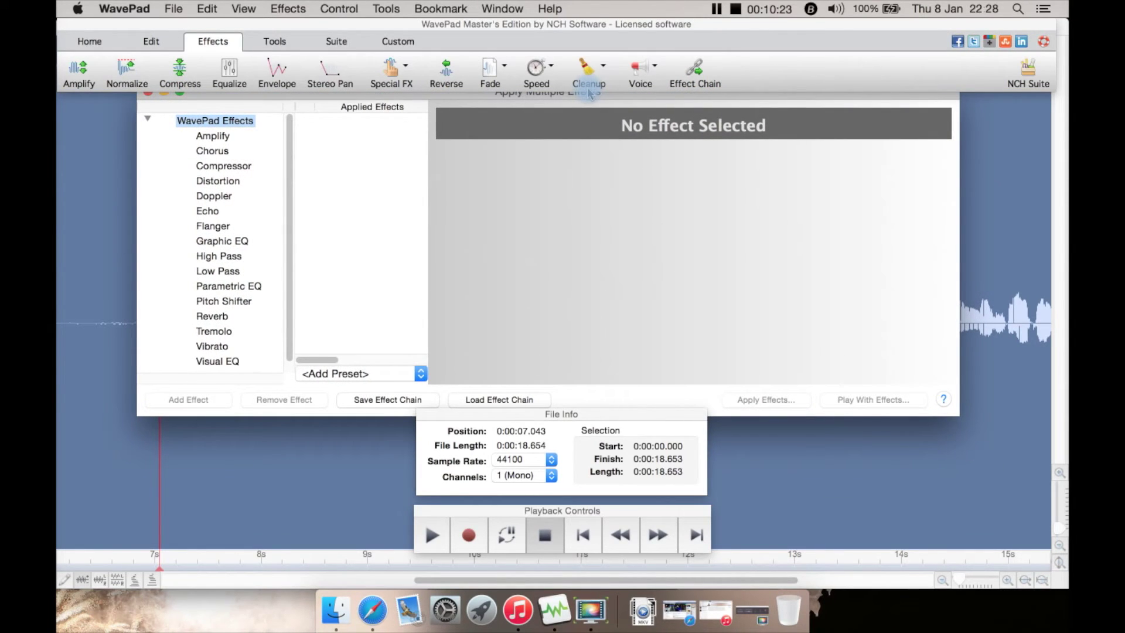
left_click(352, 144)
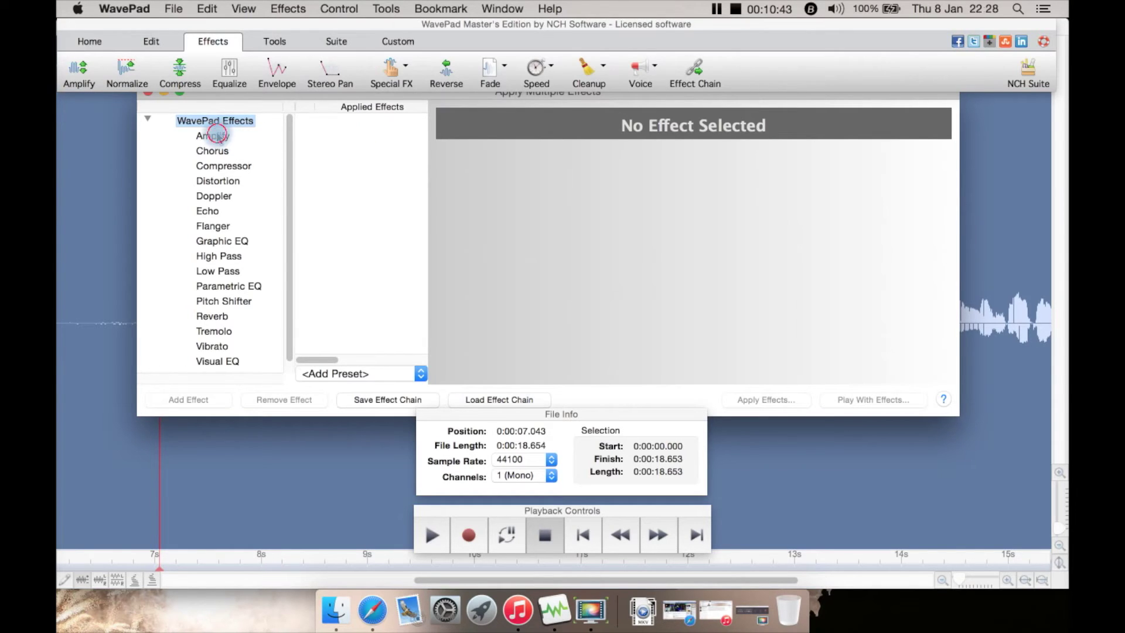
Step: Add Amplify to the chain with the Half Volume preset
left_click(212, 135)
left_click(188, 399)
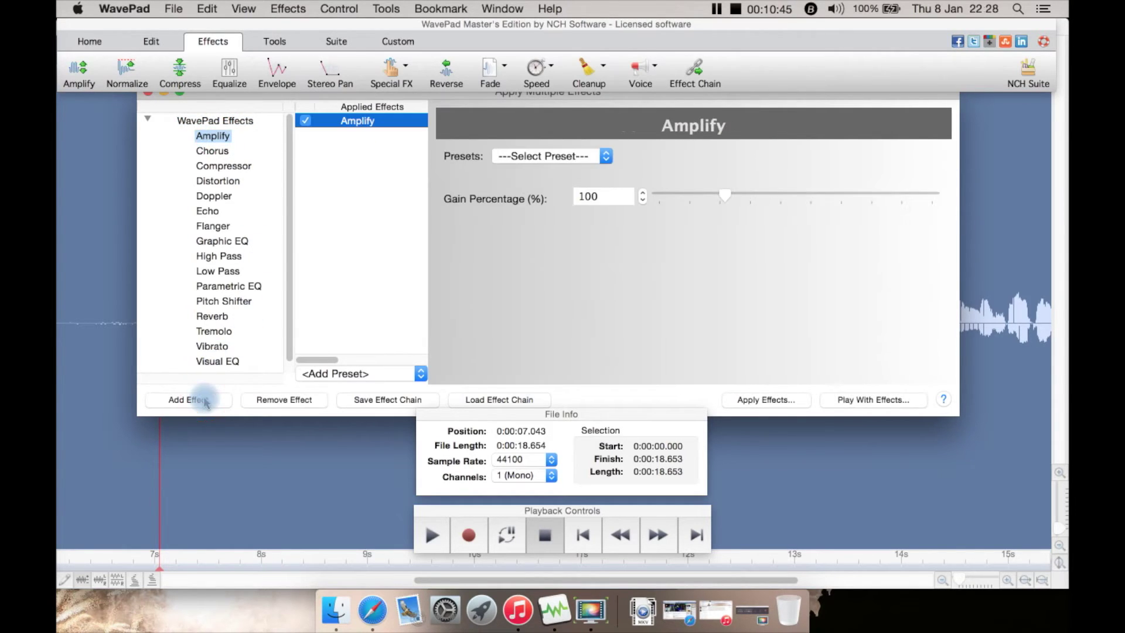
left_click(591, 159)
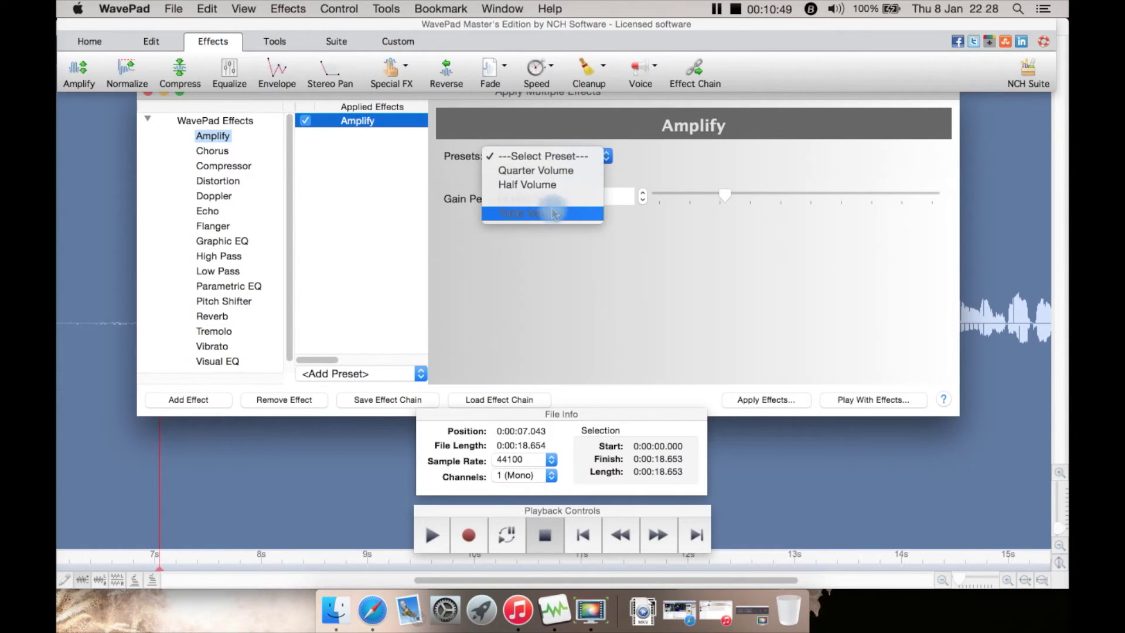
left_click(527, 185)
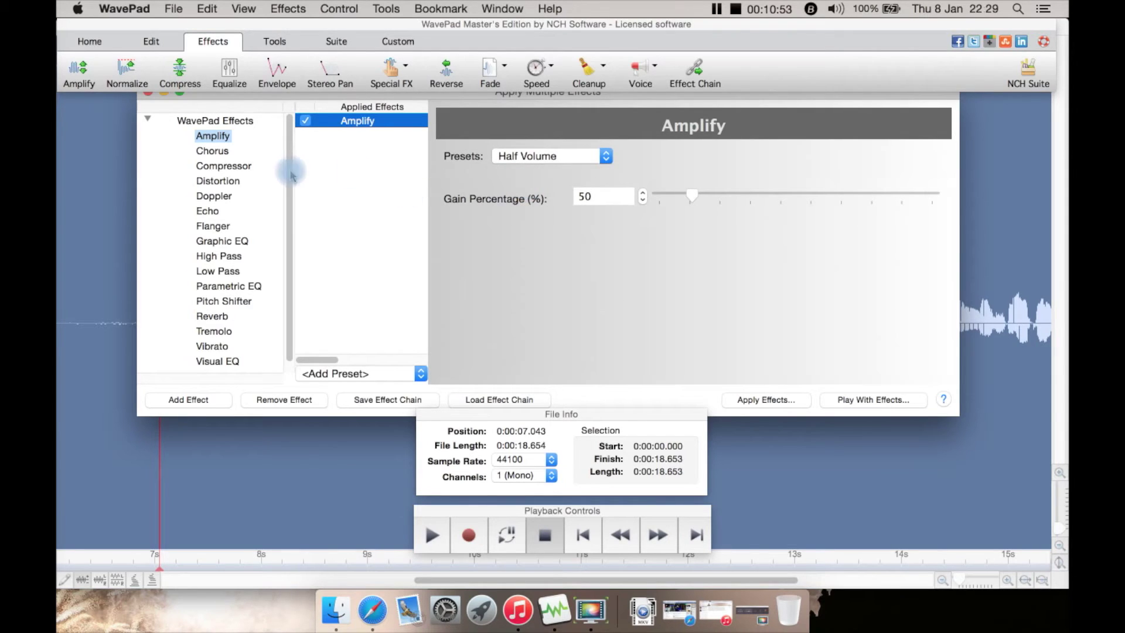
Step: Add Compressor to the chain and browse its presets
left_click(232, 166)
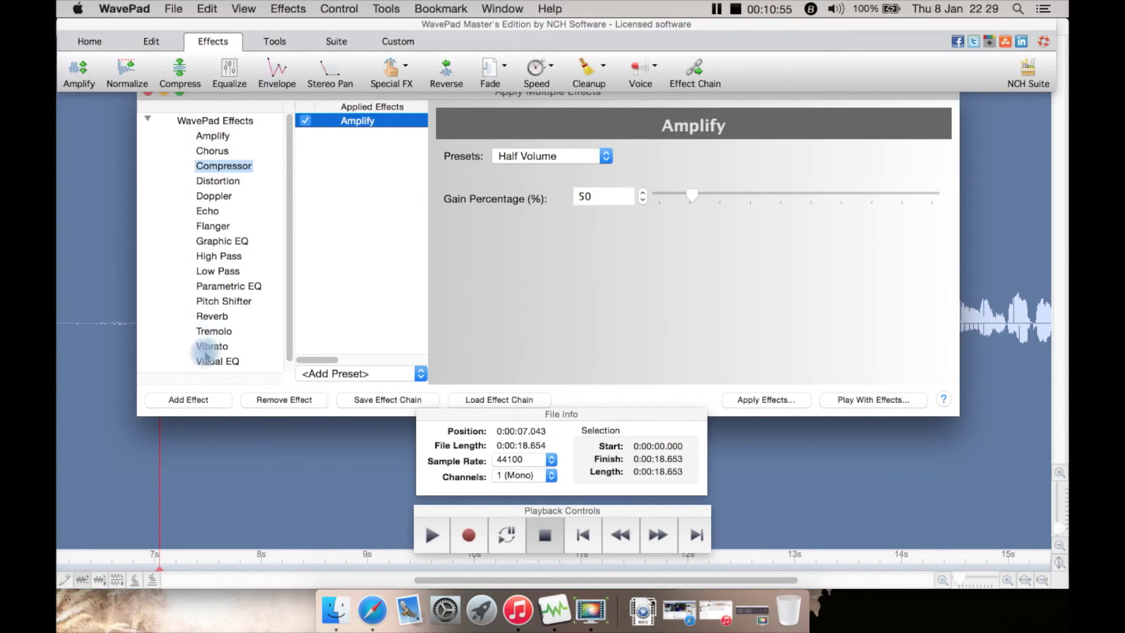
left_click(192, 399)
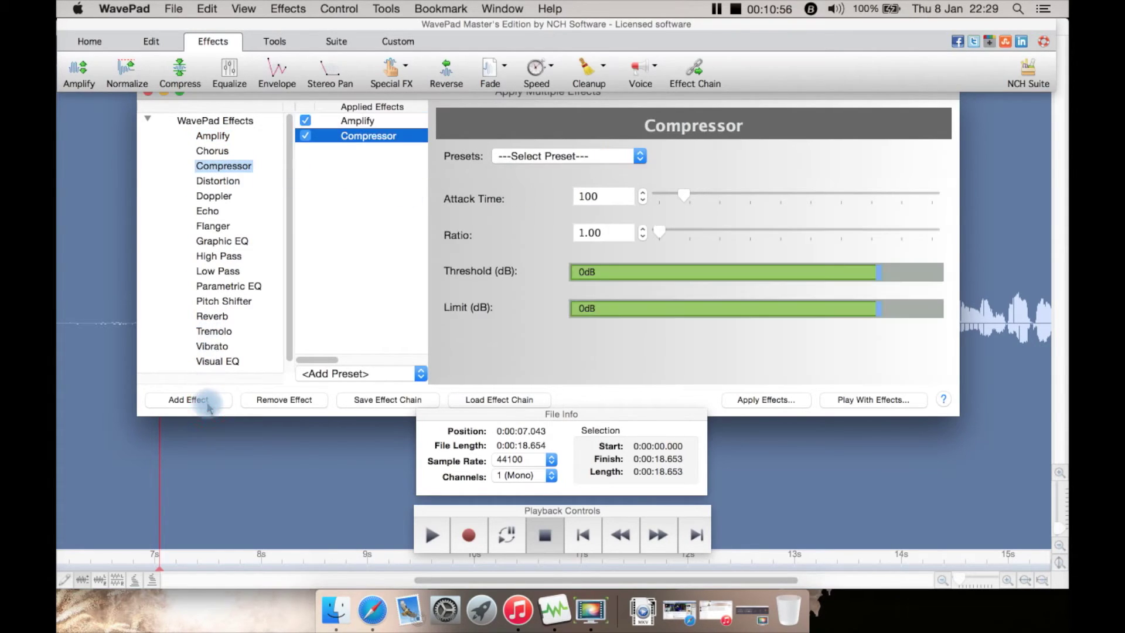
left_click(563, 157)
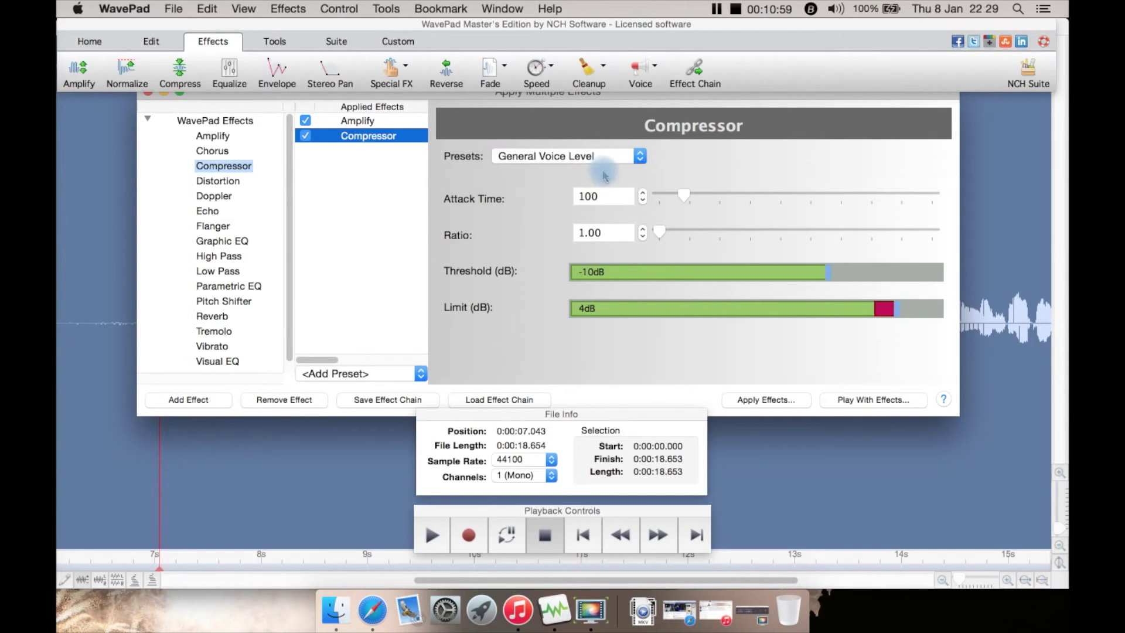
scroll(226, 243, "down", 2)
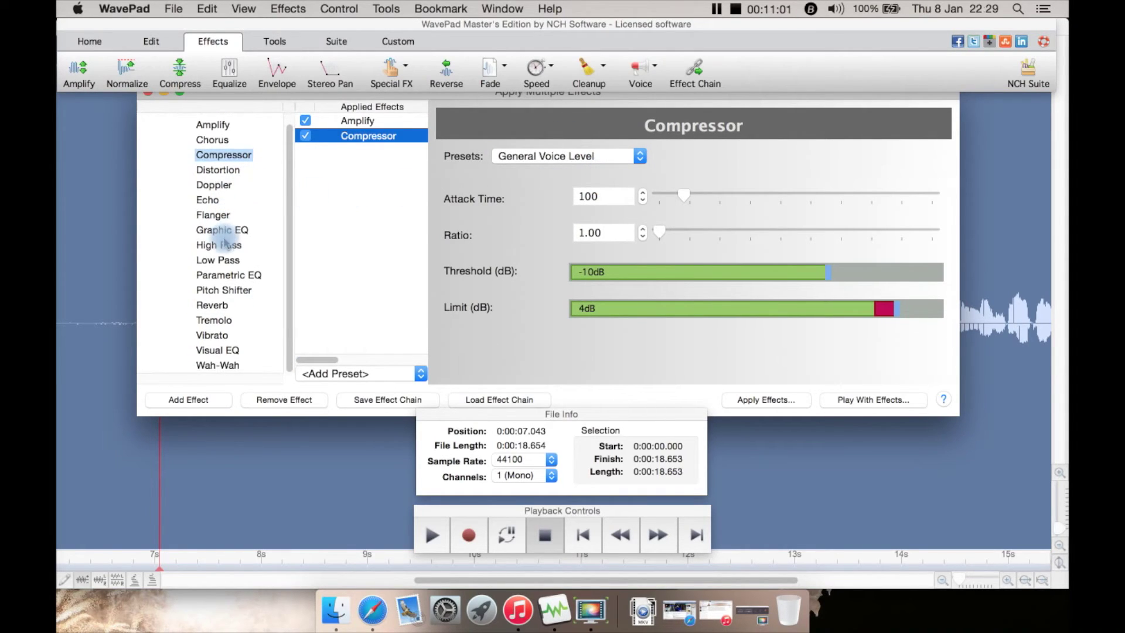
scroll(230, 287, "up", 1)
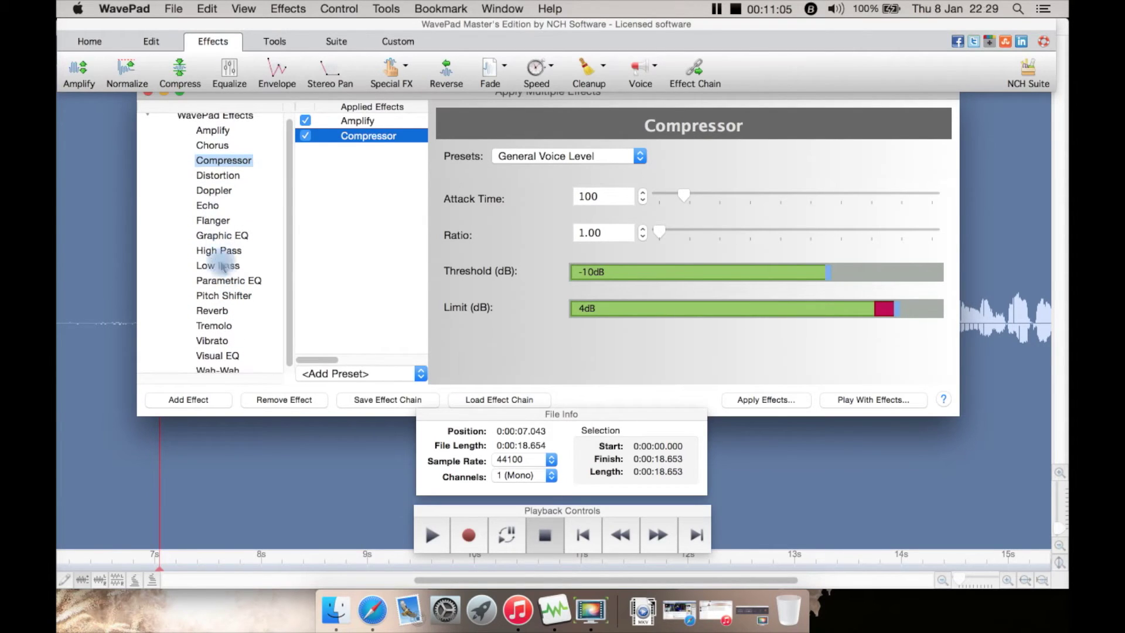
scroll(228, 310, "down", 1)
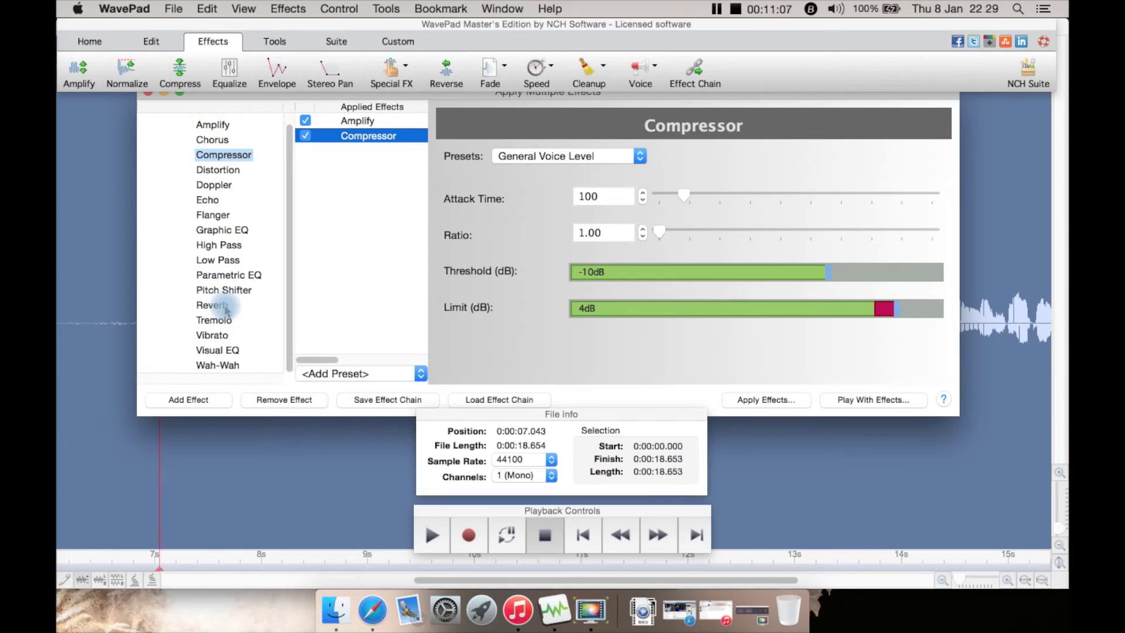
Step: Add Low Pass to the chain and browse the <Add Preset> list without choosing
left_click(218, 262)
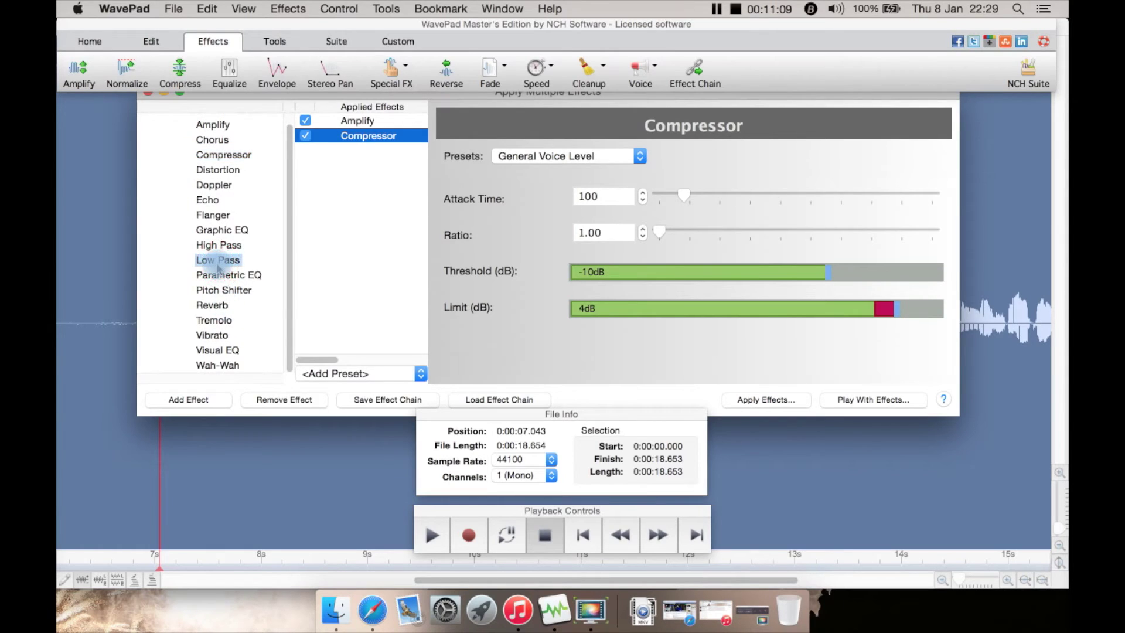
left_click(193, 398)
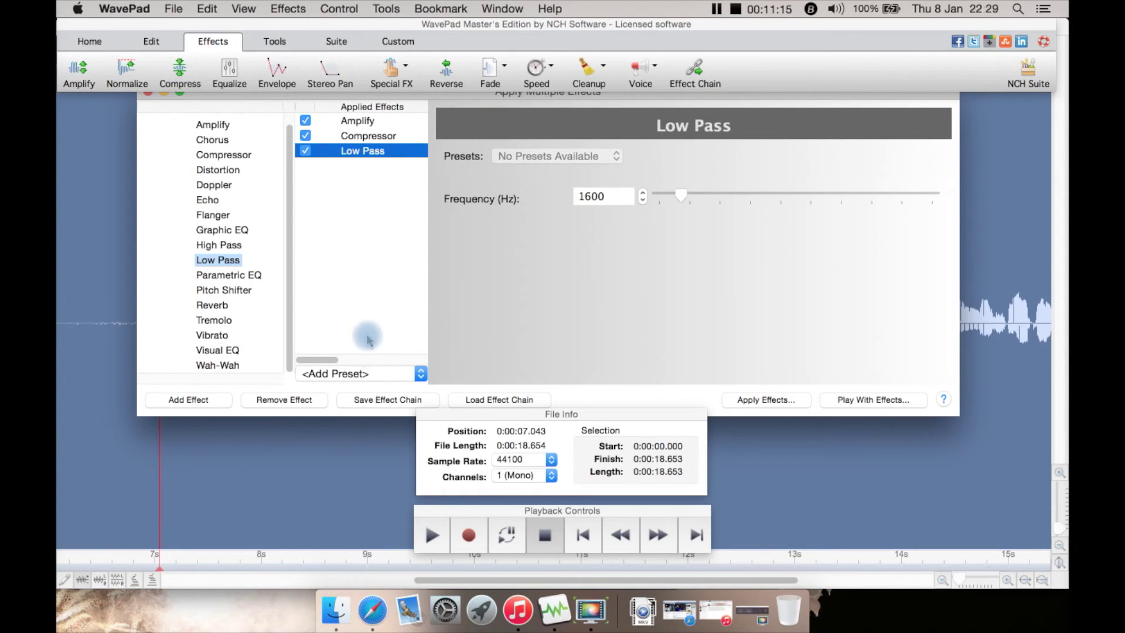
left_click(379, 378)
mouse_move(381, 597)
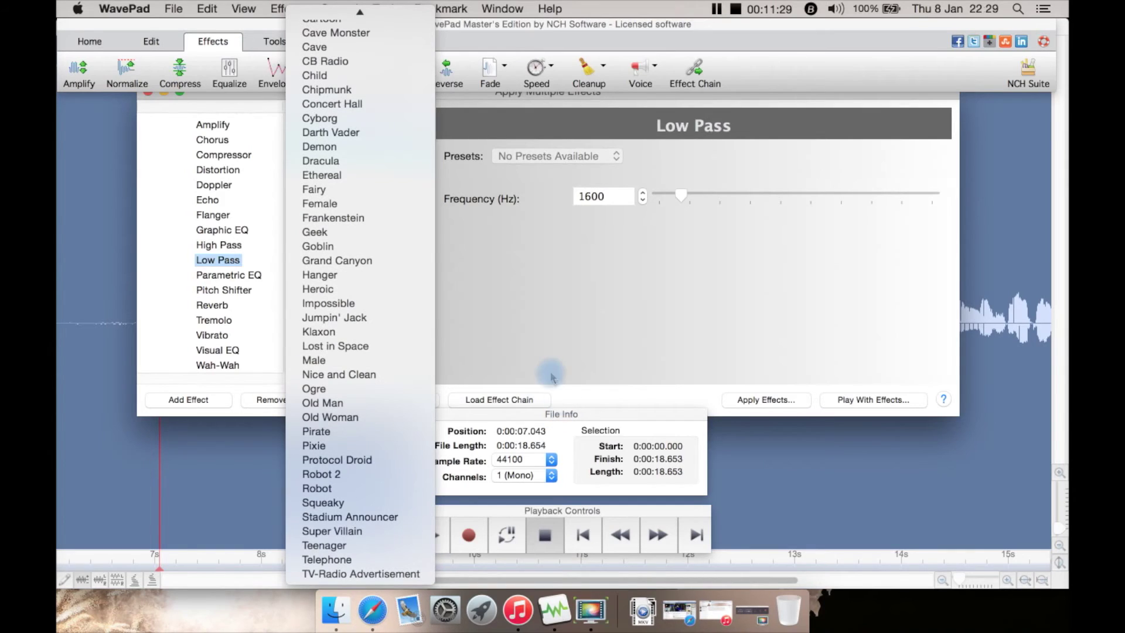
left_click(524, 339)
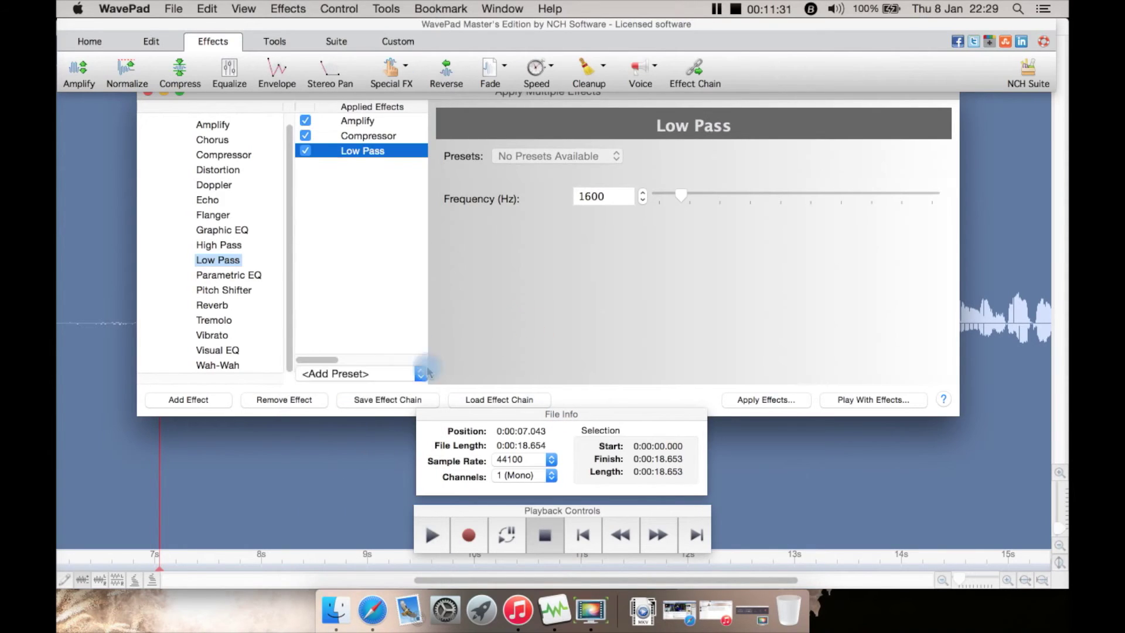
Step: Try Play With Effects, collapse and re-expand the WavePad Effects tree, then close Apply Multiple Effects
left_click(870, 405)
left_click(833, 357)
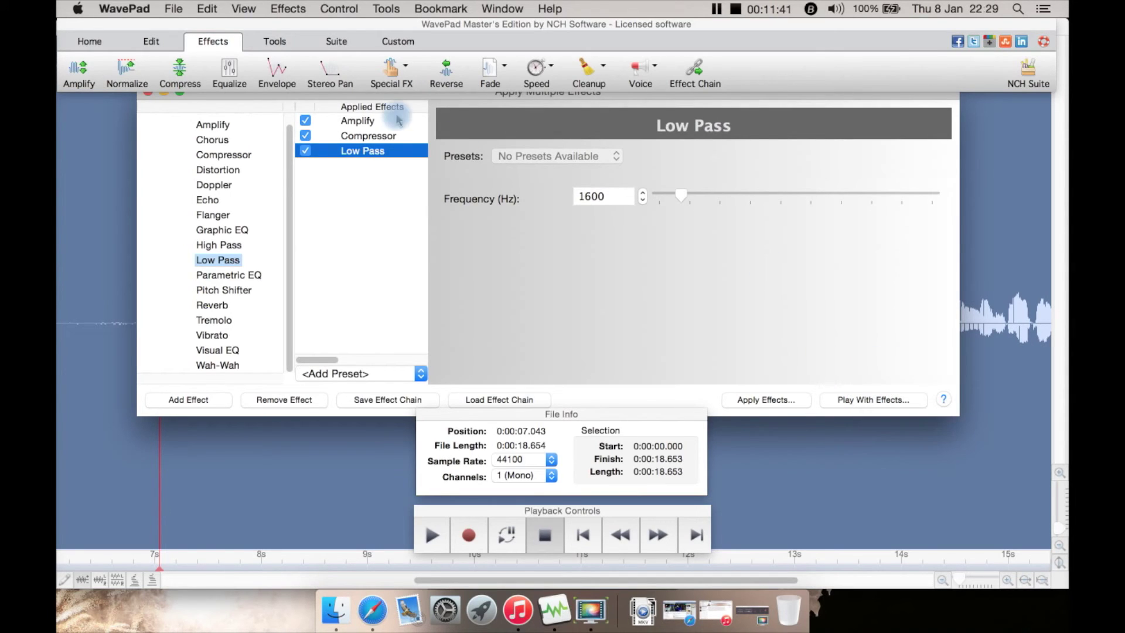
scroll(253, 245, "up", 1)
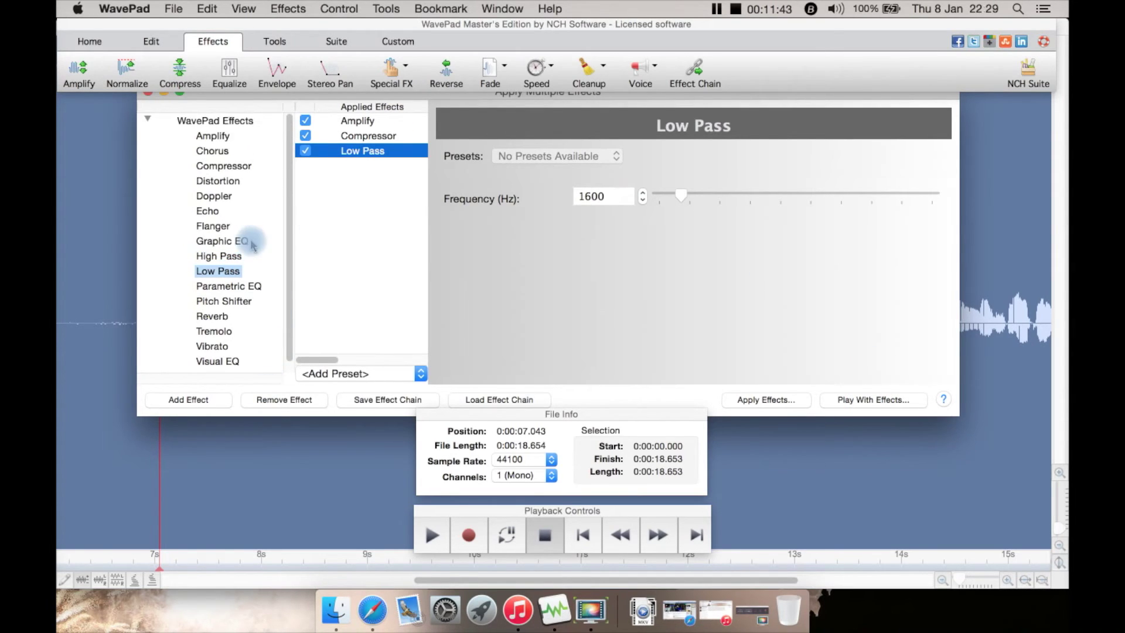
left_click(148, 120)
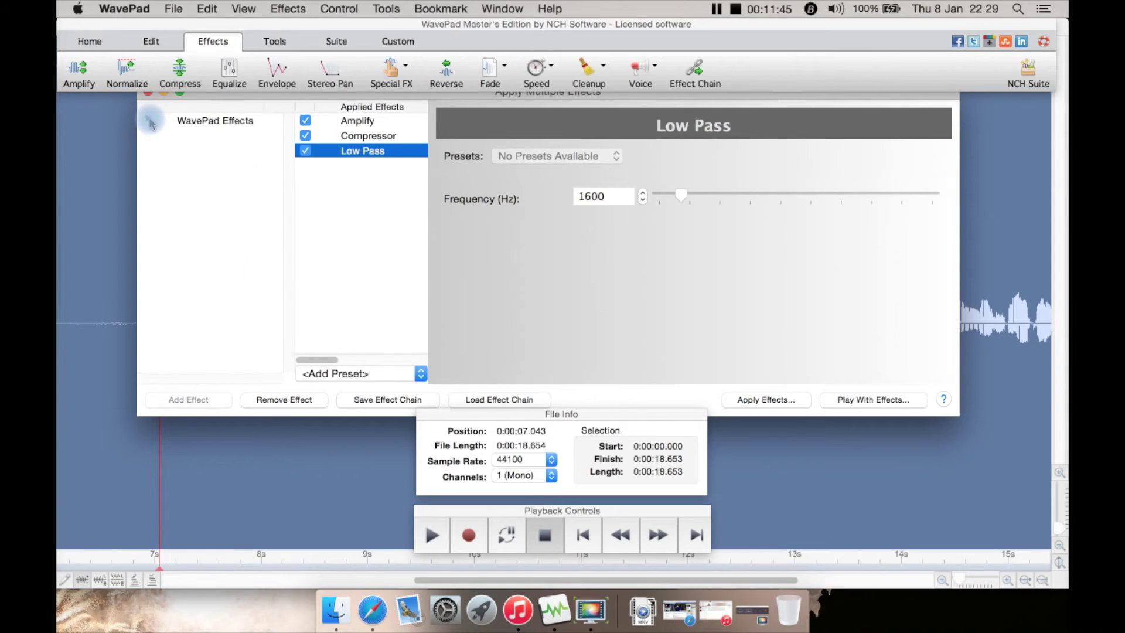
left_click(148, 120)
scroll(253, 258, "down", 1)
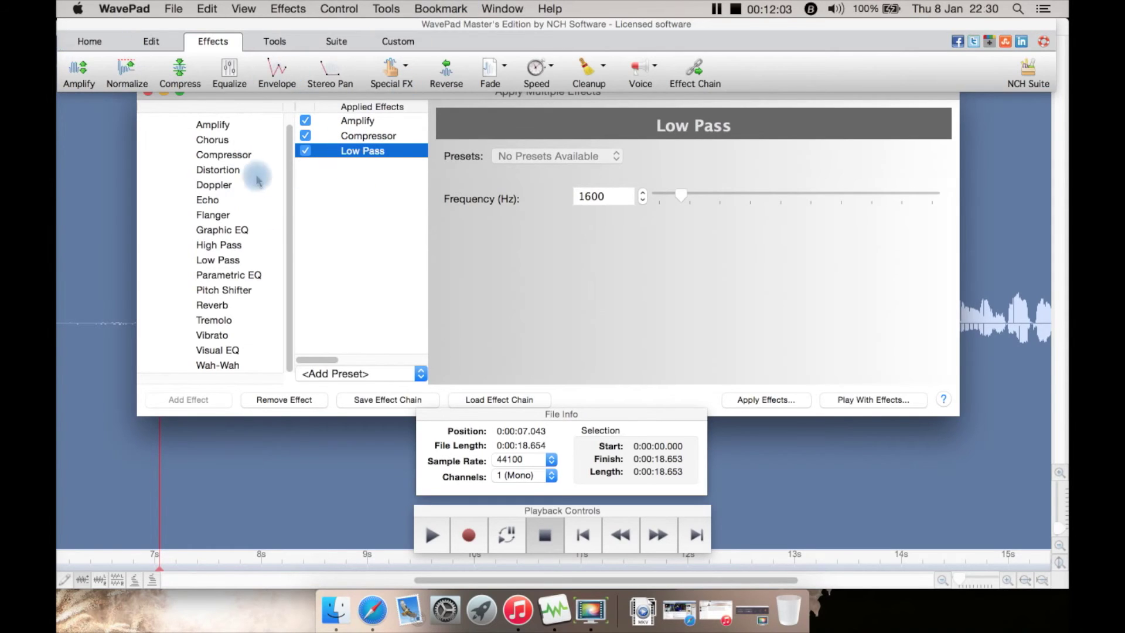
scroll(269, 143, "up", 1)
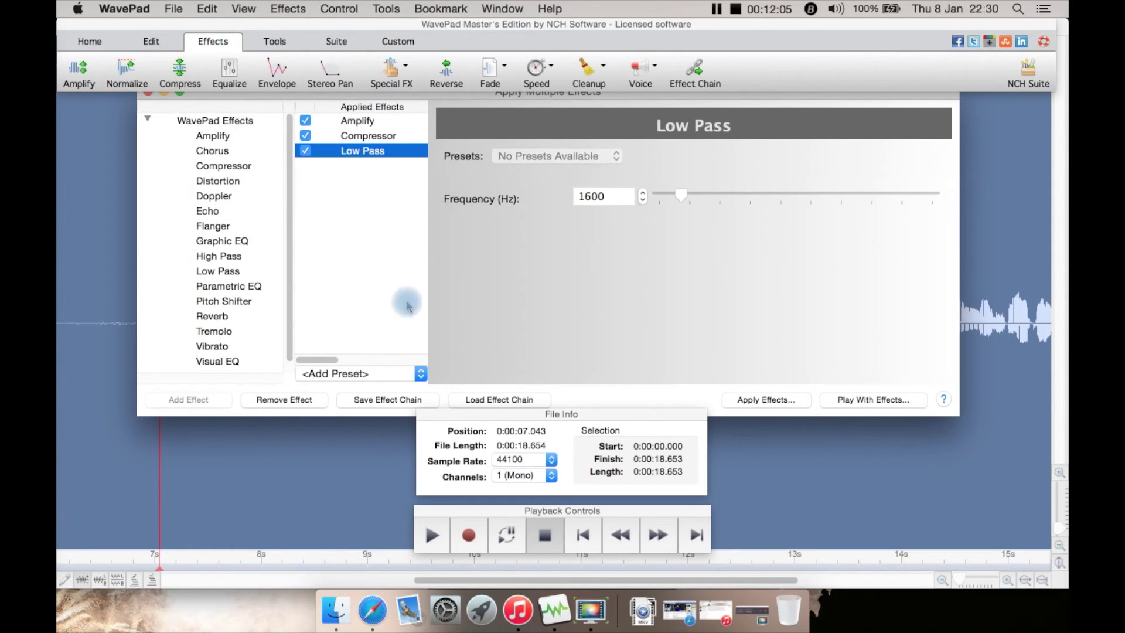
left_click(149, 94)
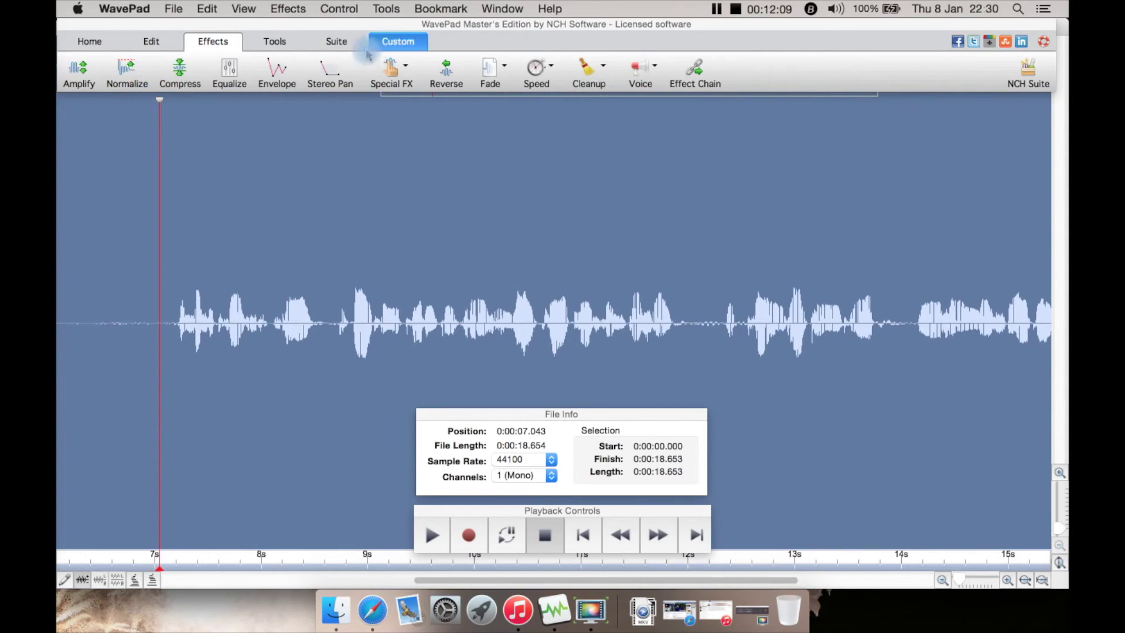
Step: Open the NCH Sound Library from the Tools tab
left_click(267, 52)
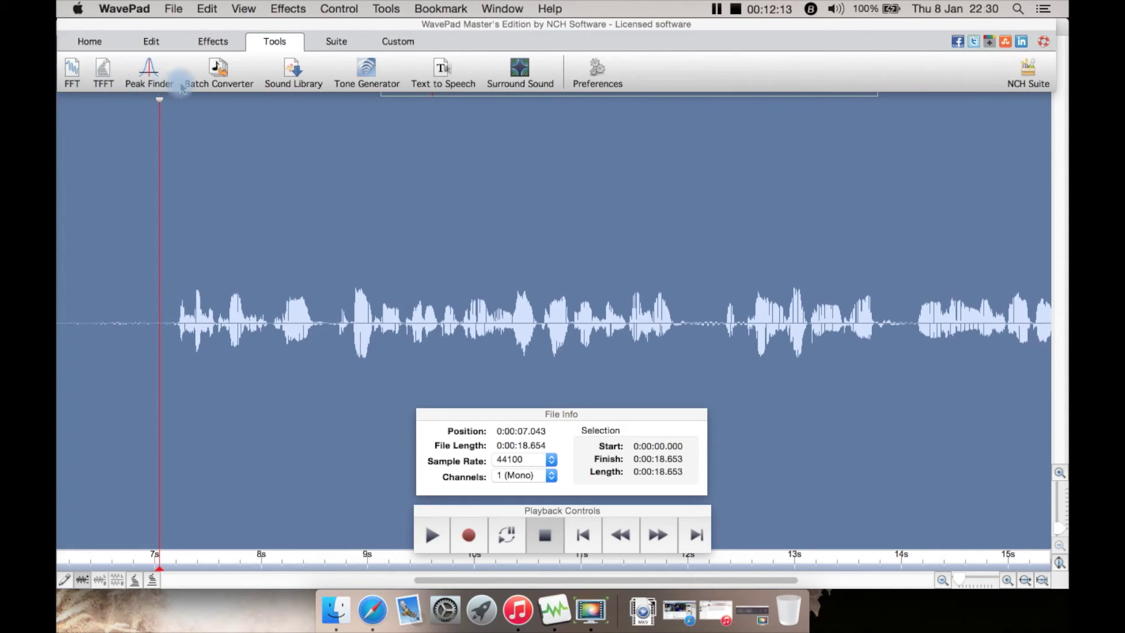
left_click(300, 82)
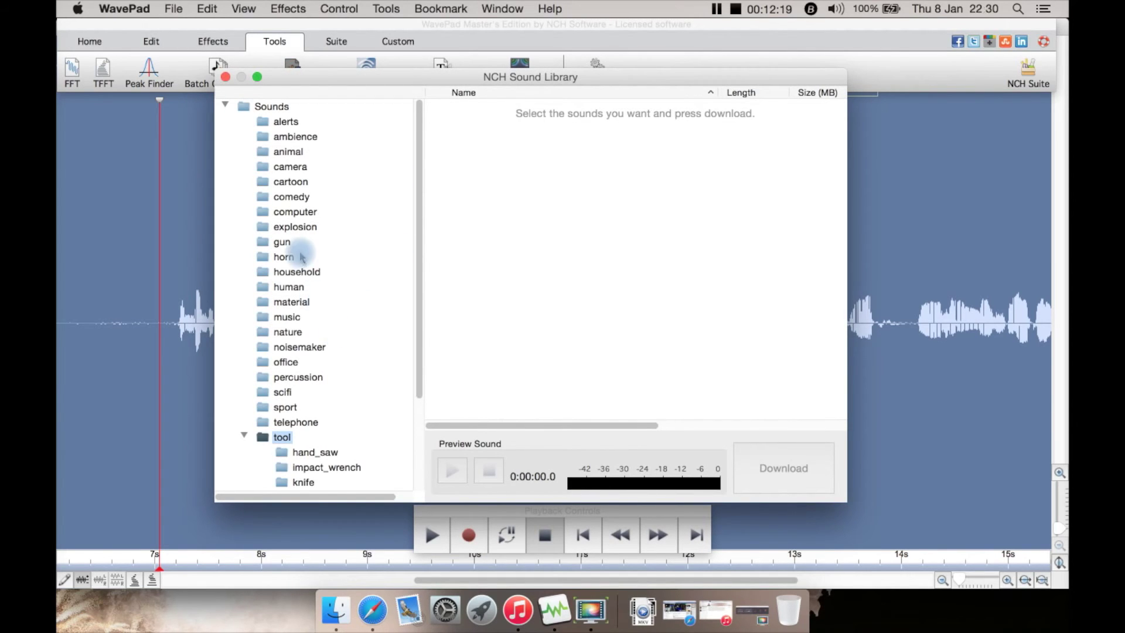
Step: In the sound library, select explosion fireworks2 in the explosion folder, then open music > blues
left_click(296, 226)
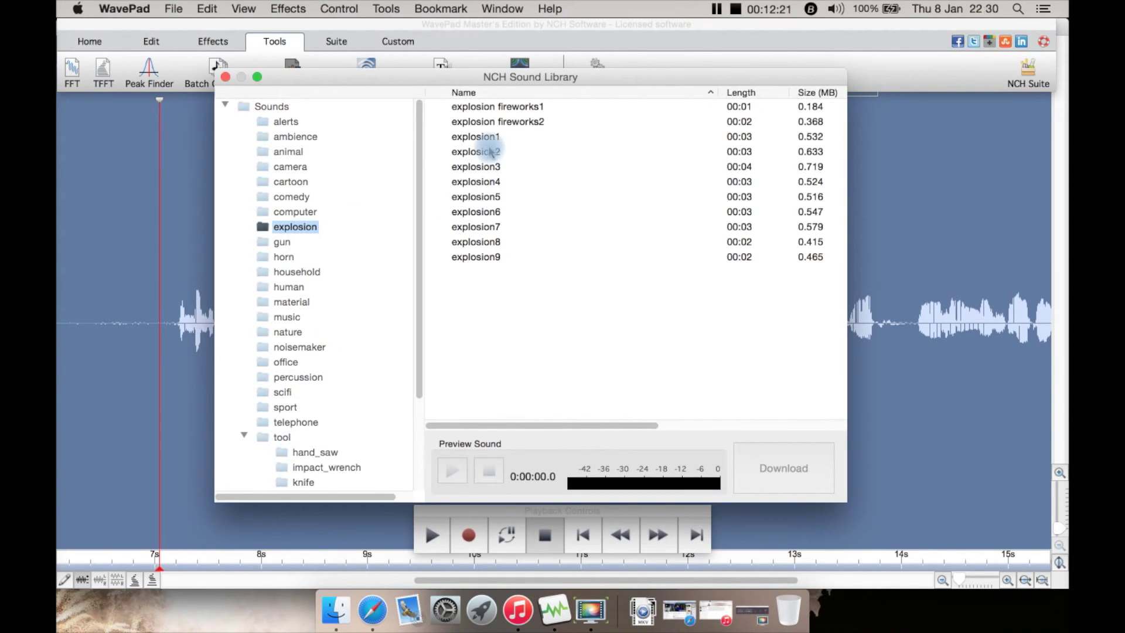
left_click(487, 121)
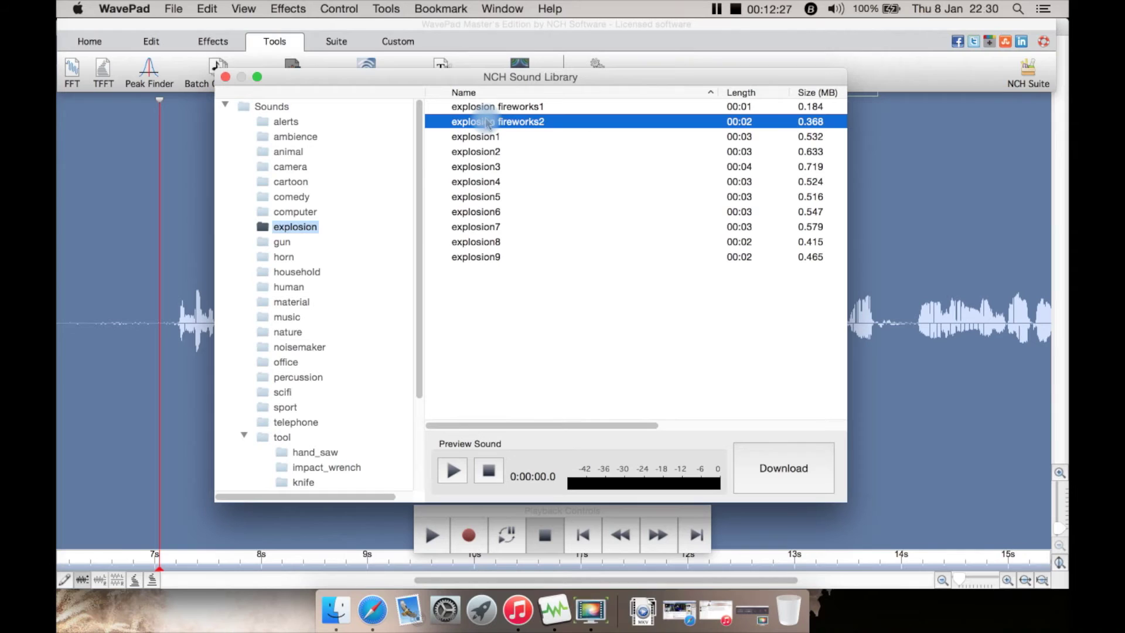
left_click(288, 317)
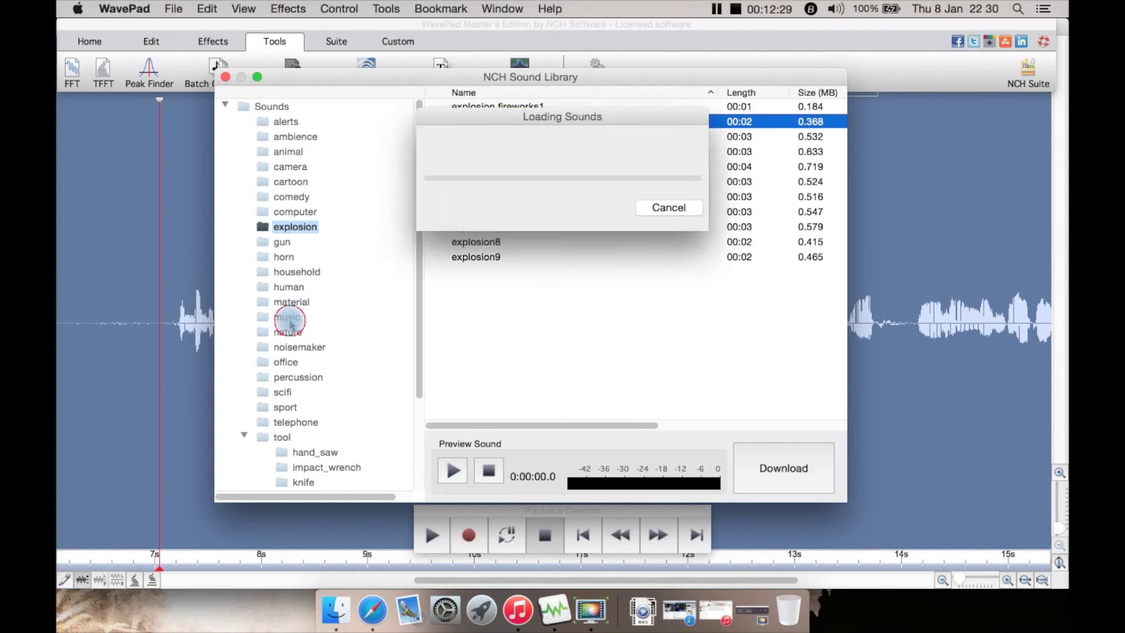
left_click(306, 337)
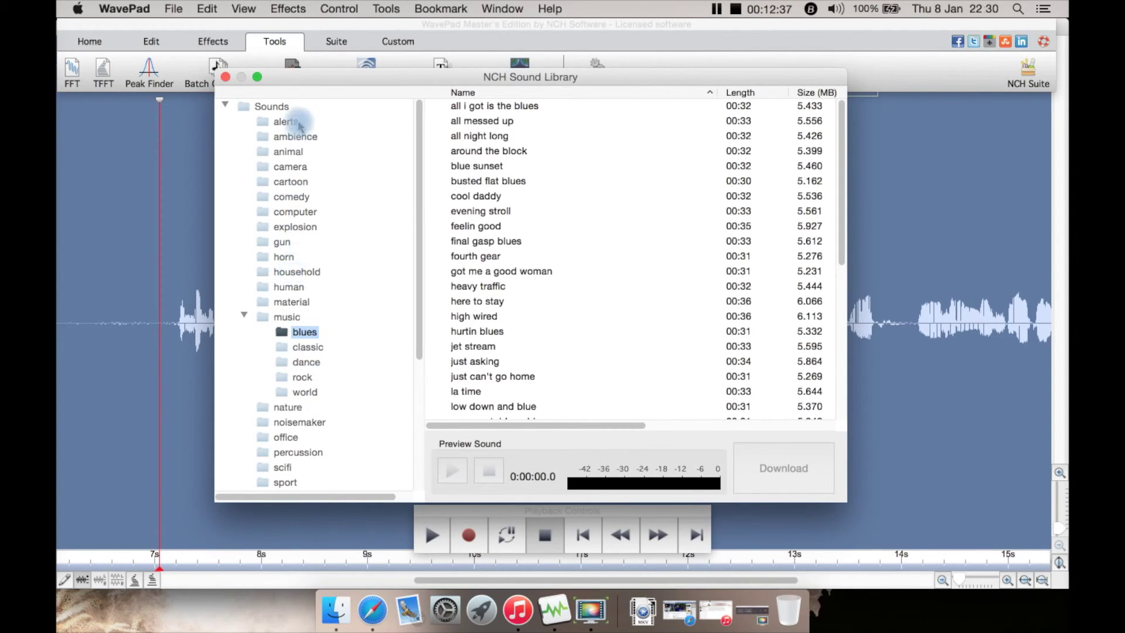
Step: Scroll through the blues tracks, then close the NCH Sound Library window
scroll(289, 261, "down", 3)
scroll(296, 234, "up", 3)
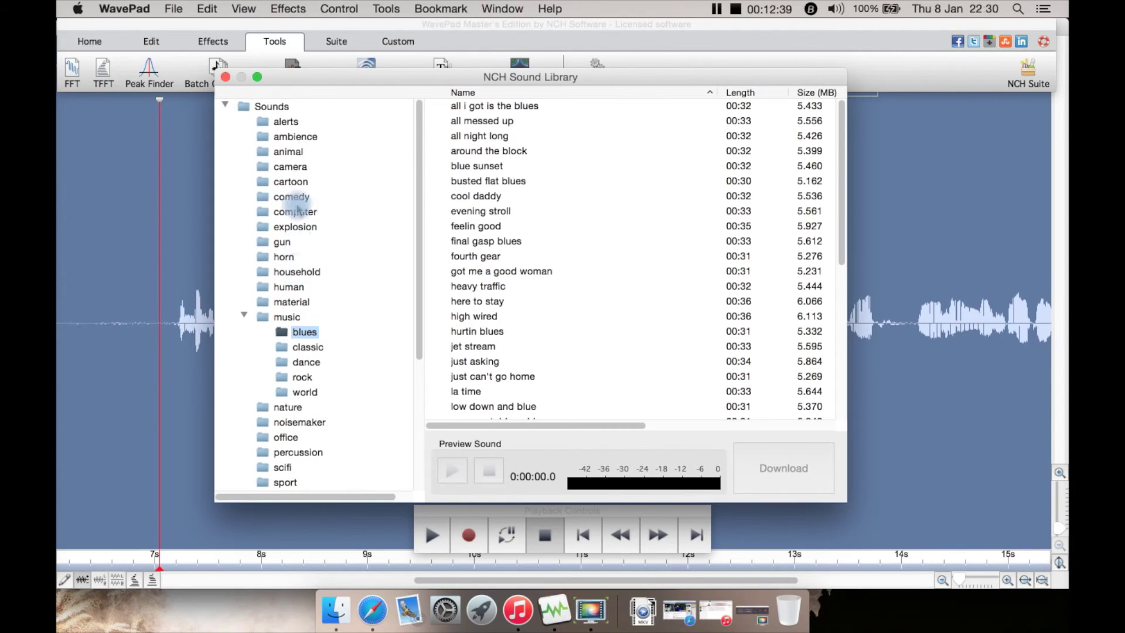
scroll(311, 286, "down", 5)
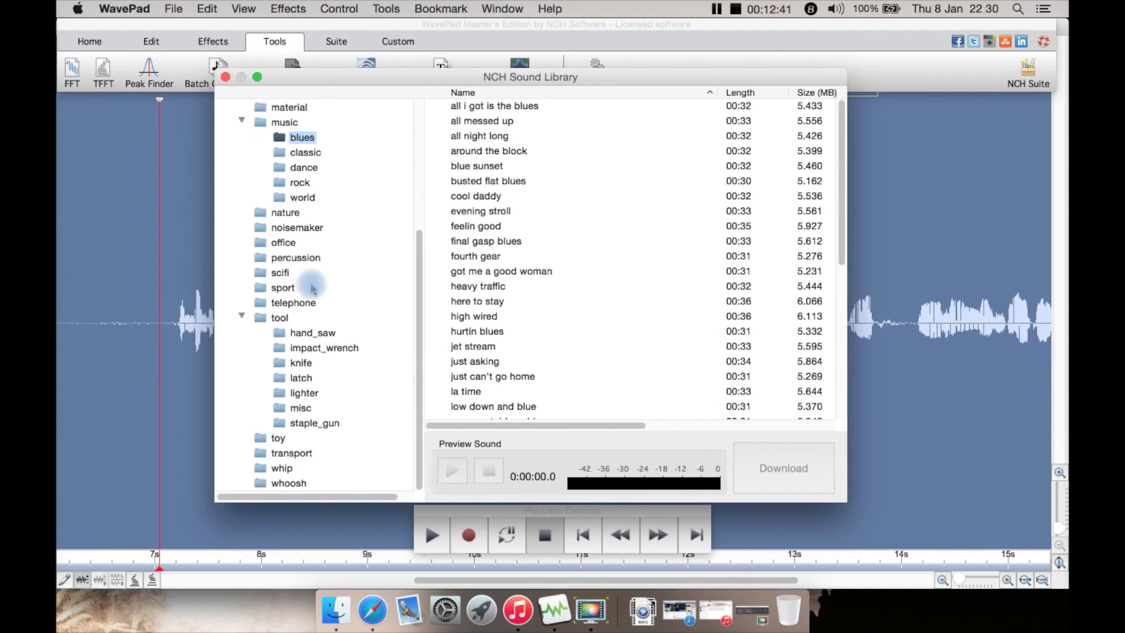
scroll(319, 296, "left", 1)
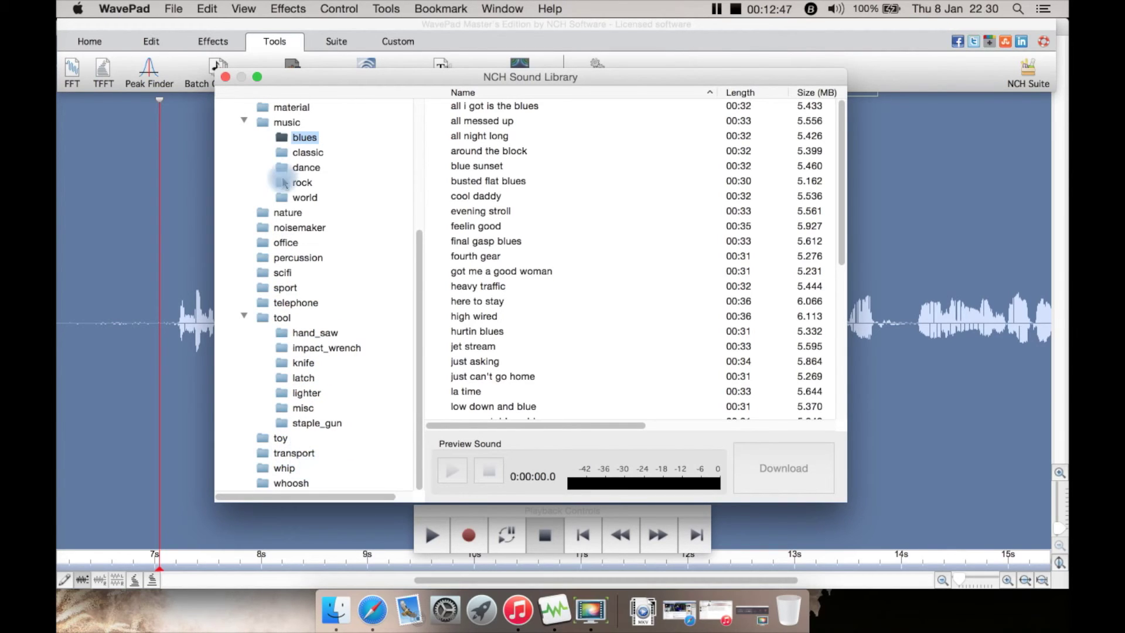
scroll(314, 259, "up", 4)
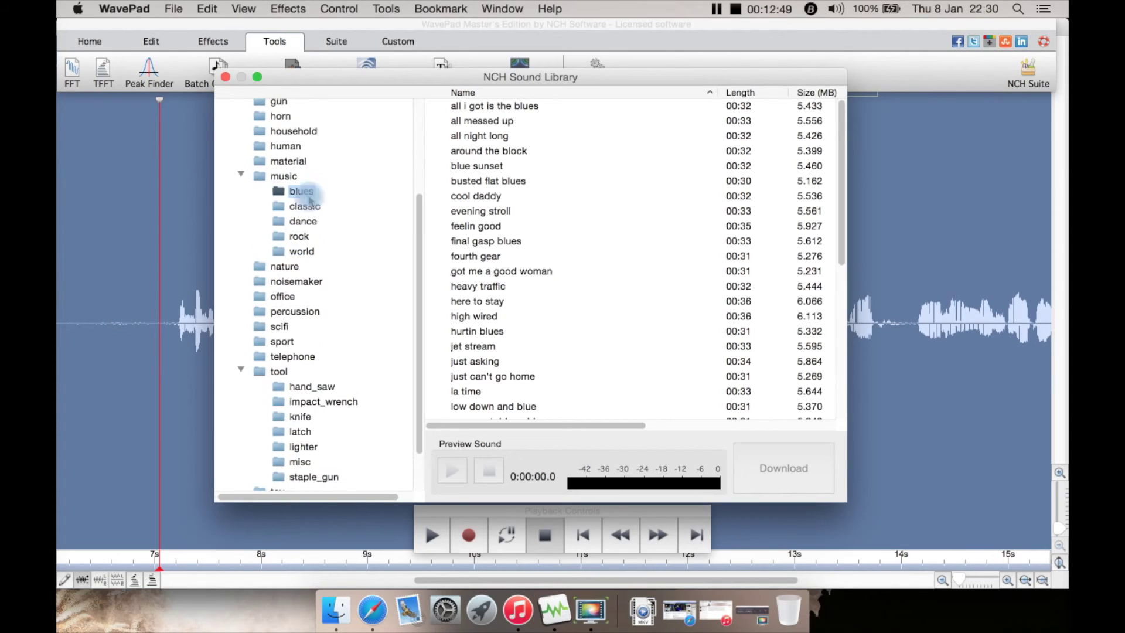
left_click(224, 78)
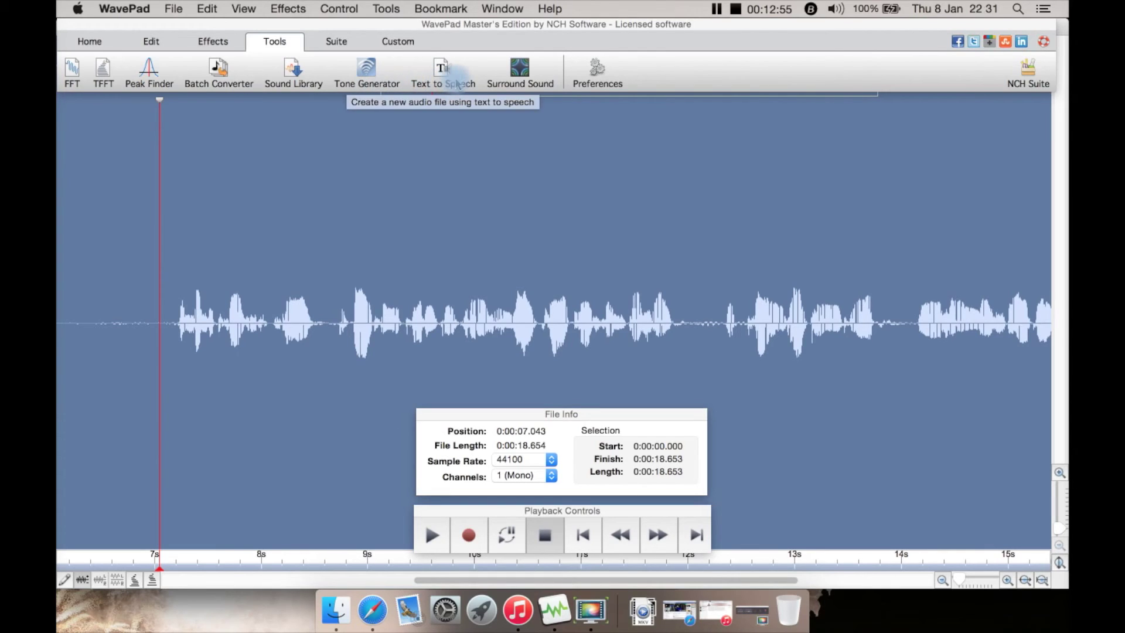
left_click(522, 74)
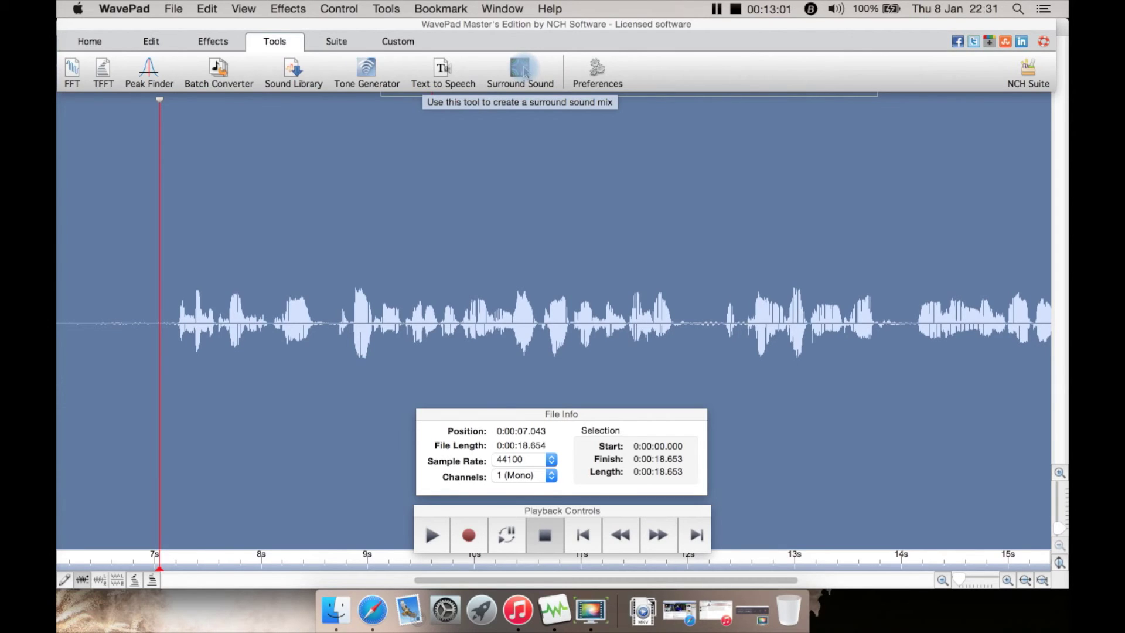
left_click(524, 71)
left_click(534, 86)
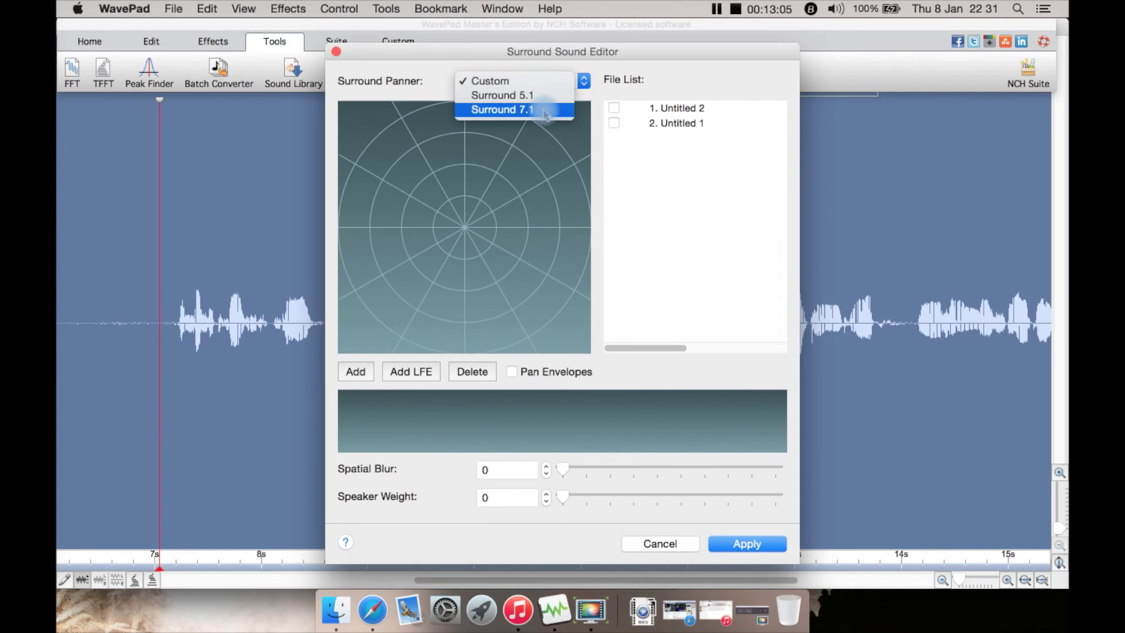
left_click(535, 81)
left_click(535, 81)
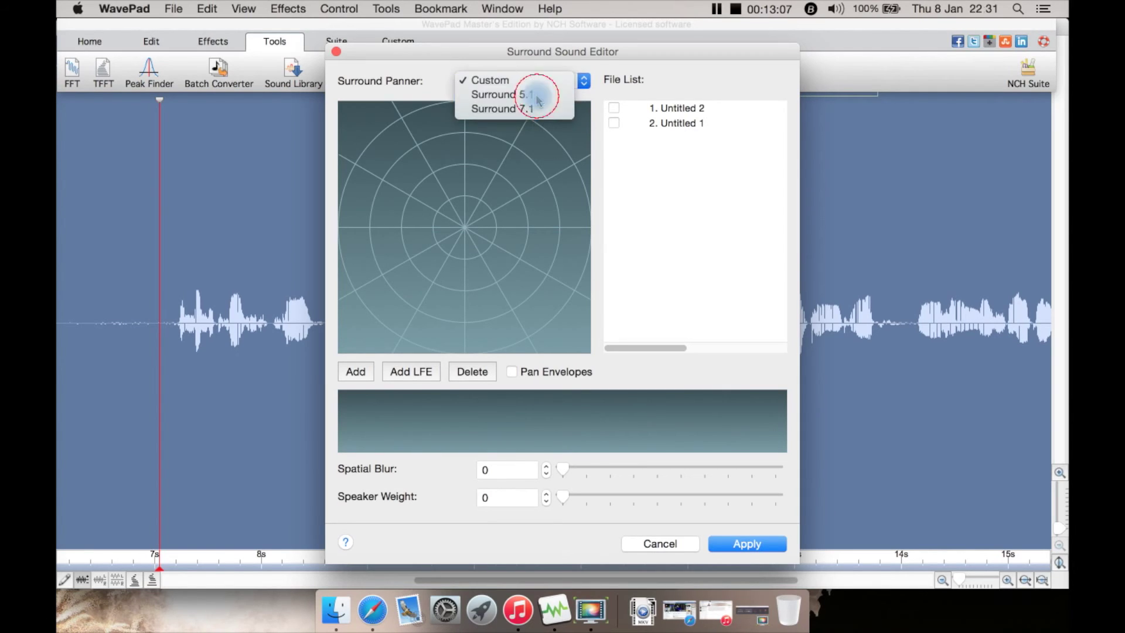
left_click(539, 97)
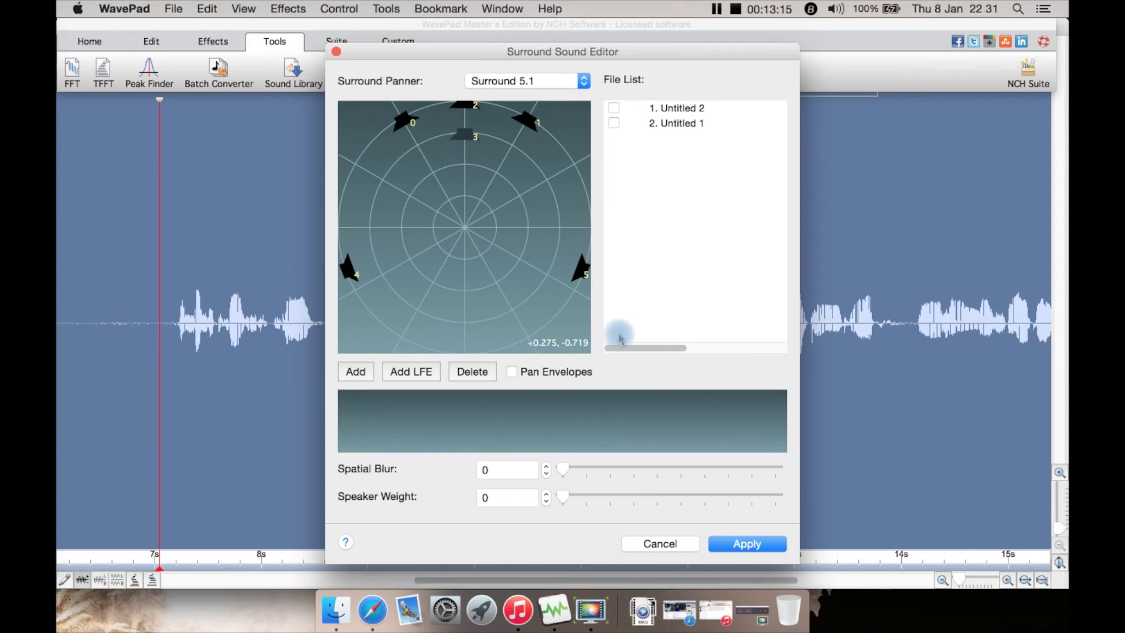
left_click(644, 543)
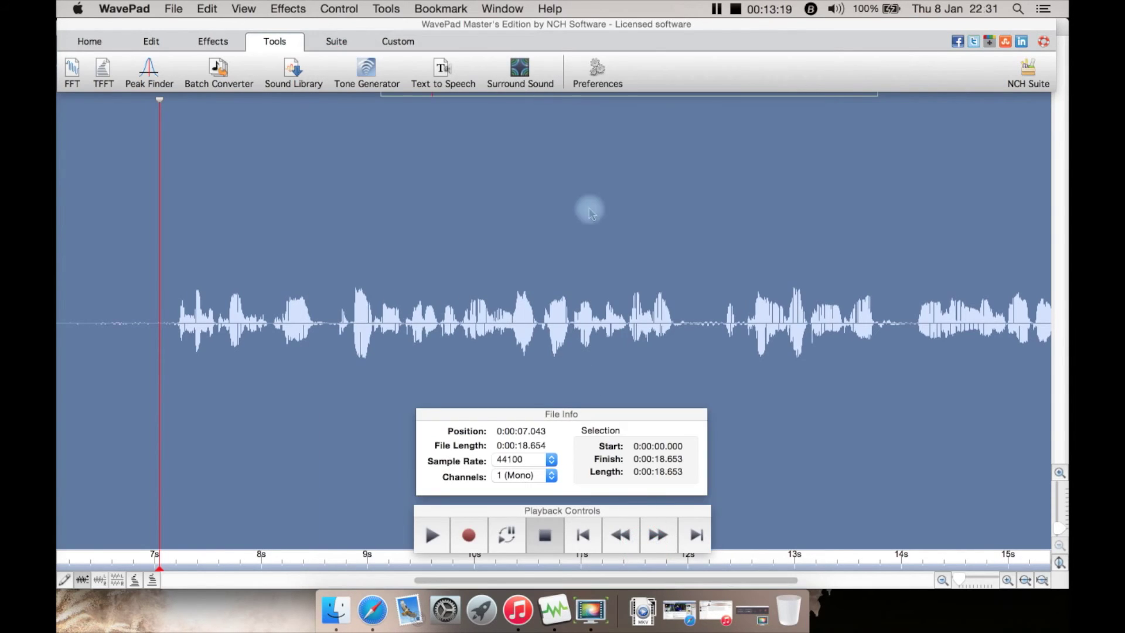
Step: View the Suite tab, switch to the Custom command set, and cancel its Customize preferences unchanged
left_click(336, 42)
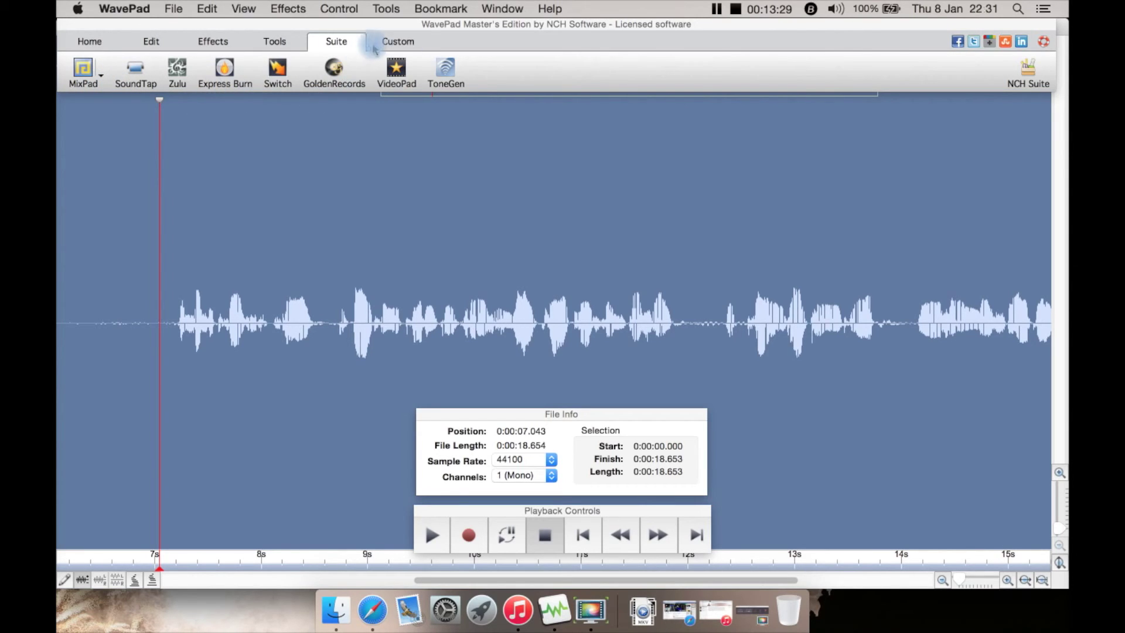
left_click(392, 42)
left_click(86, 69)
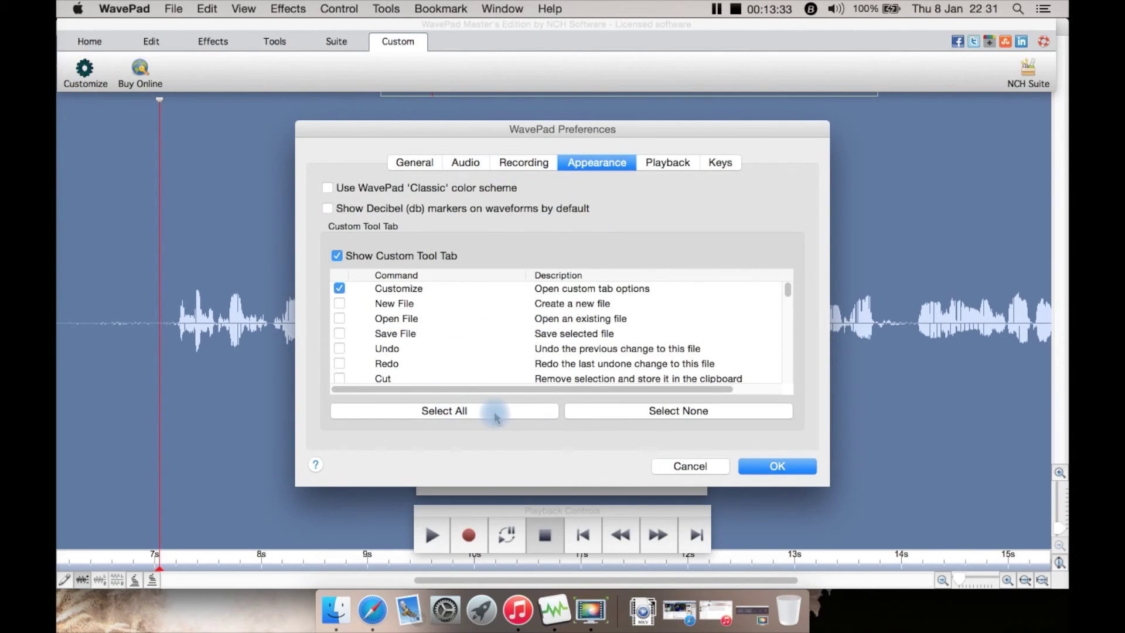
left_click(721, 466)
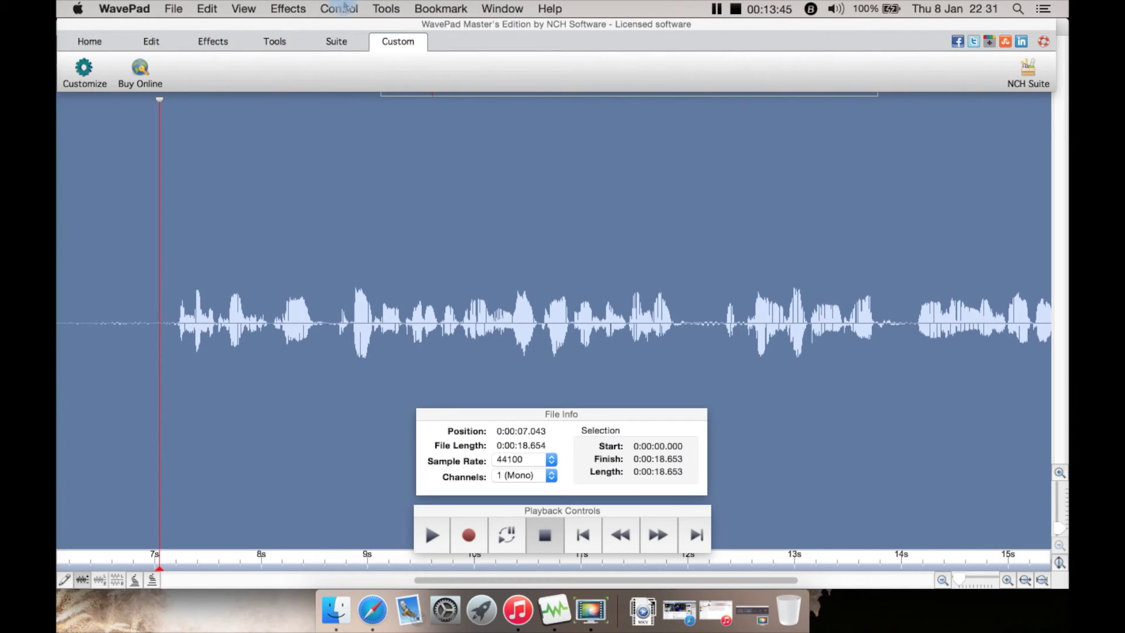
left_click(401, 7)
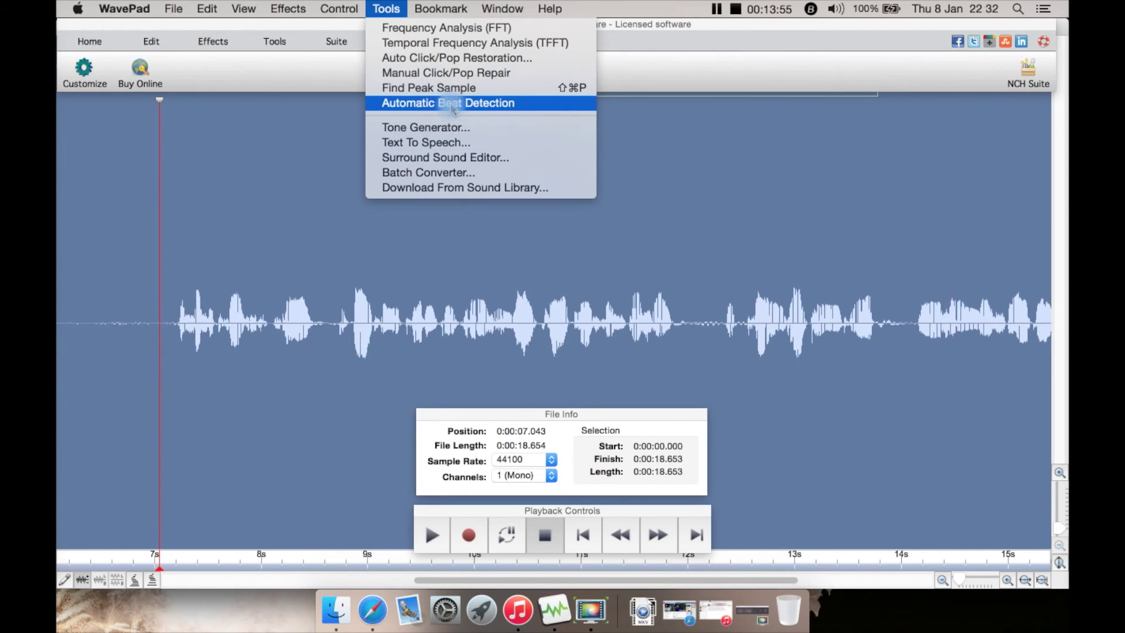
mouse_move(436, 6)
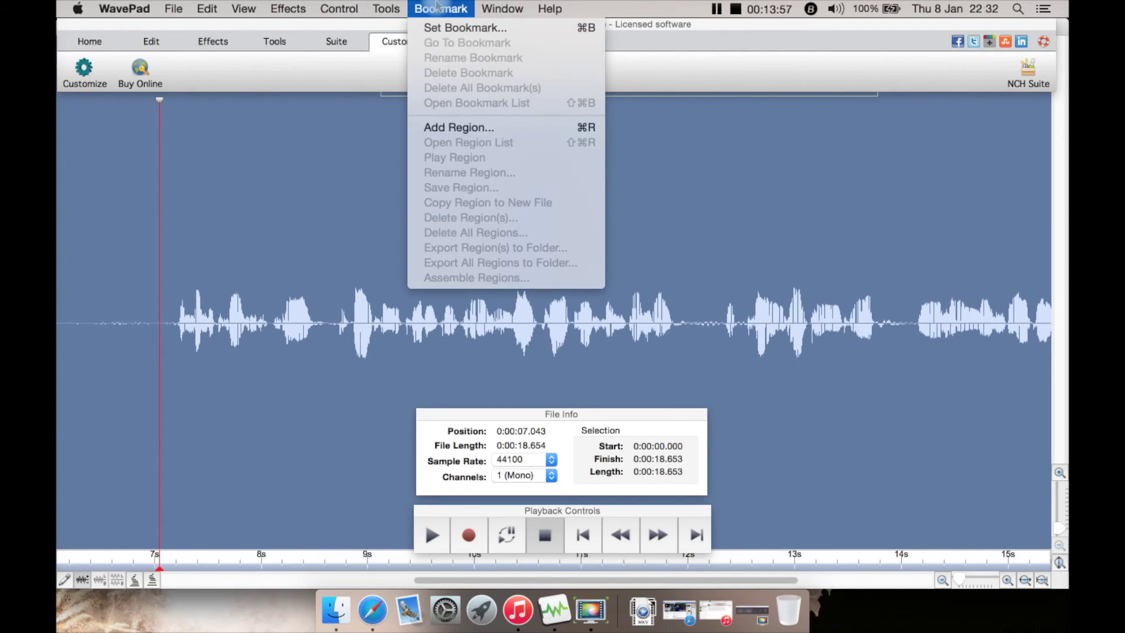
mouse_move(486, 6)
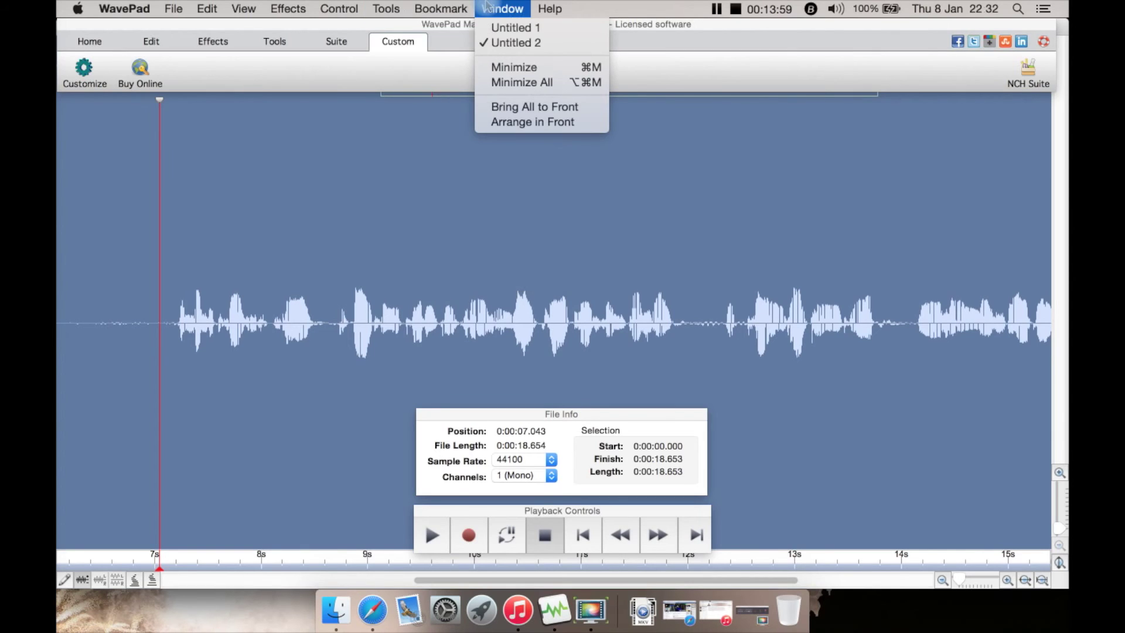
mouse_move(391, 6)
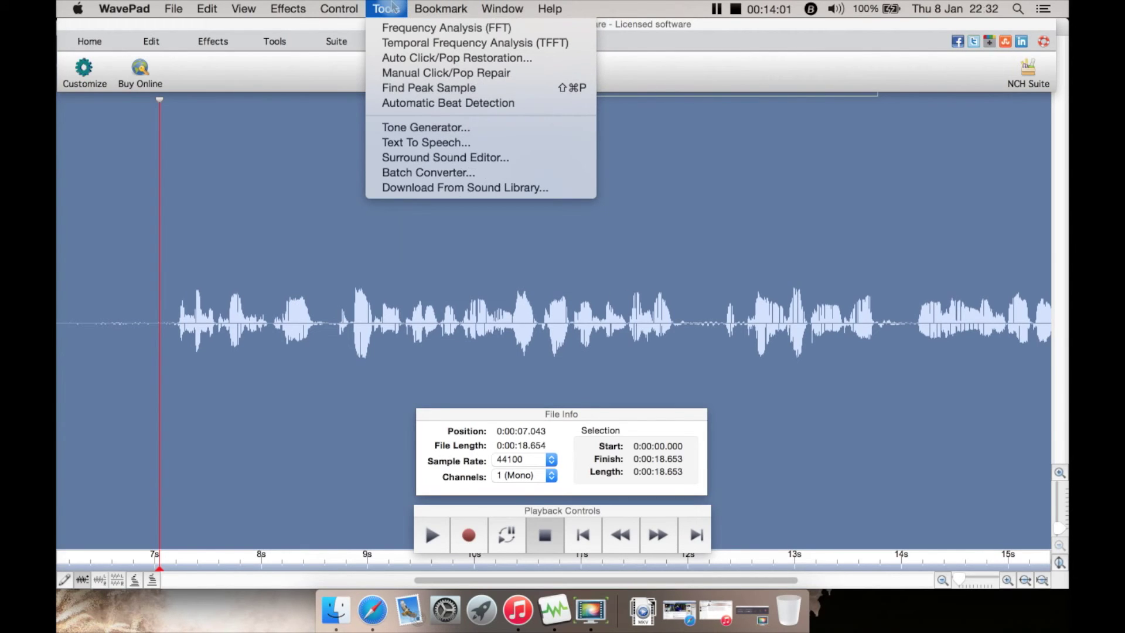
mouse_move(350, 6)
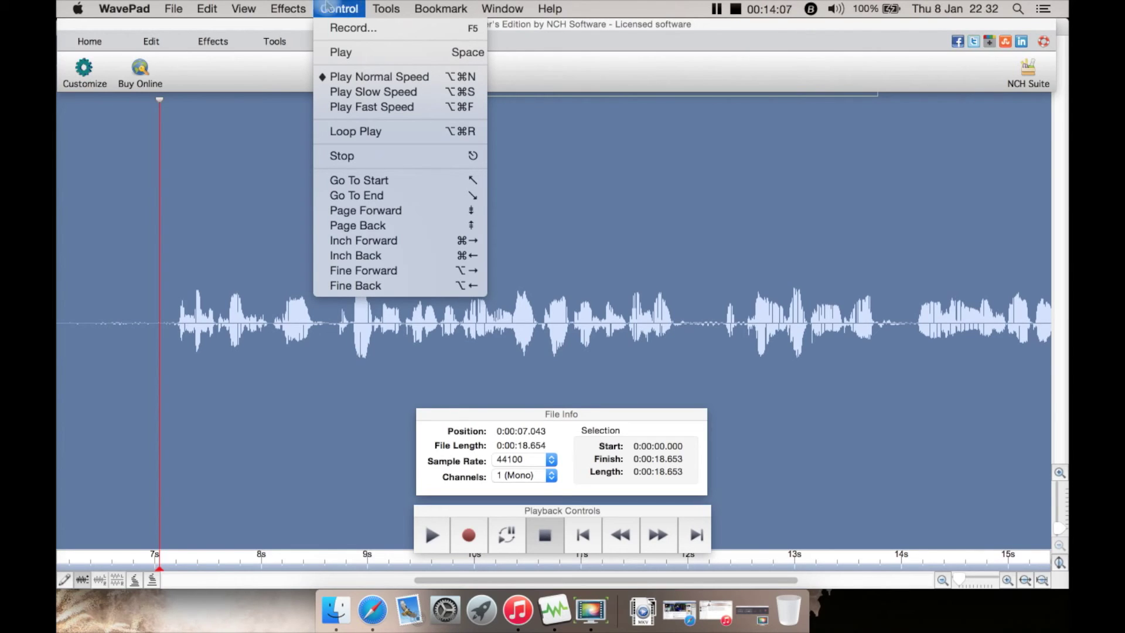
mouse_move(307, 6)
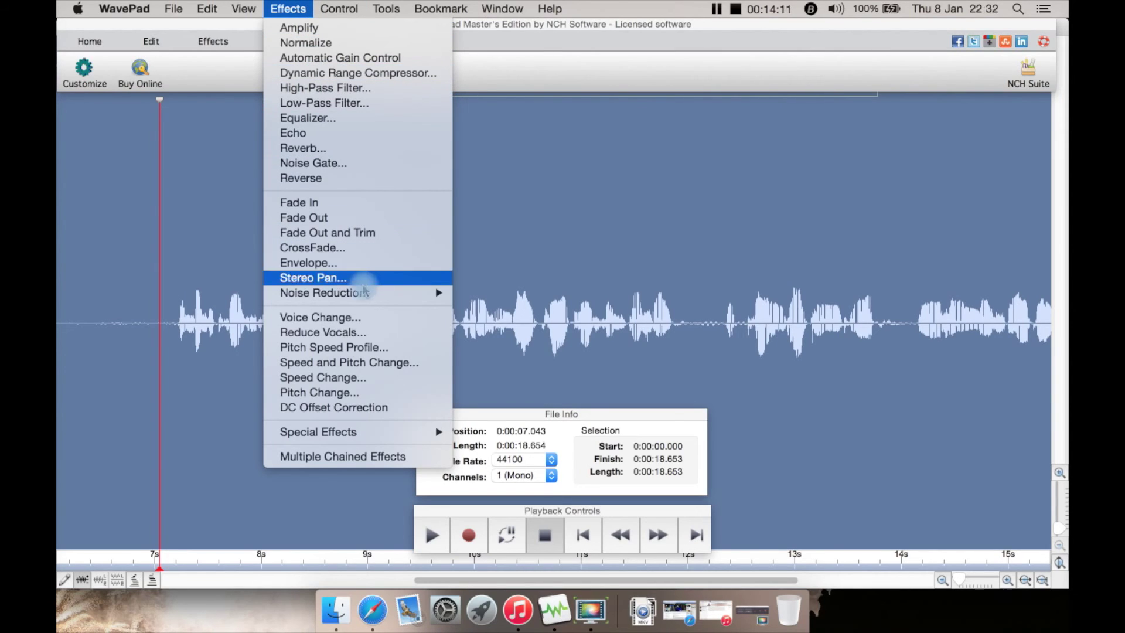
mouse_move(365, 296)
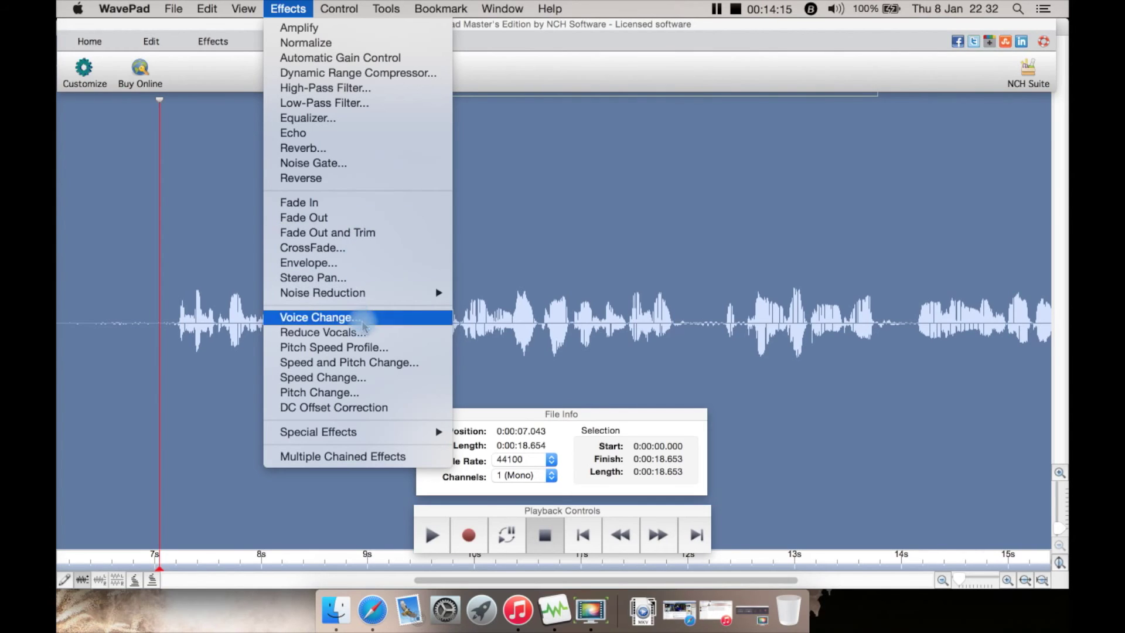
mouse_move(370, 438)
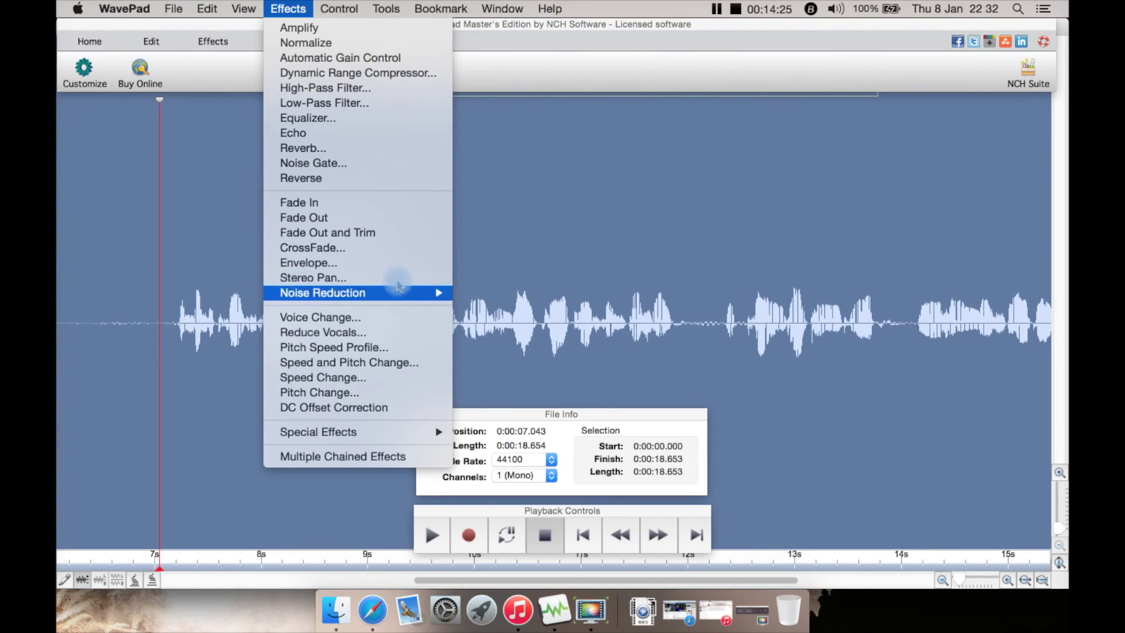
mouse_move(364, 300)
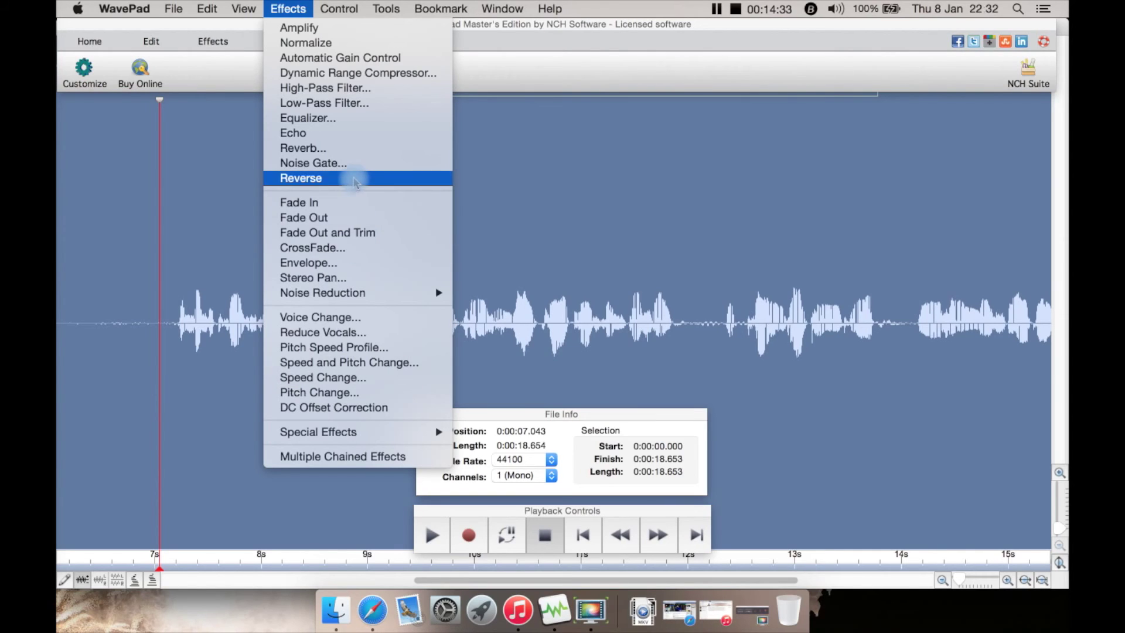
mouse_move(246, 7)
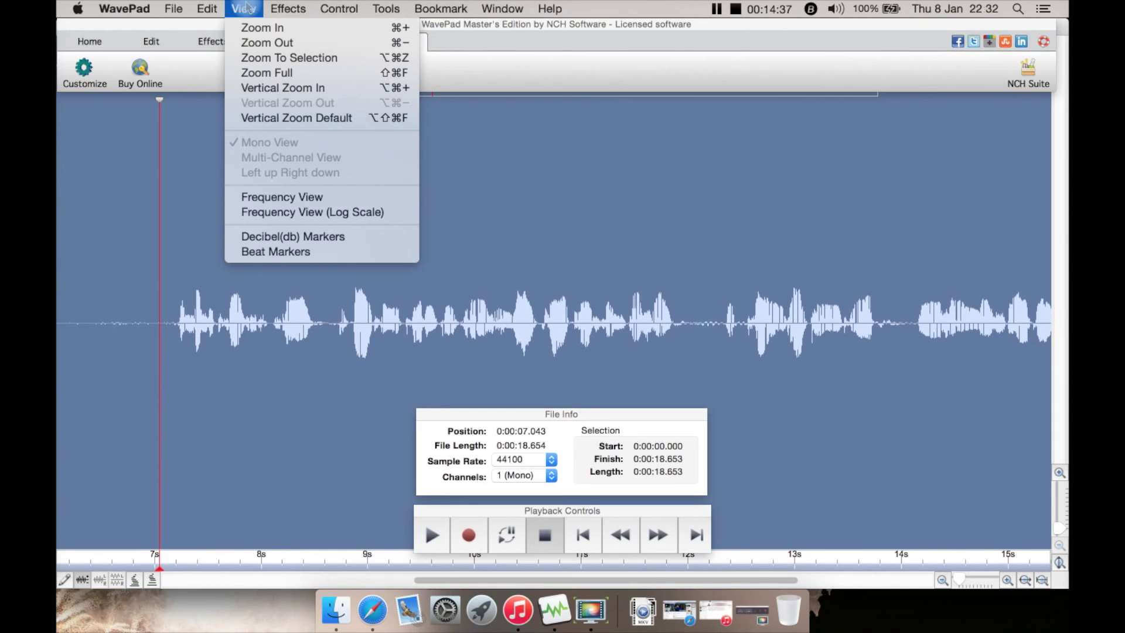
Step: Zoom to the selection to fit the 18.654-second recording, then browse the View and Edit menus
left_click(267, 61)
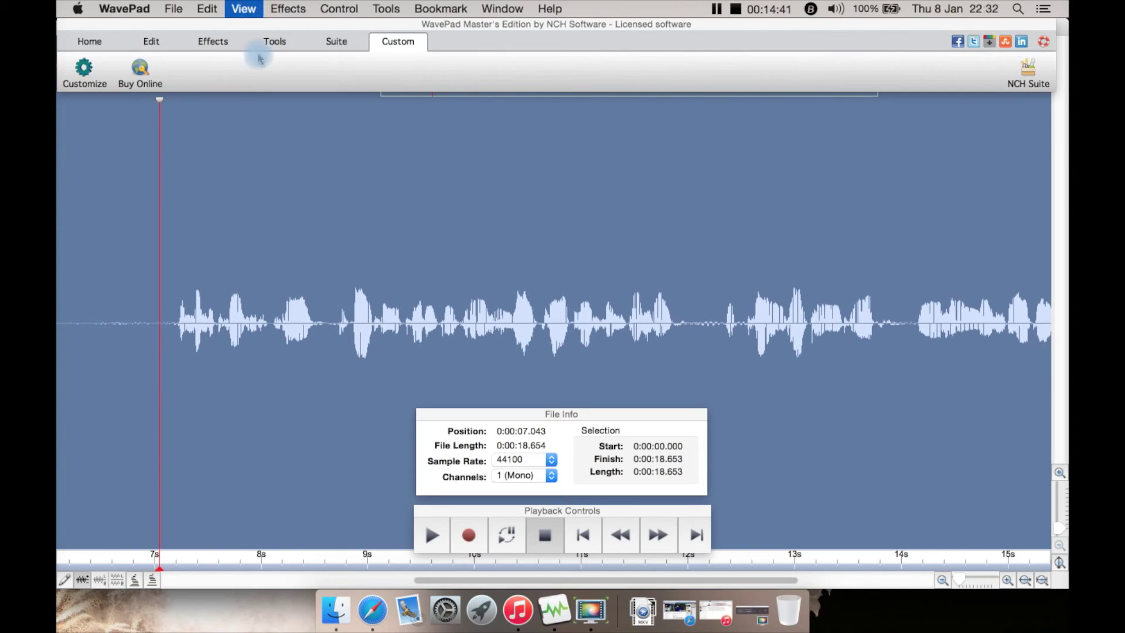
left_click(253, 7)
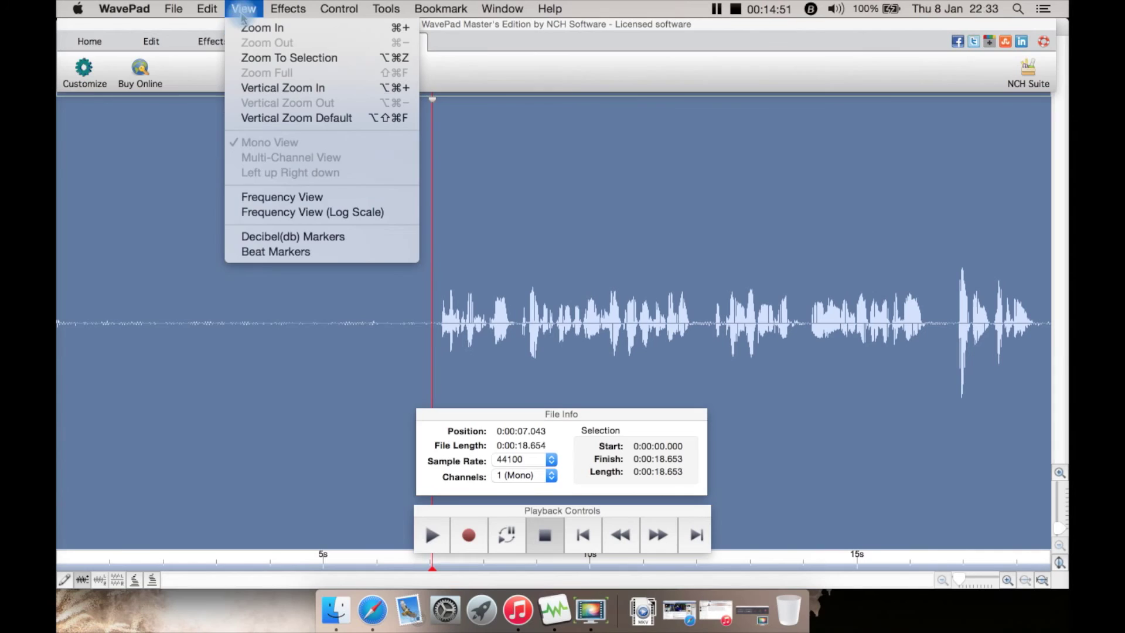
mouse_move(217, 11)
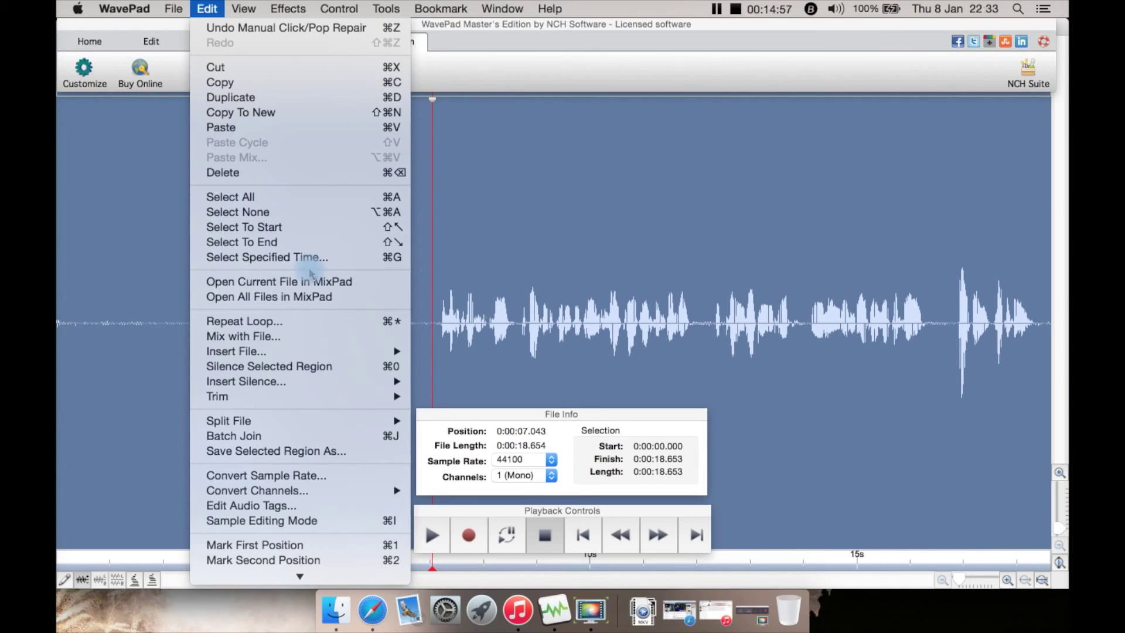
mouse_move(317, 353)
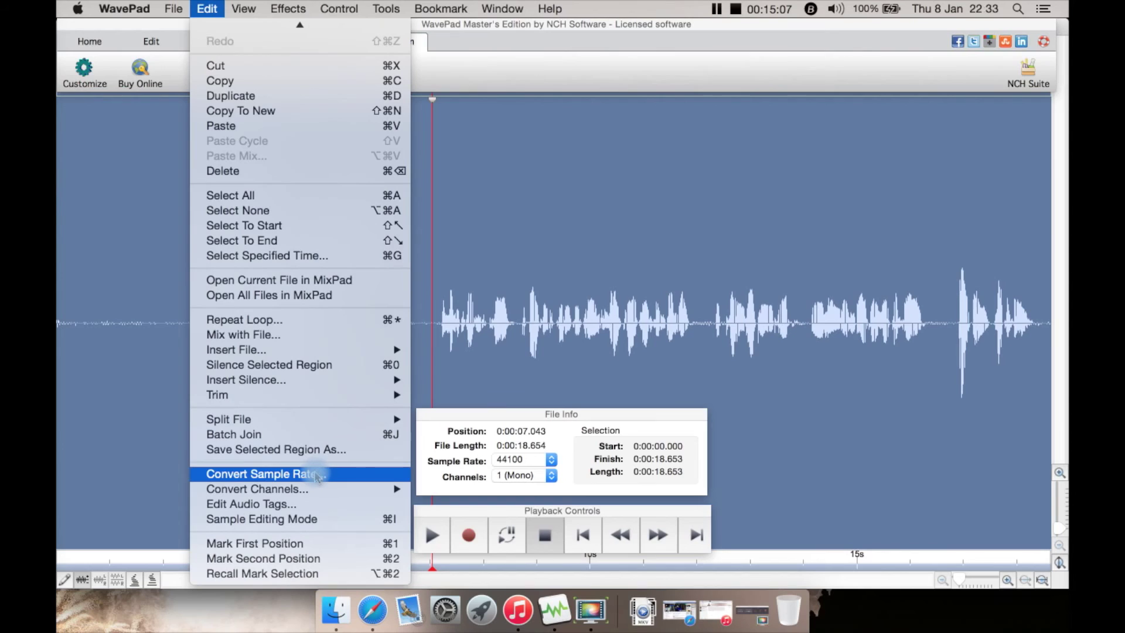
mouse_move(324, 495)
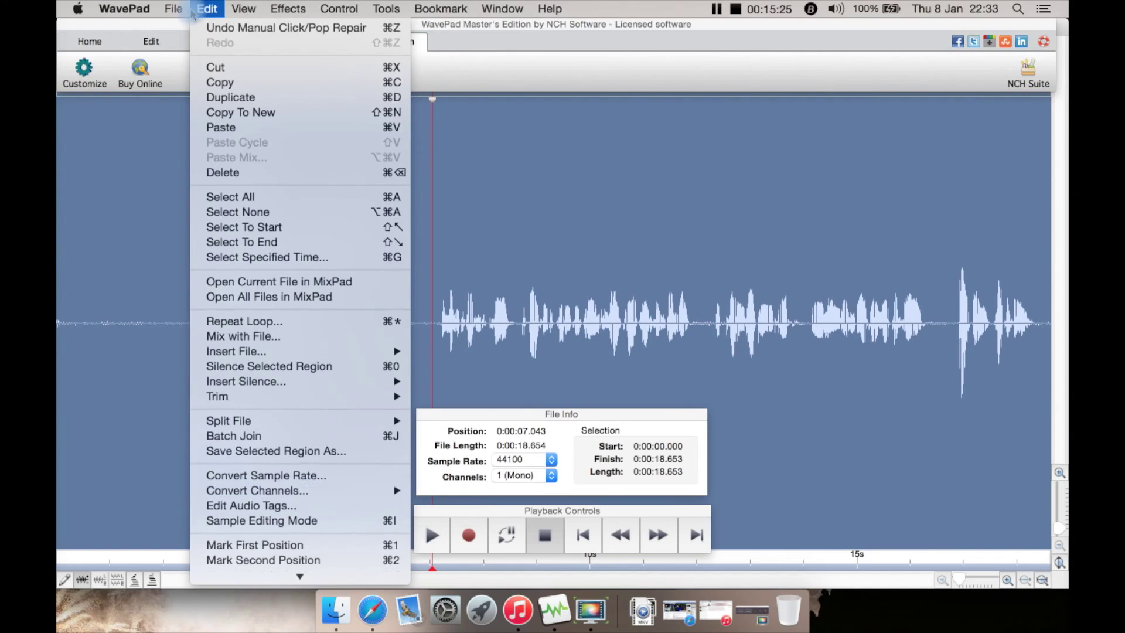
mouse_move(174, 9)
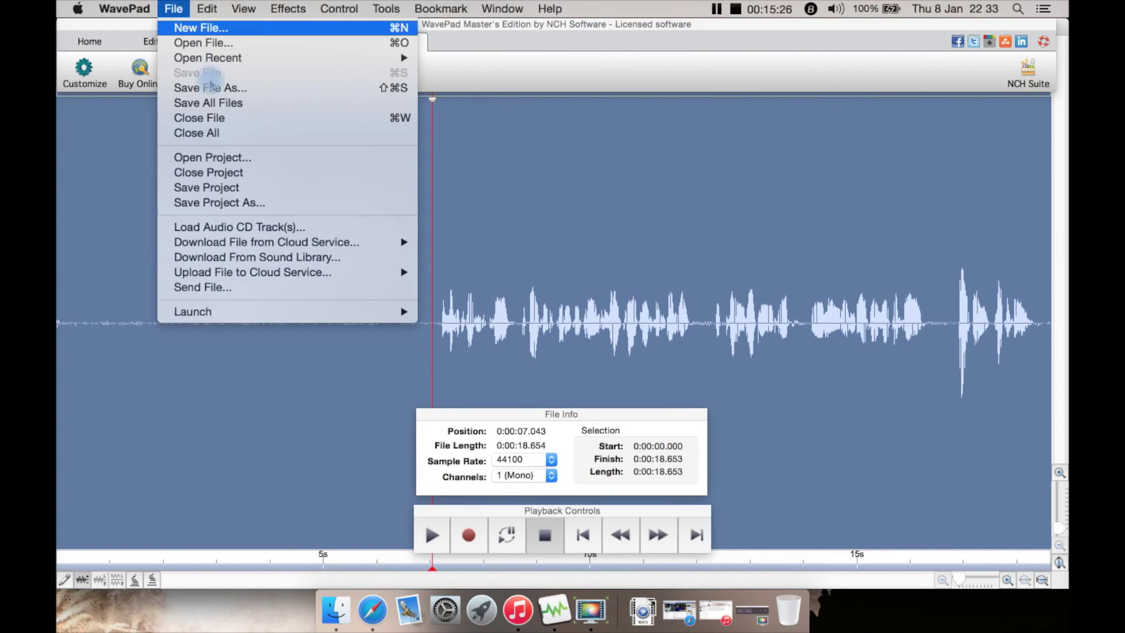
mouse_move(301, 315)
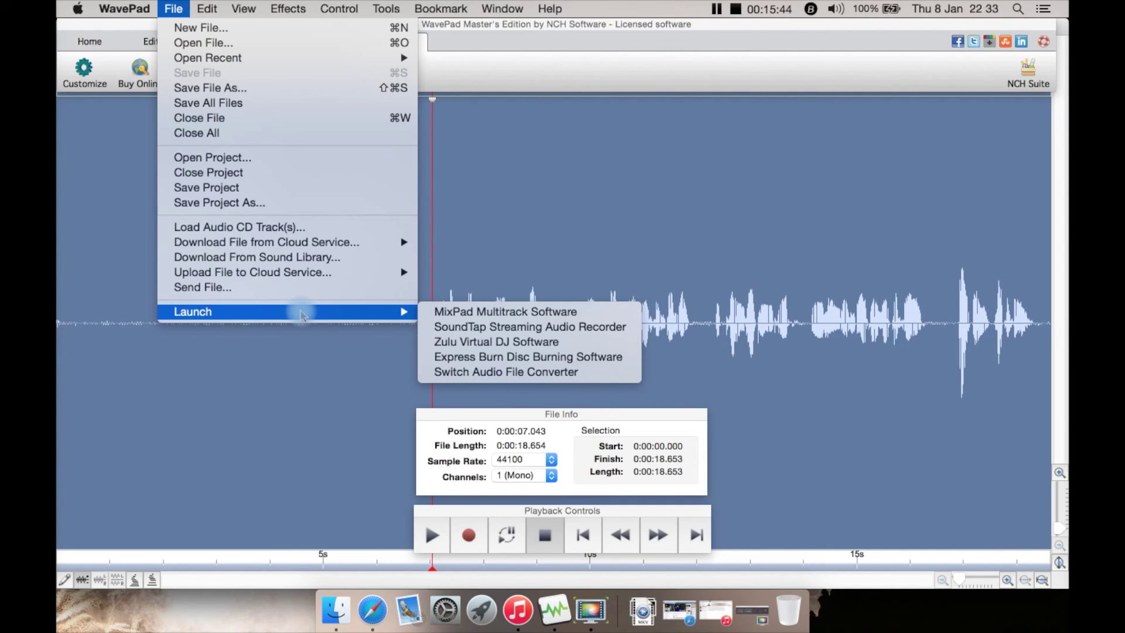
mouse_move(290, 283)
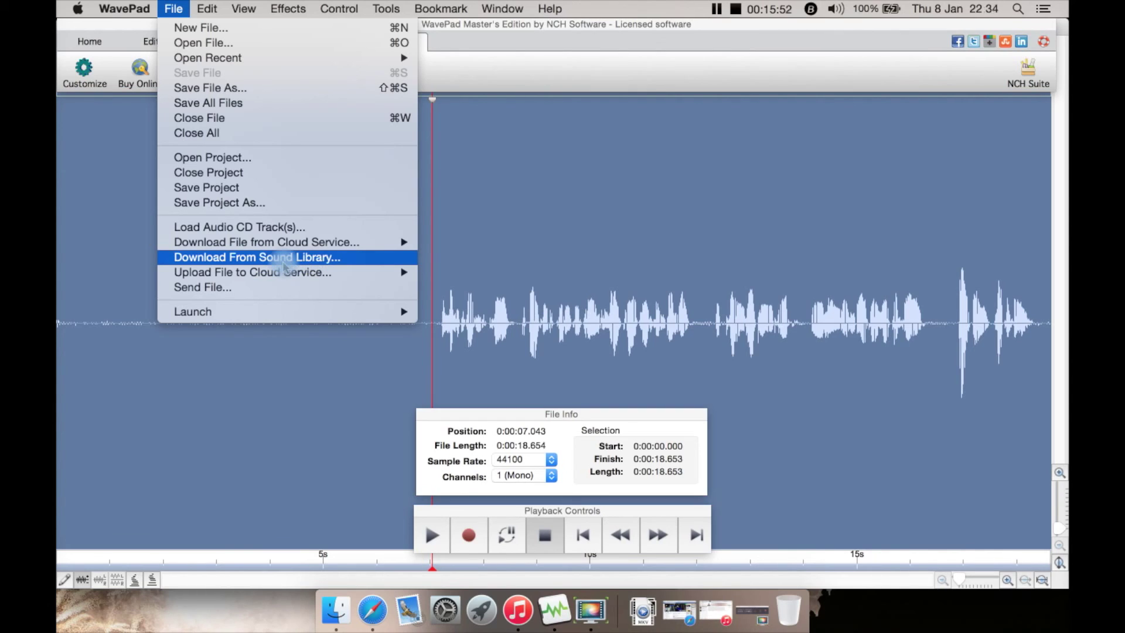
mouse_move(283, 249)
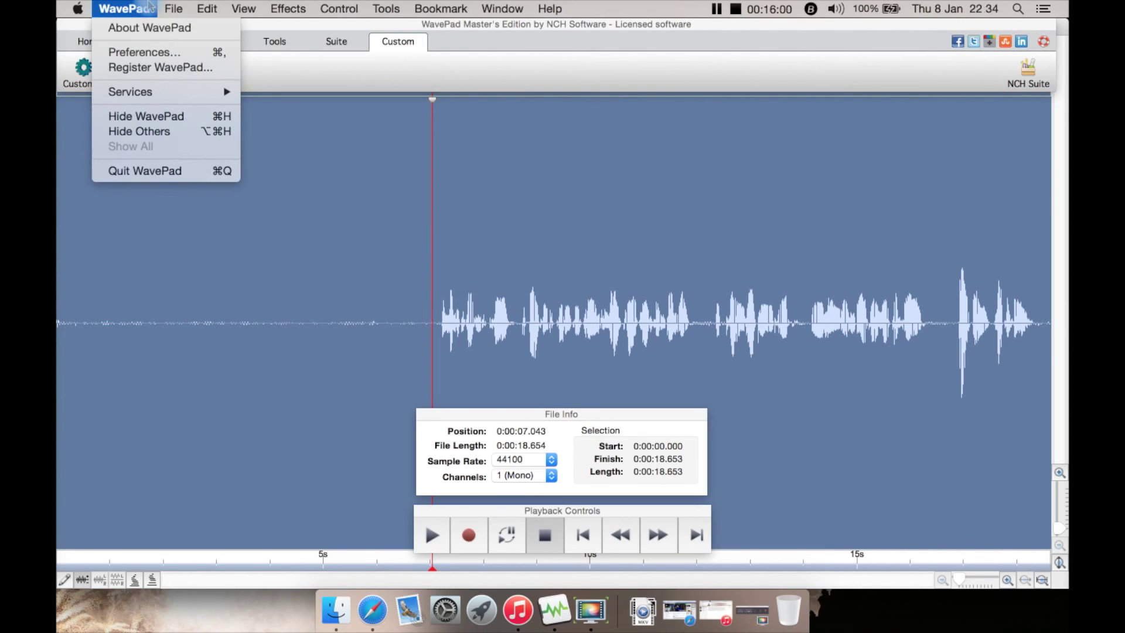
Step: View the About WavePad box (version 6.03), drag the floating toolbar lower, then close About
left_click(146, 28)
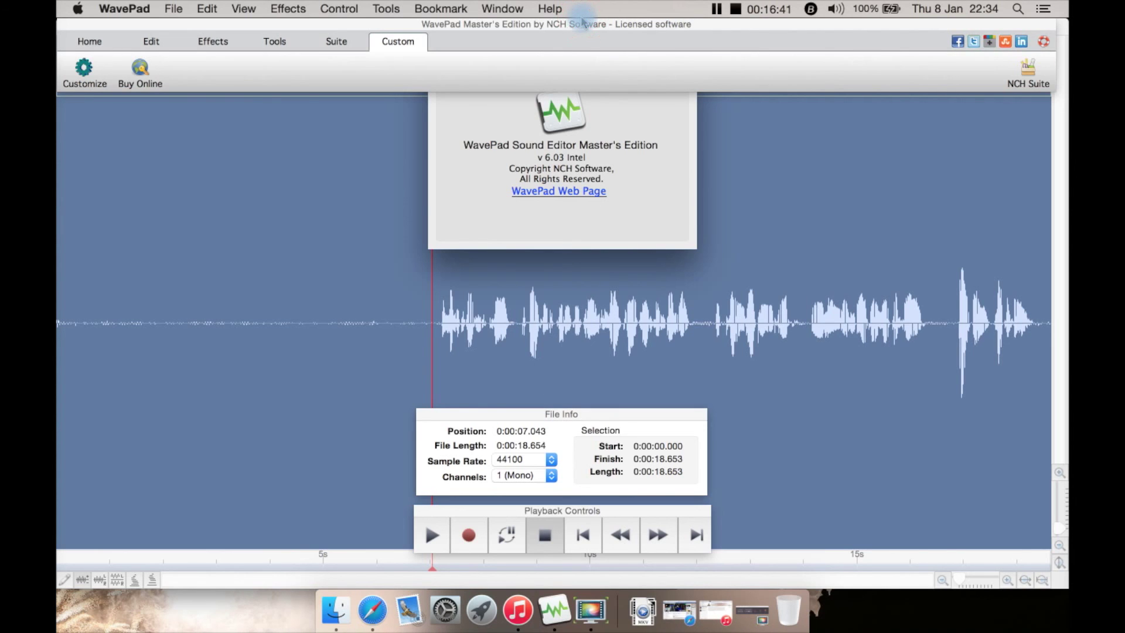
left_click_drag(583, 23, 584, 177)
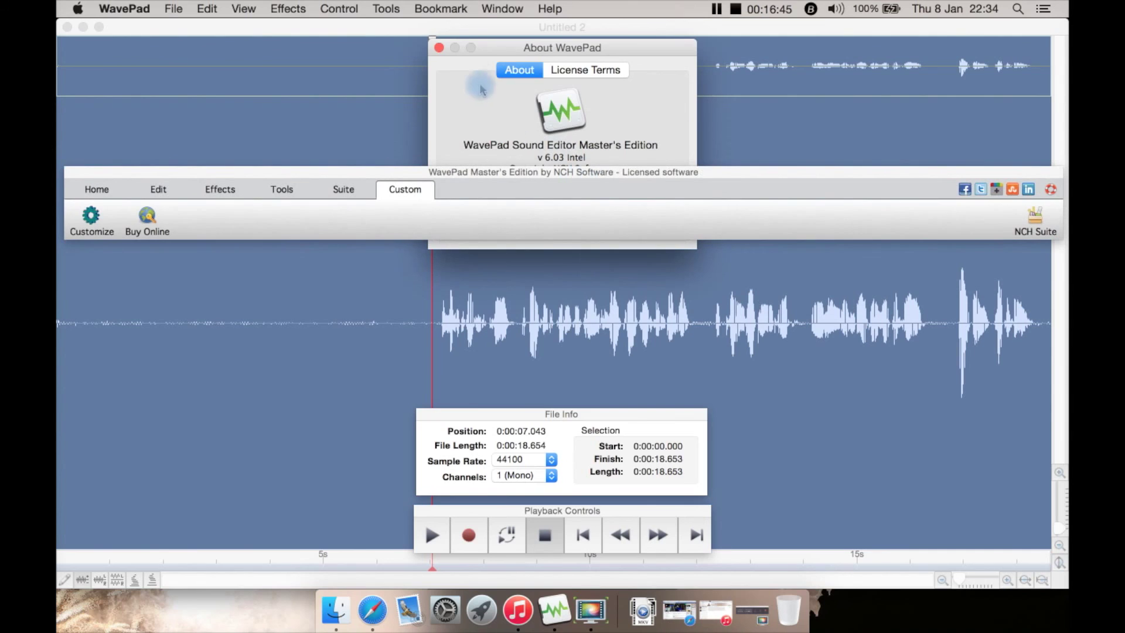
left_click(439, 48)
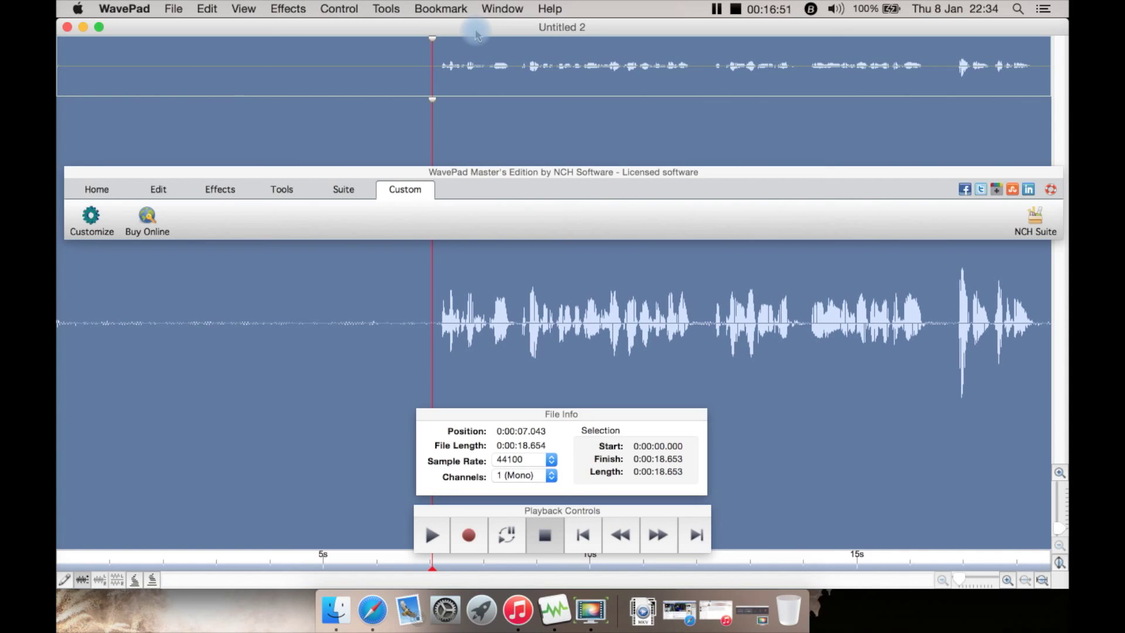
Step: Shift the Untitled 2 window slightly, then drag the toolbar panel back to the top
mouse_move(476, 35)
left_mouse_down()
mouse_move(525, 103)
mouse_move(342, 291)
mouse_move(447, 313)
mouse_move(510, 169)
mouse_move(481, 29)
left_mouse_up()
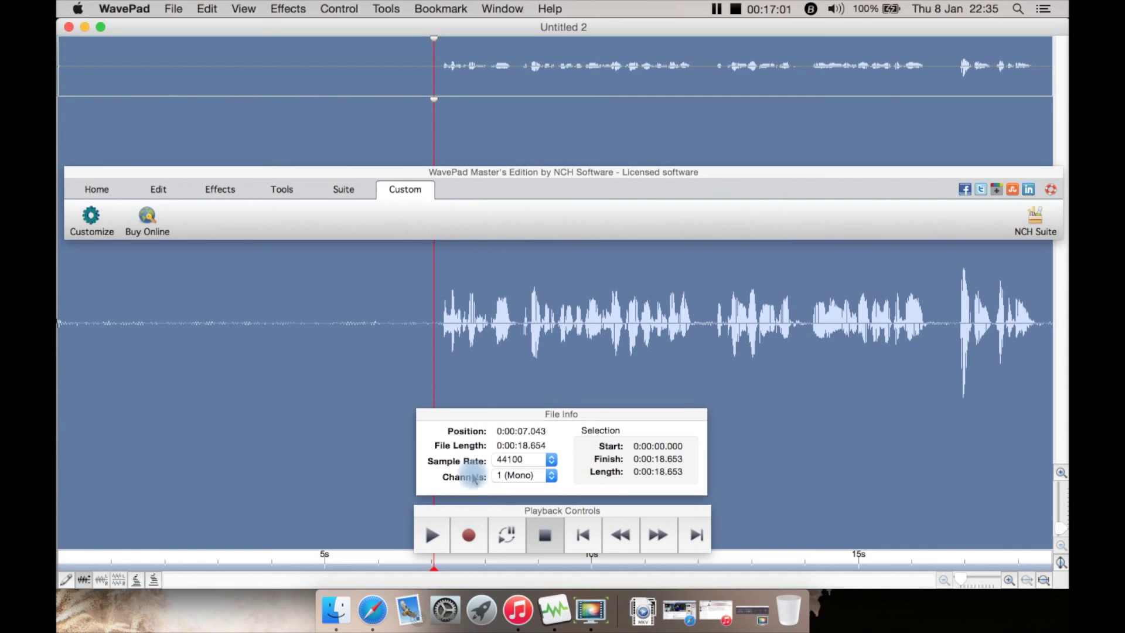
left_click_drag(477, 174, 487, 14)
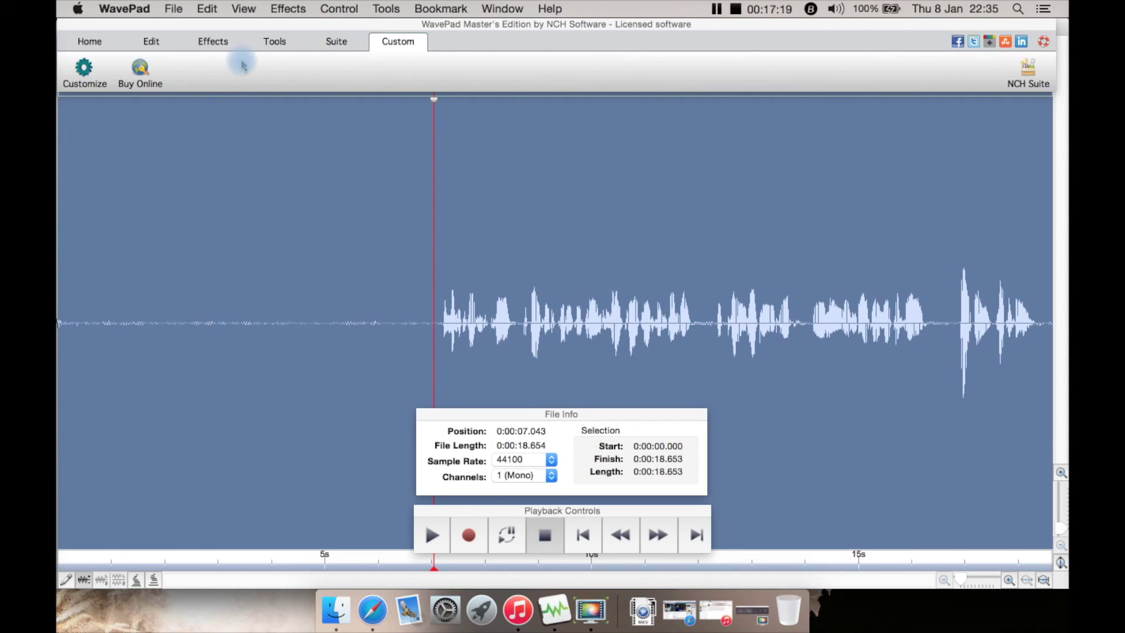
Step: Glance at the Bookmark menu, then switch the ribbon to the Home command set
left_click(419, 7)
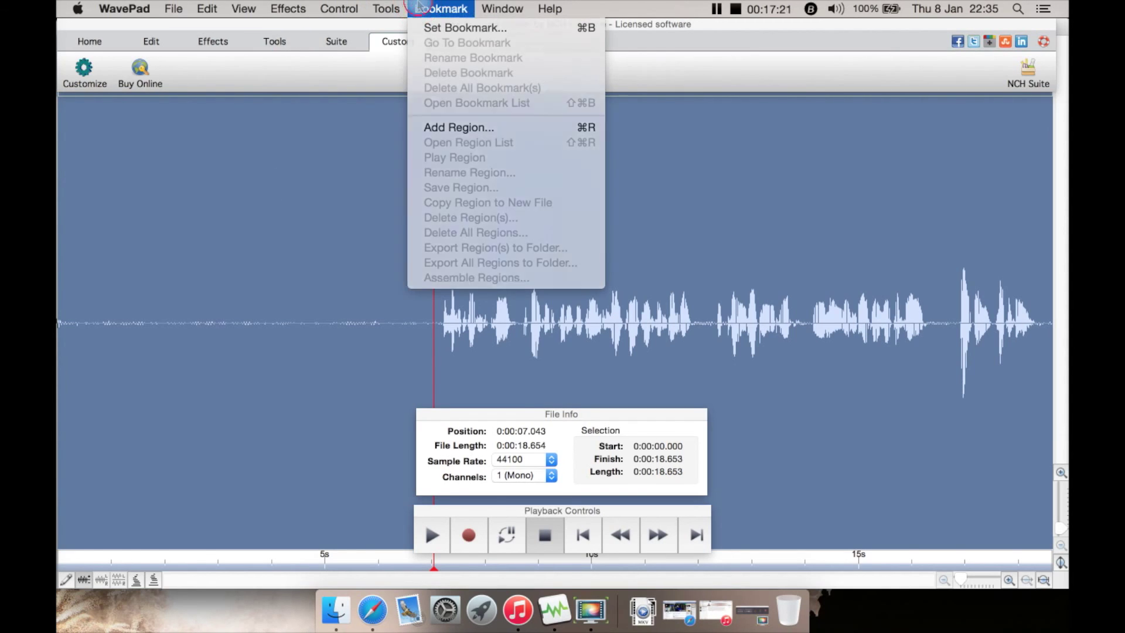
left_click(420, 7)
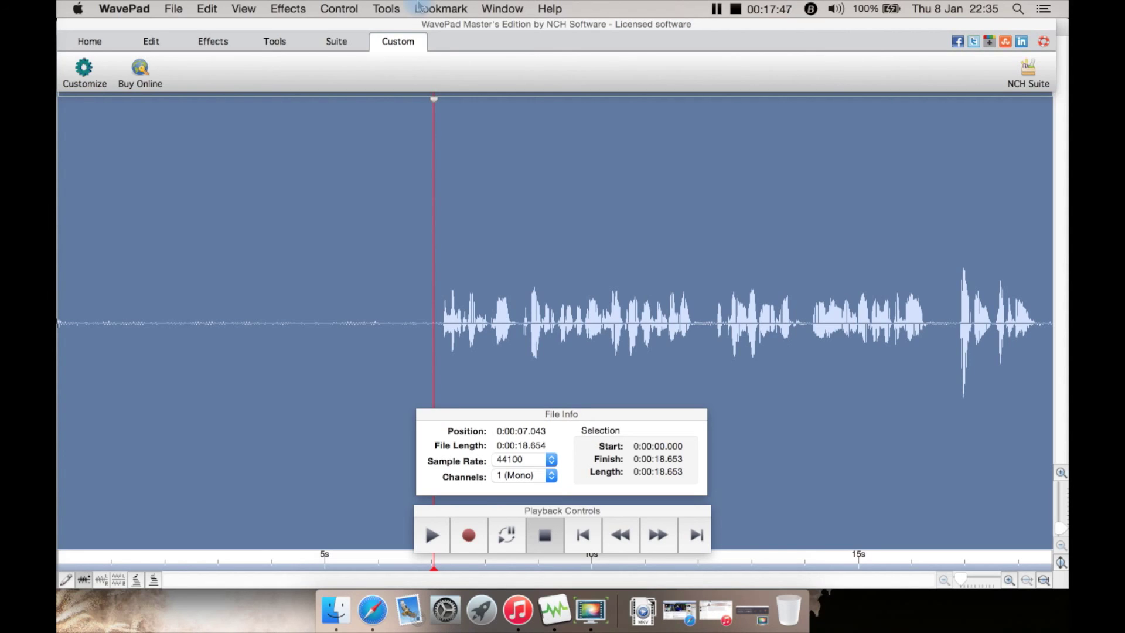
left_click(90, 41)
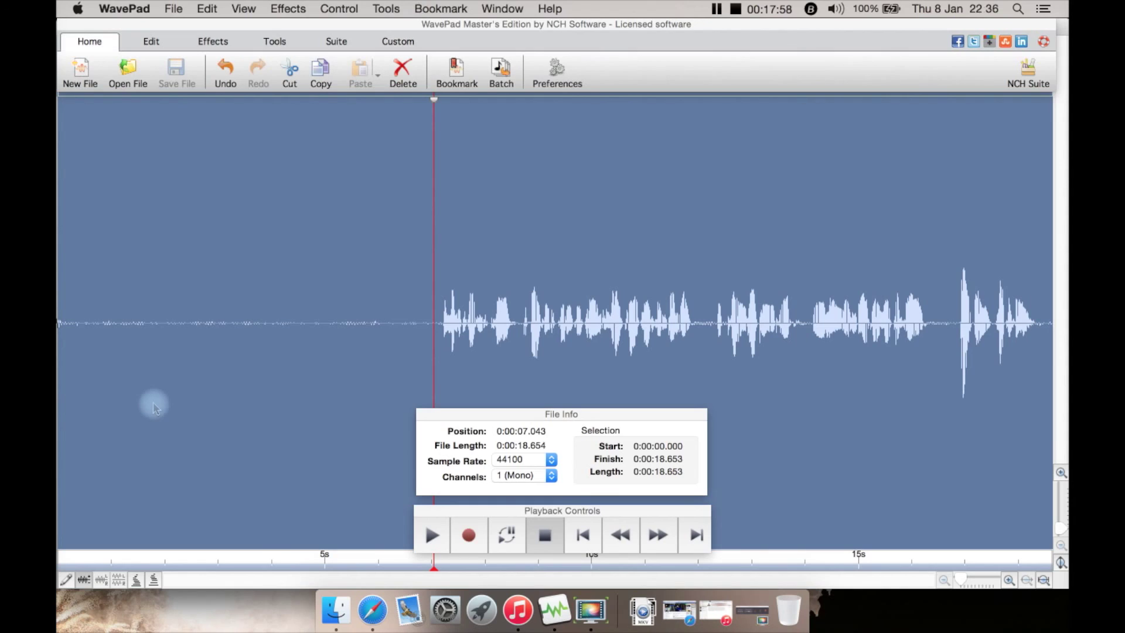